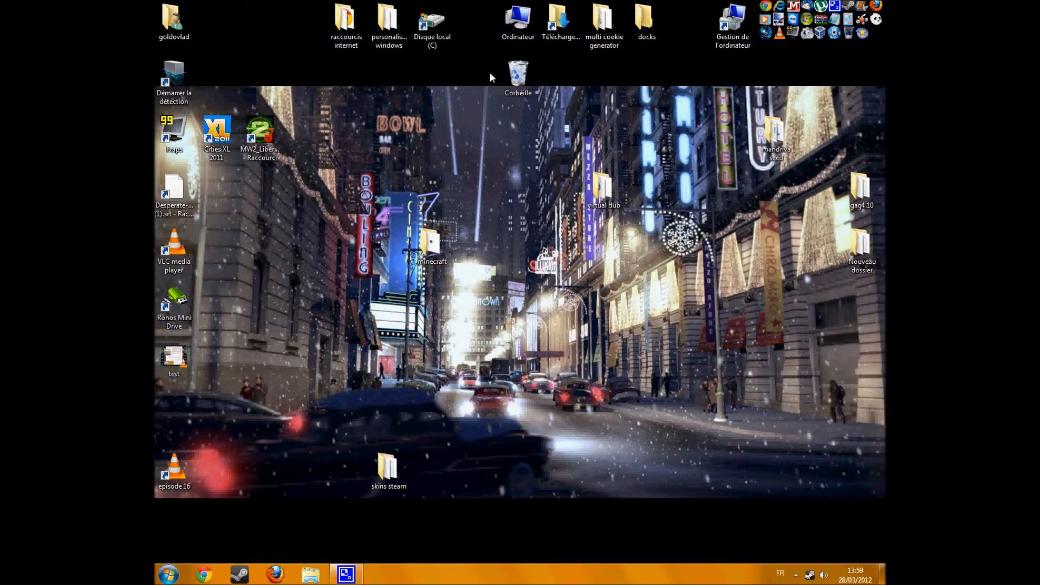
Open Oracle VM VirtualBox, read through the welcome text in its manager window, and close it
click(819, 34)
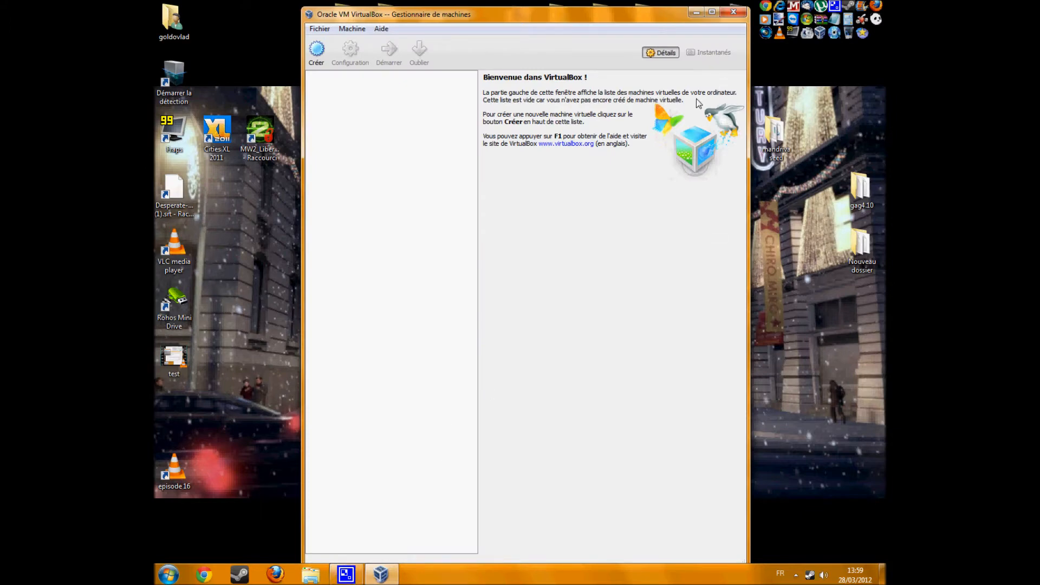
triple_click(637, 140)
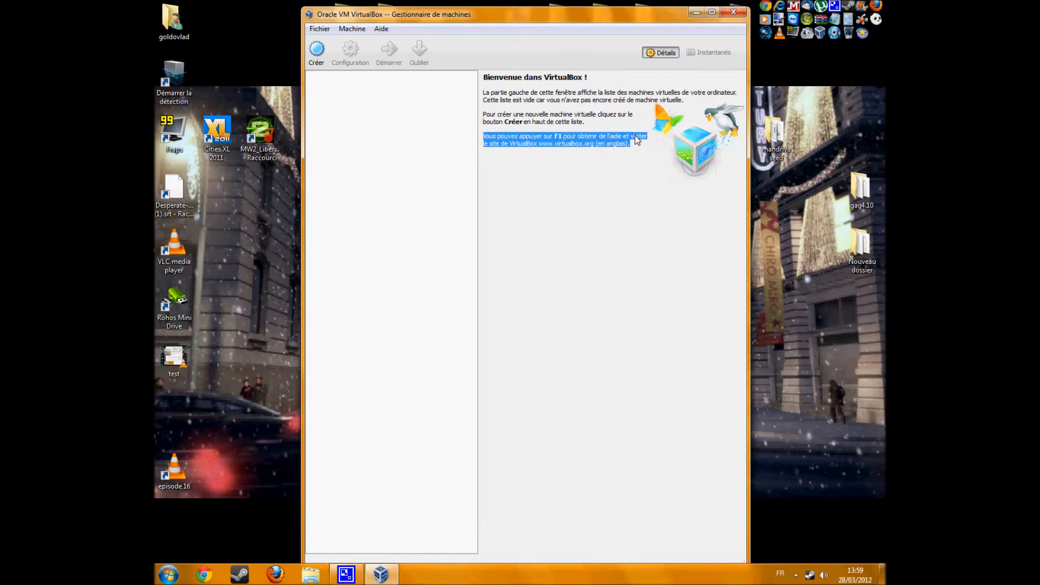
triple_click(615, 121)
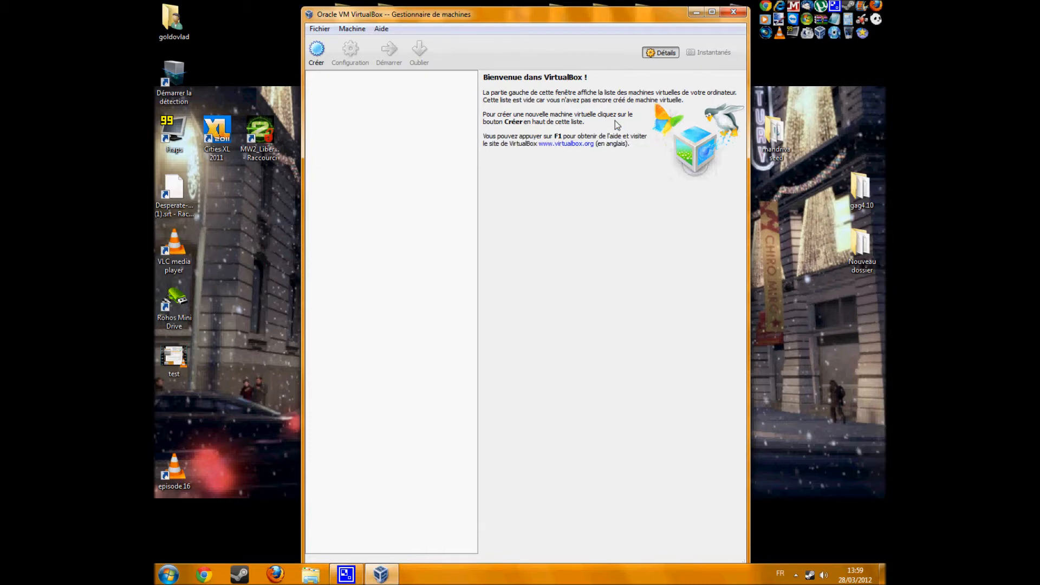
triple_click(616, 110)
double_click(627, 103)
double_click(627, 103)
triple_click(627, 104)
click(624, 97)
triple_click(627, 100)
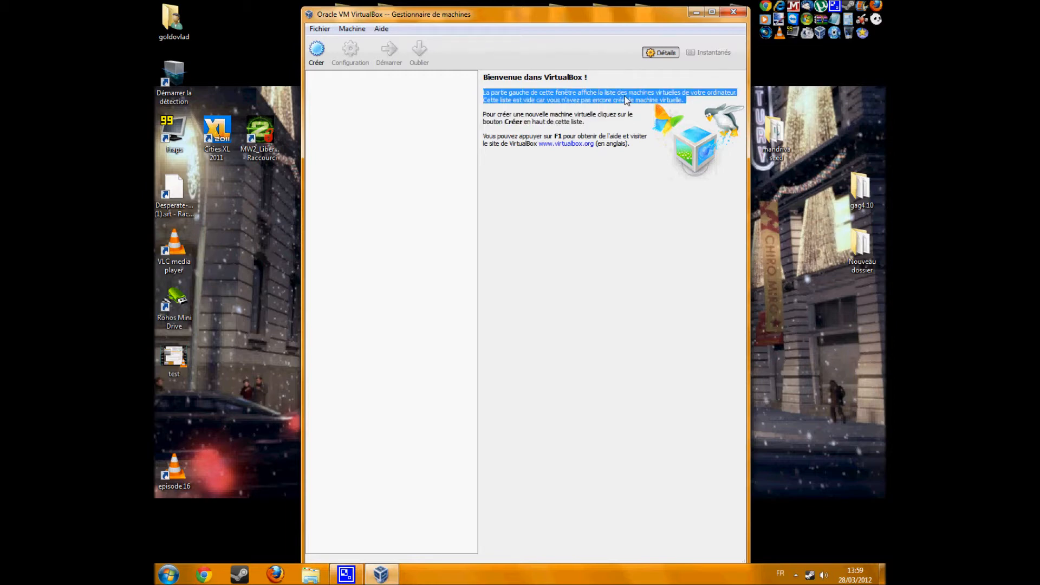
double_click(604, 116)
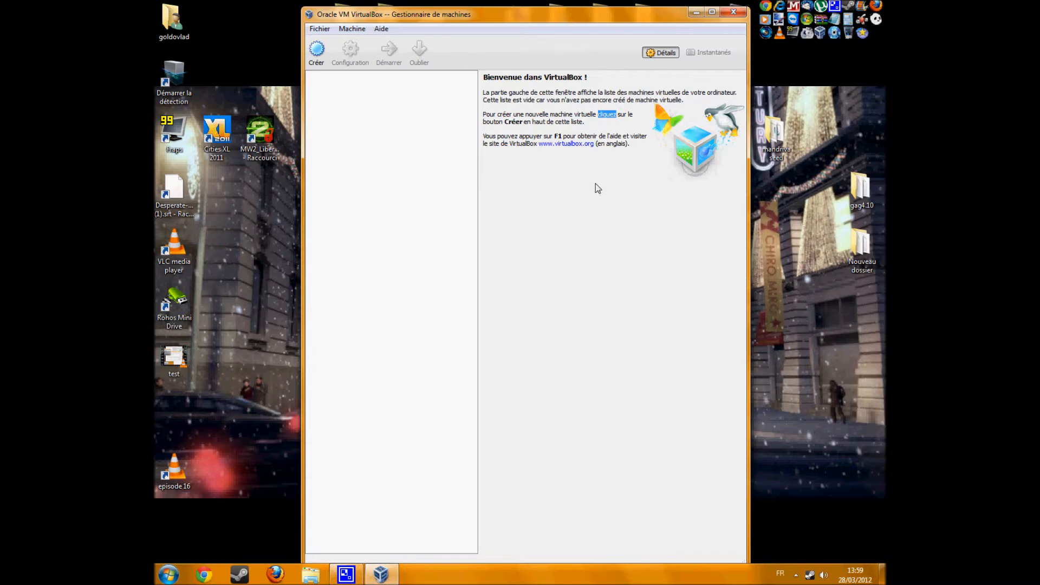
triple_click(605, 143)
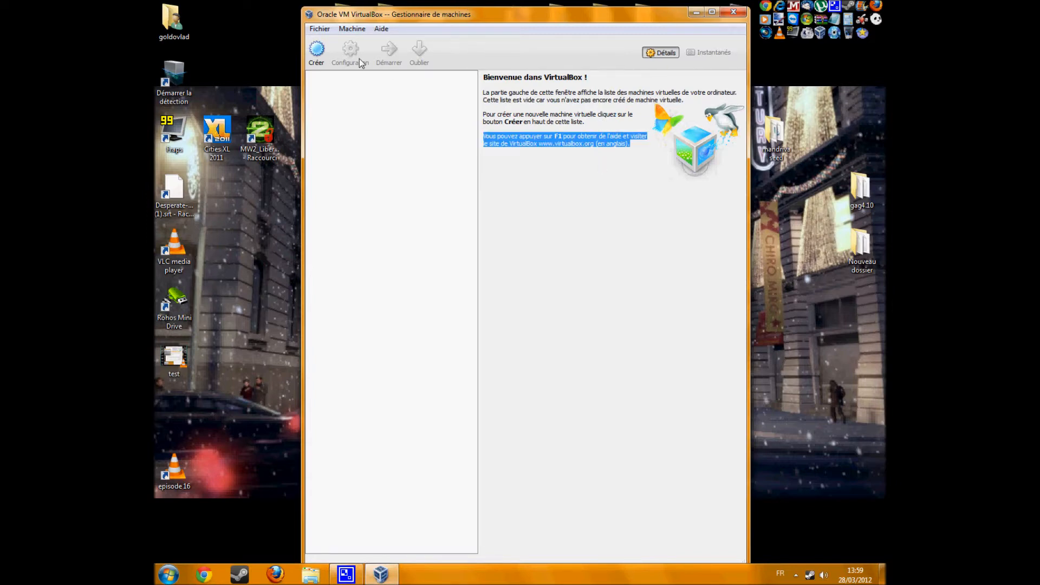
click(734, 12)
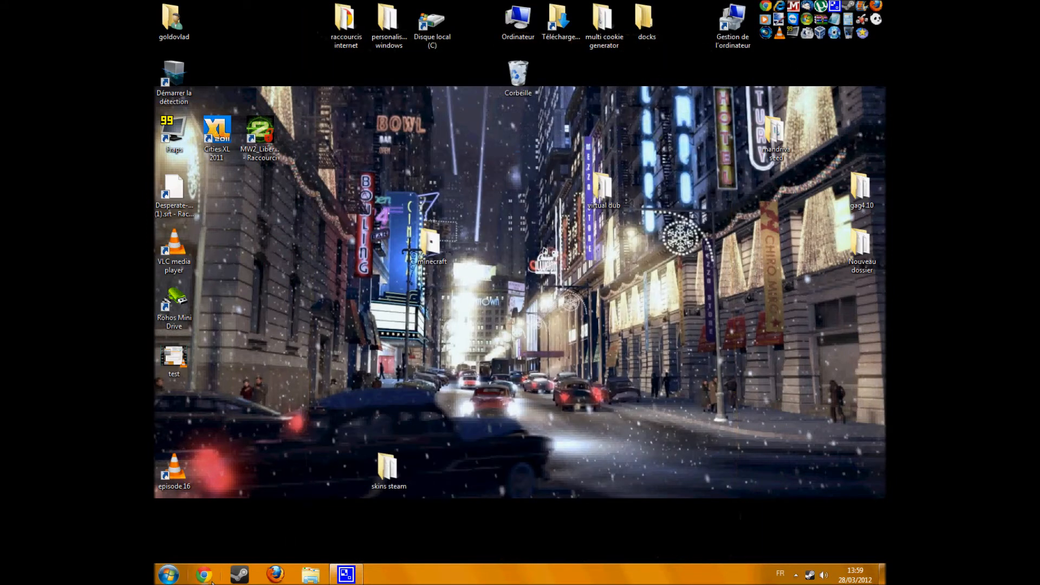
Switch to Chrome, search the web for virtualbox, and open the official Oracle VM VirtualBox website
click(212, 581)
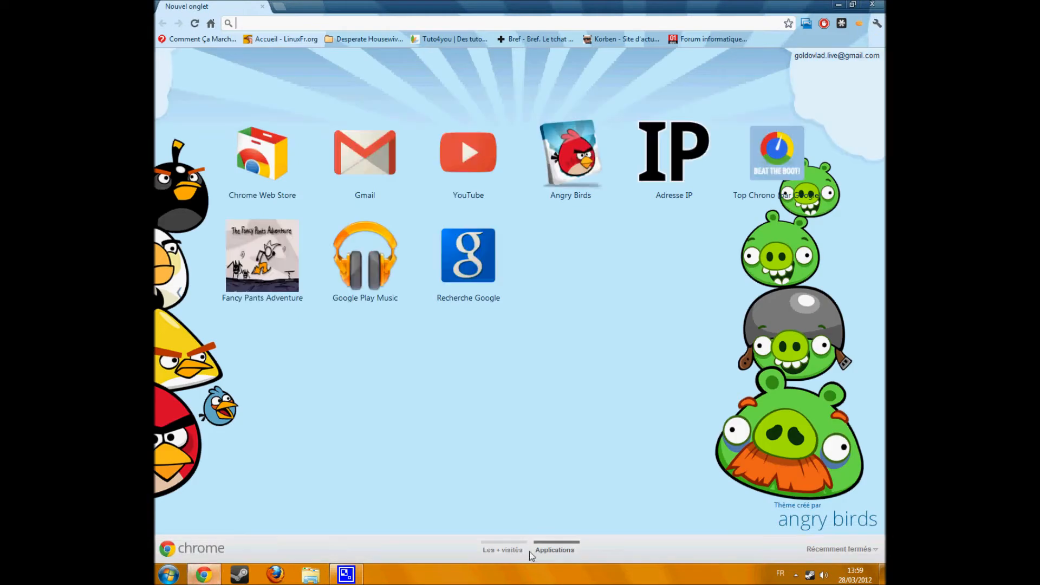
text(vir)
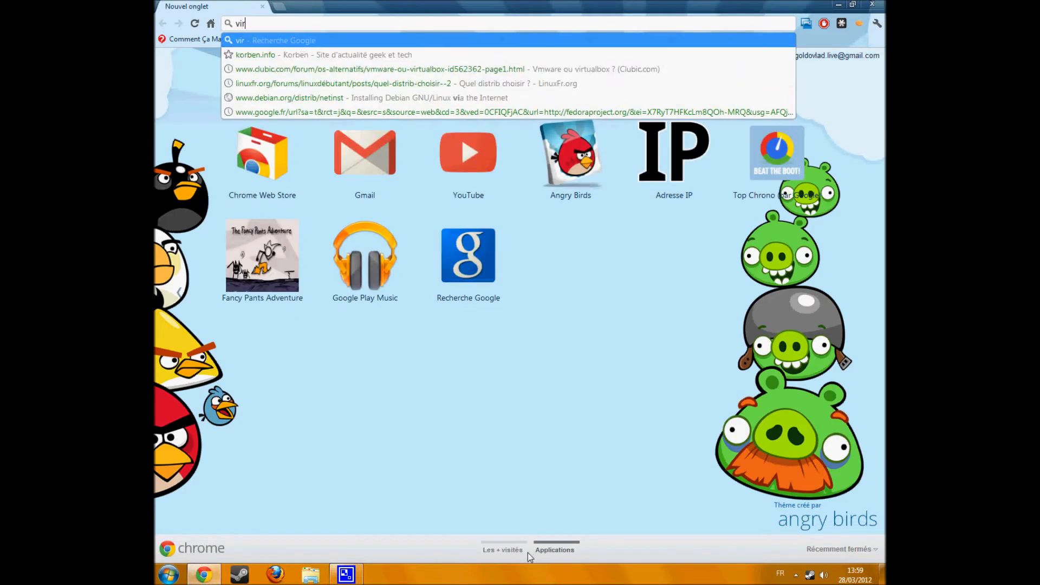
text(tualbox)
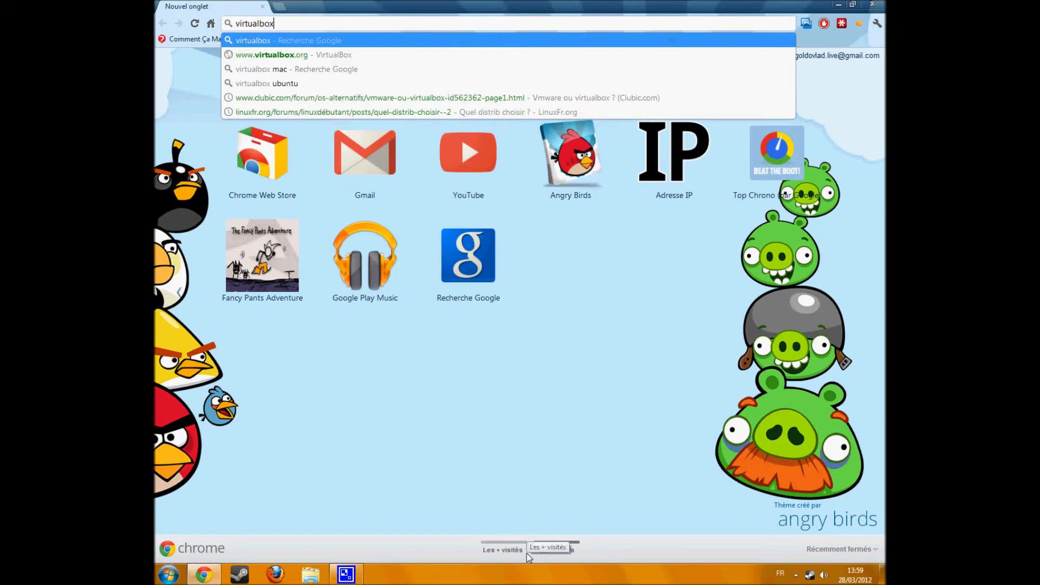
key(Return)
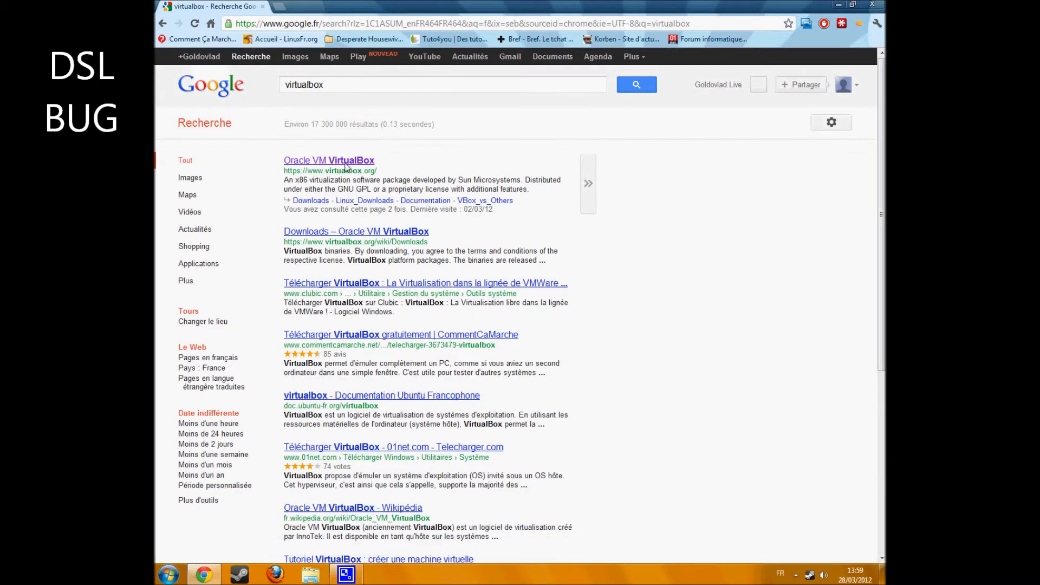
click(347, 165)
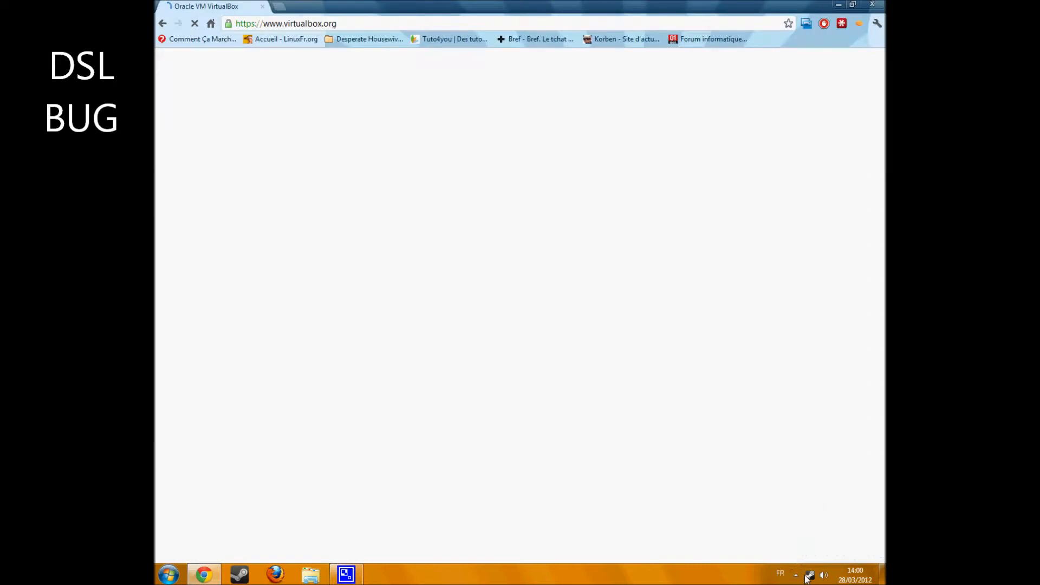
Quit the background programs Steam, Rohos and TeamViewer while the VirtualBox website loads
right_click(807, 574)
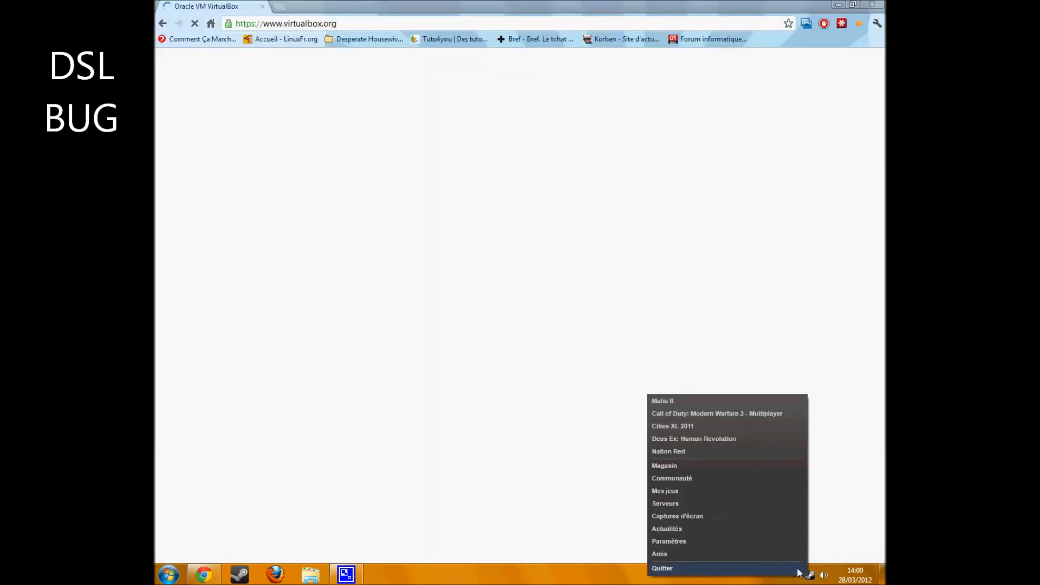
click(798, 568)
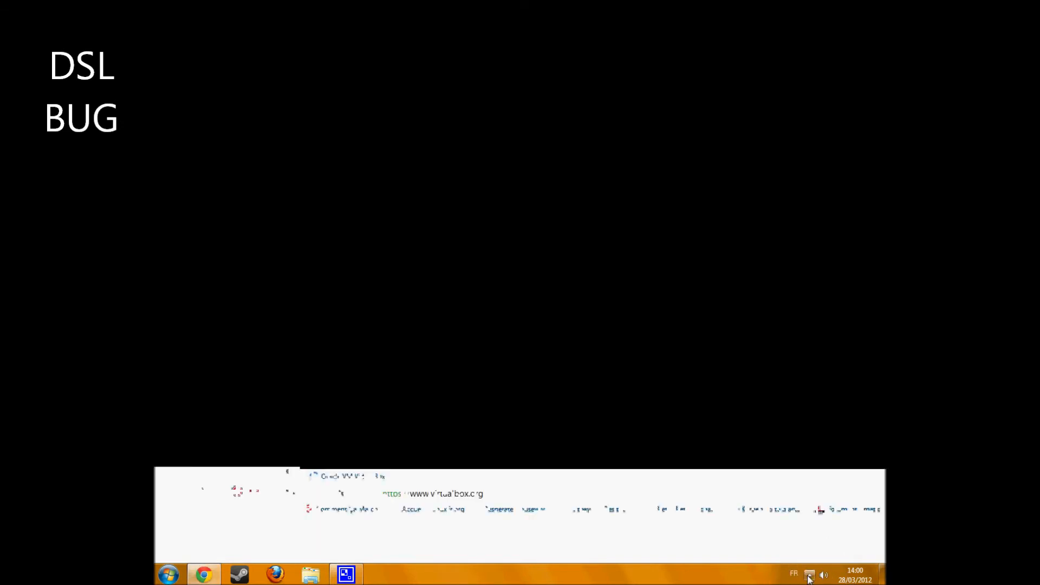
click(809, 574)
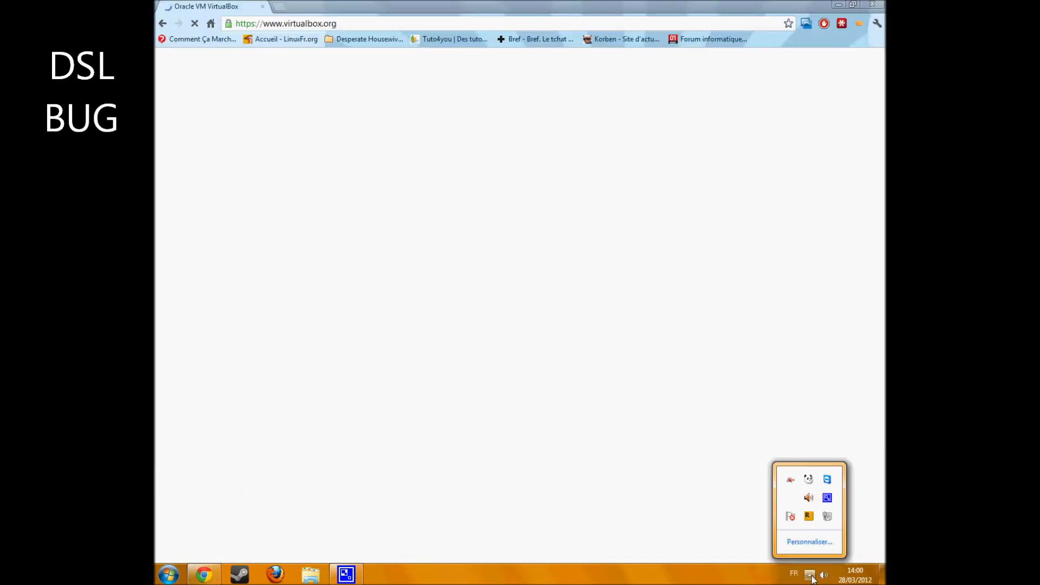
right_click(808, 515)
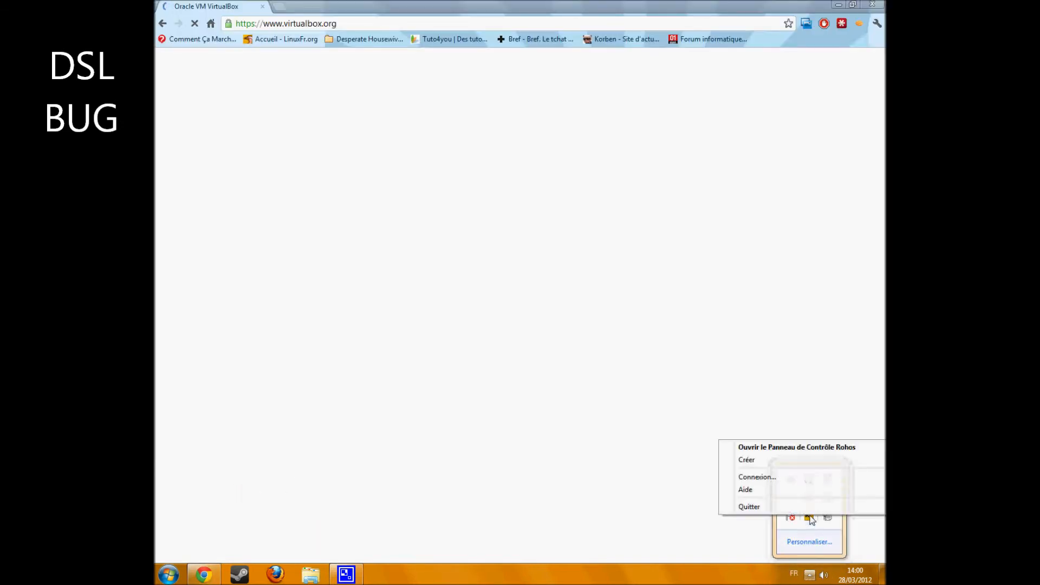
click(796, 507)
right_click(827, 479)
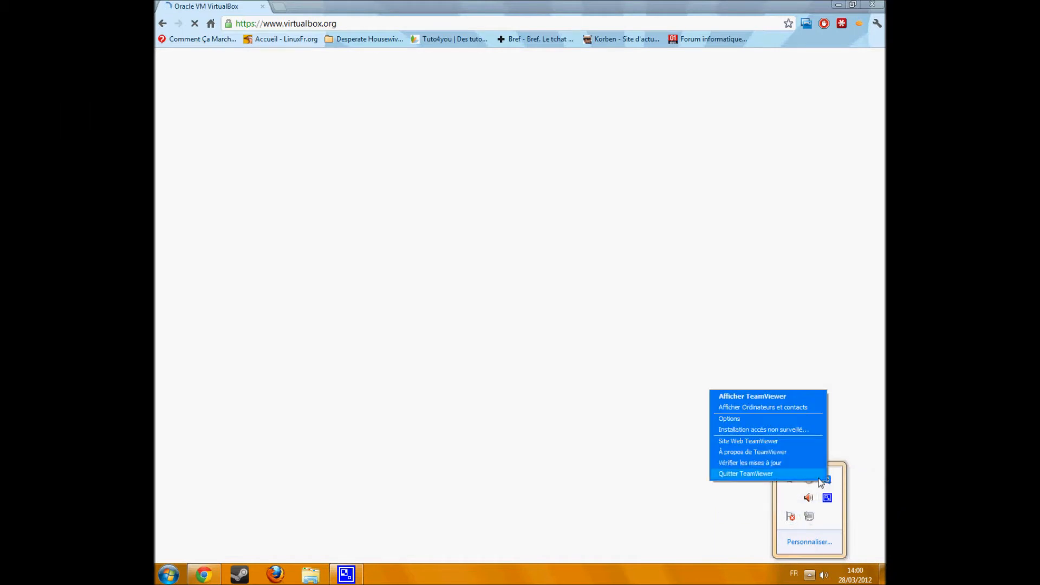
click(812, 475)
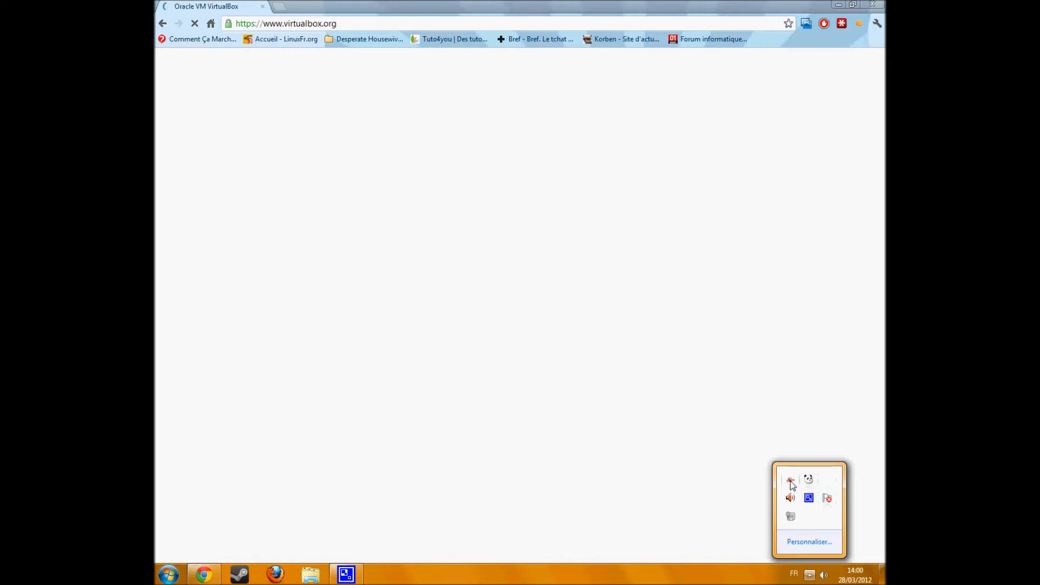
click(467, 318)
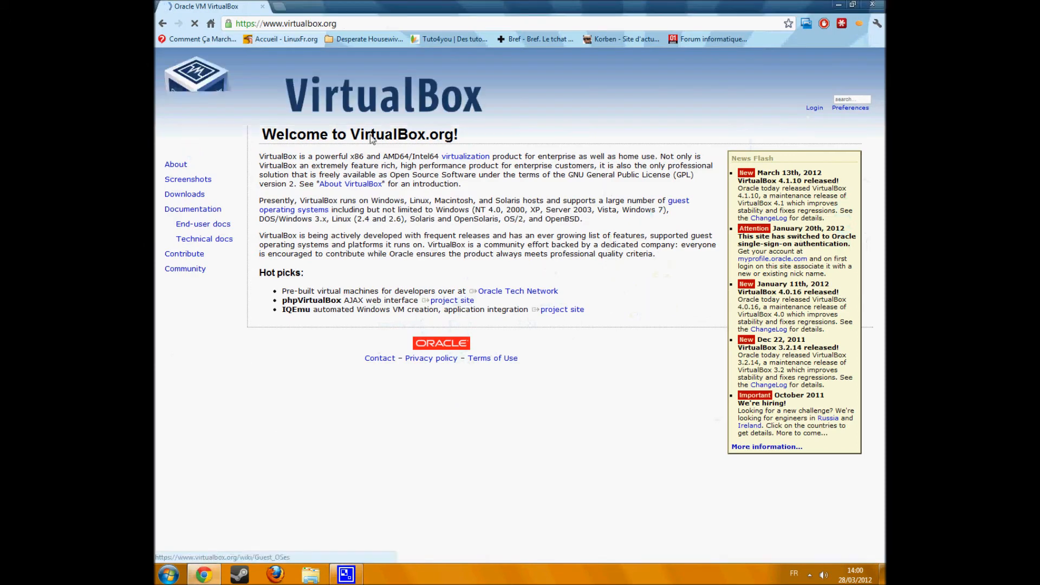
Open the VirtualBox Downloads page, examine the 4.1.10 platform package links for Windows, OS X and Solaris hosts, and close the browser
double_click(195, 195)
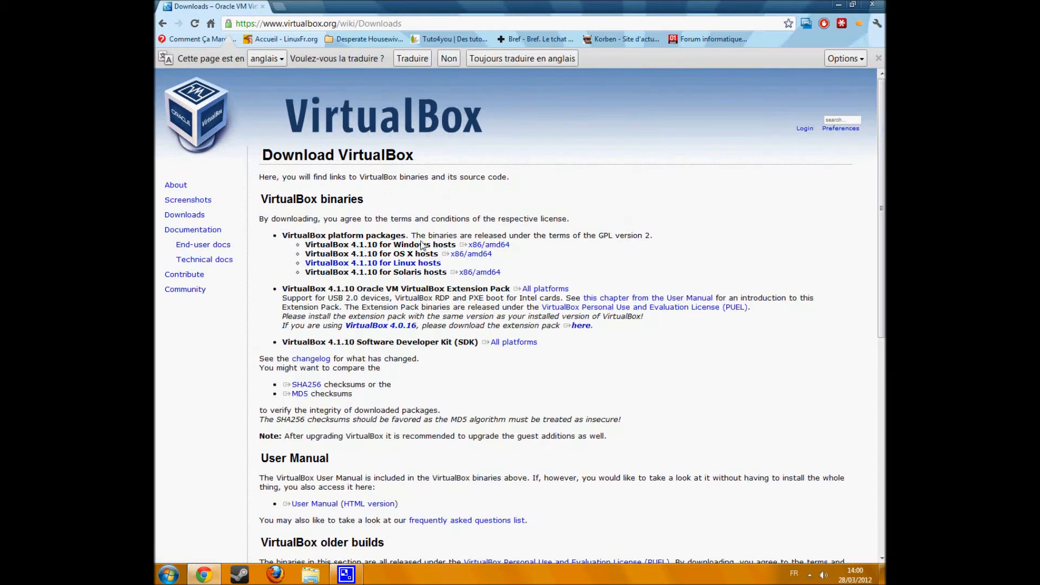
double_click(489, 245)
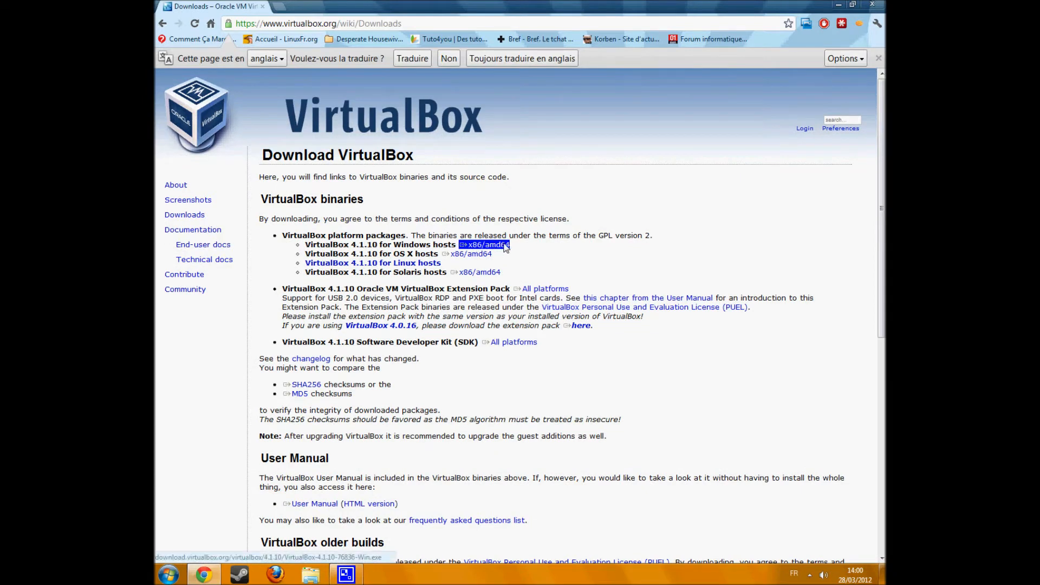
double_click(488, 244)
double_click(471, 254)
double_click(475, 272)
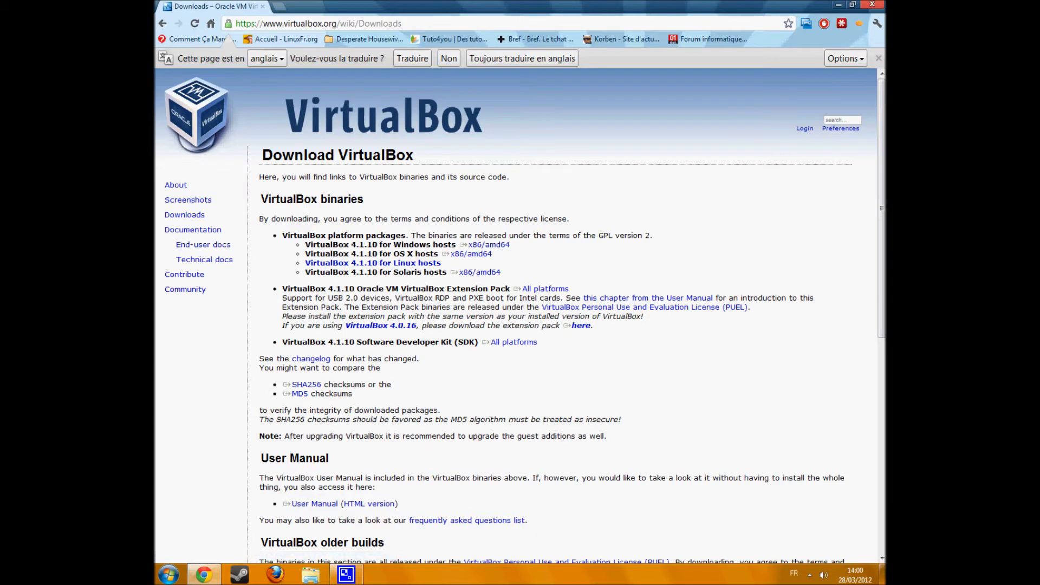
click(872, 4)
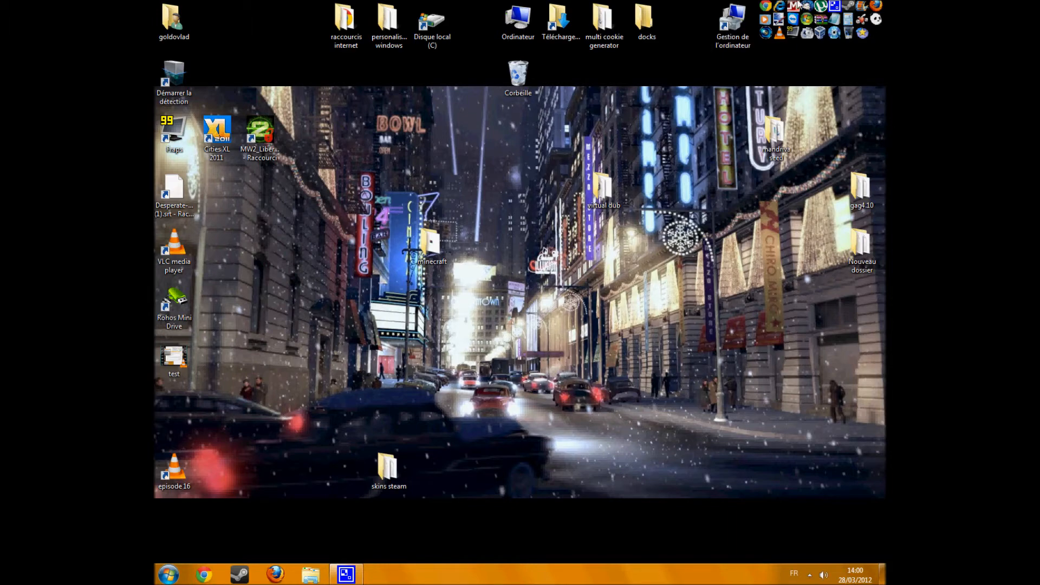
Reopen VirtualBox maximized and start creating a new virtual machine, advancing to the name and operating system page
double_click(821, 33)
double_click(645, 16)
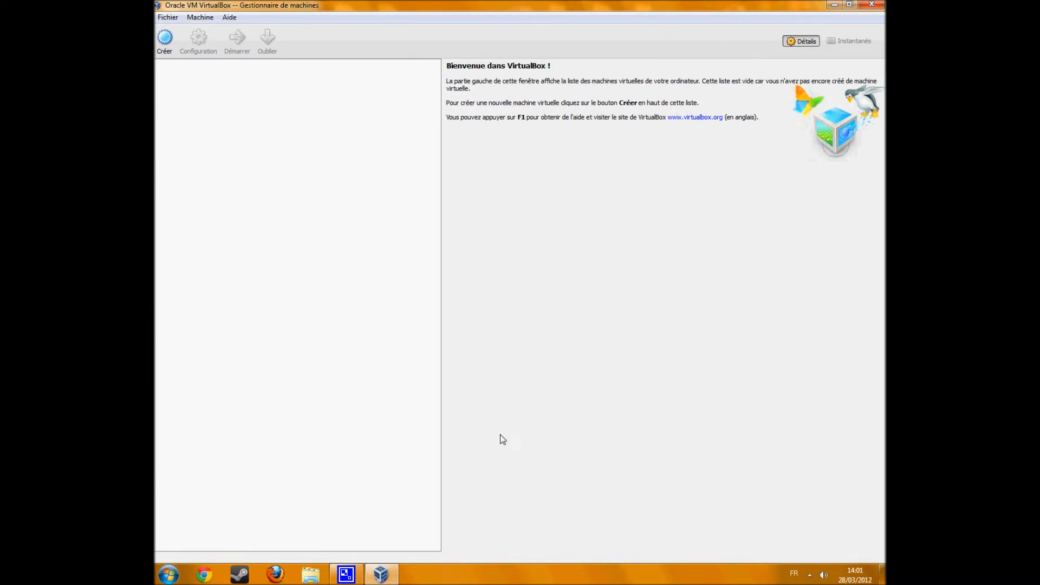
click(171, 51)
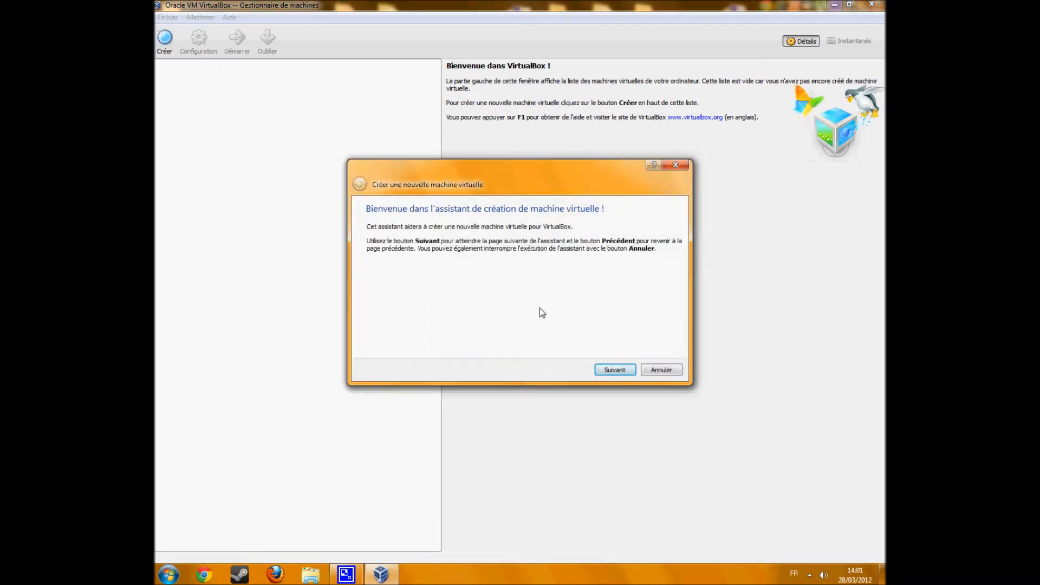
click(610, 374)
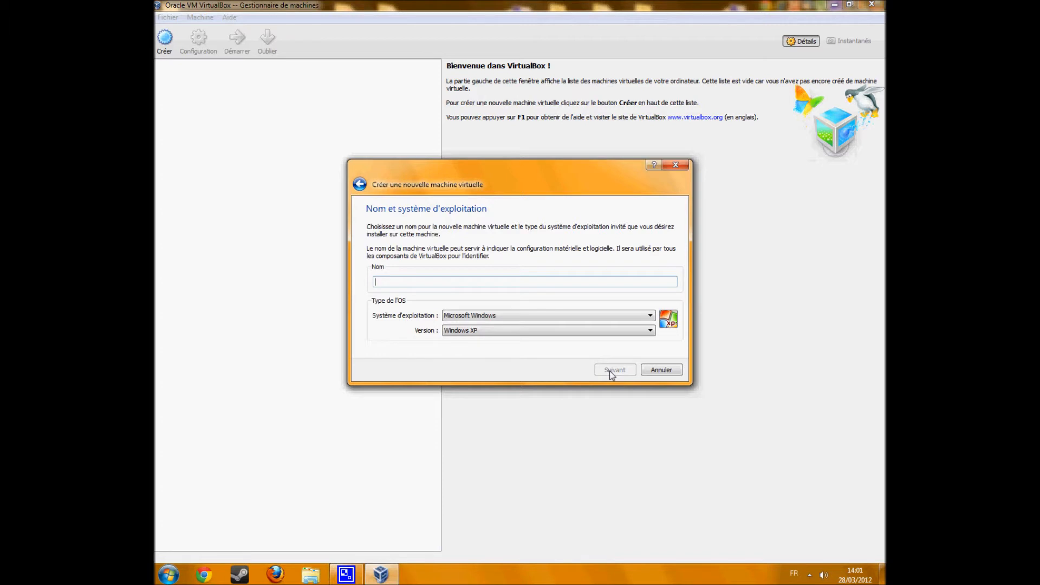
Set the new virtual machine's operating system type to Linux and look through the available versions
click(562, 316)
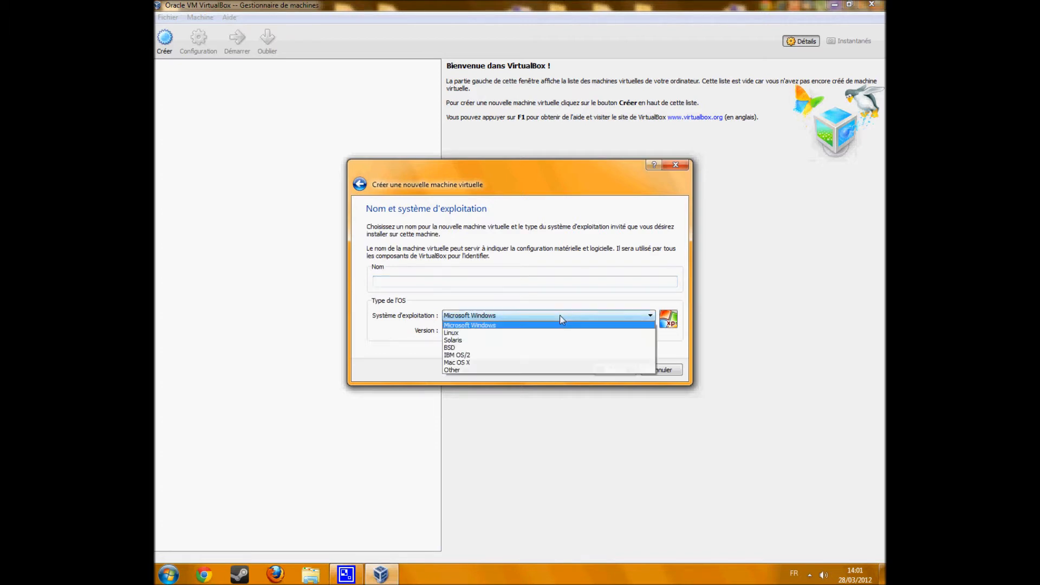
click(547, 332)
click(548, 331)
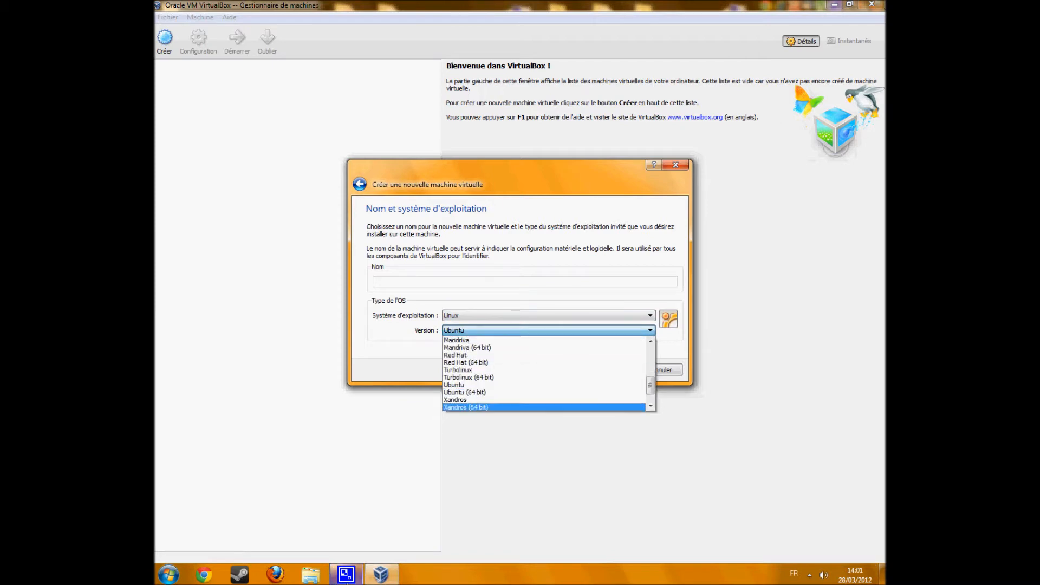
Switch to Windows Explorer and check the ISO files in fichiers > OS > Ubuntu on the STOCKAGE (F:) drive
click(312, 576)
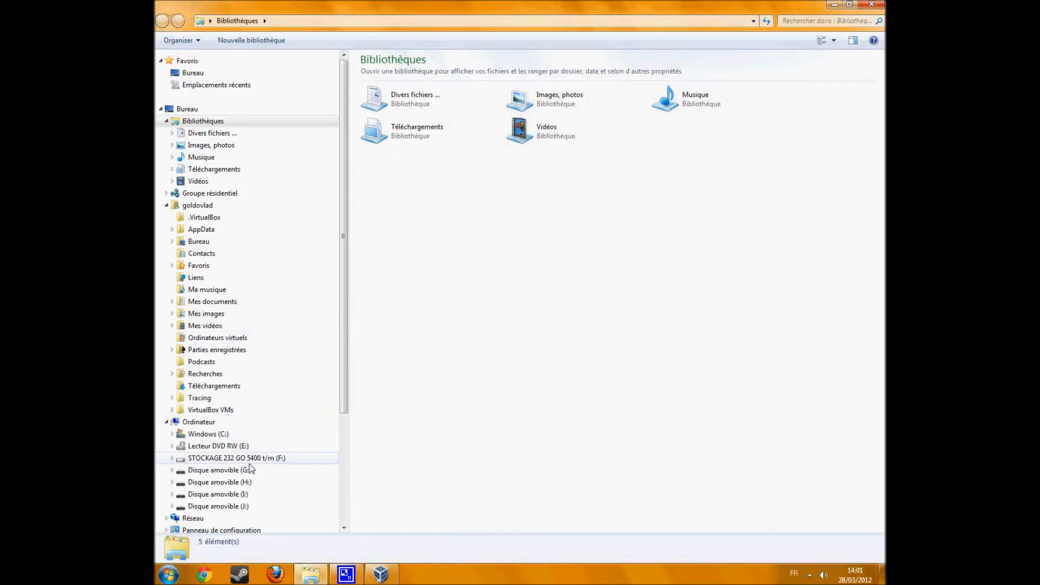
click(266, 460)
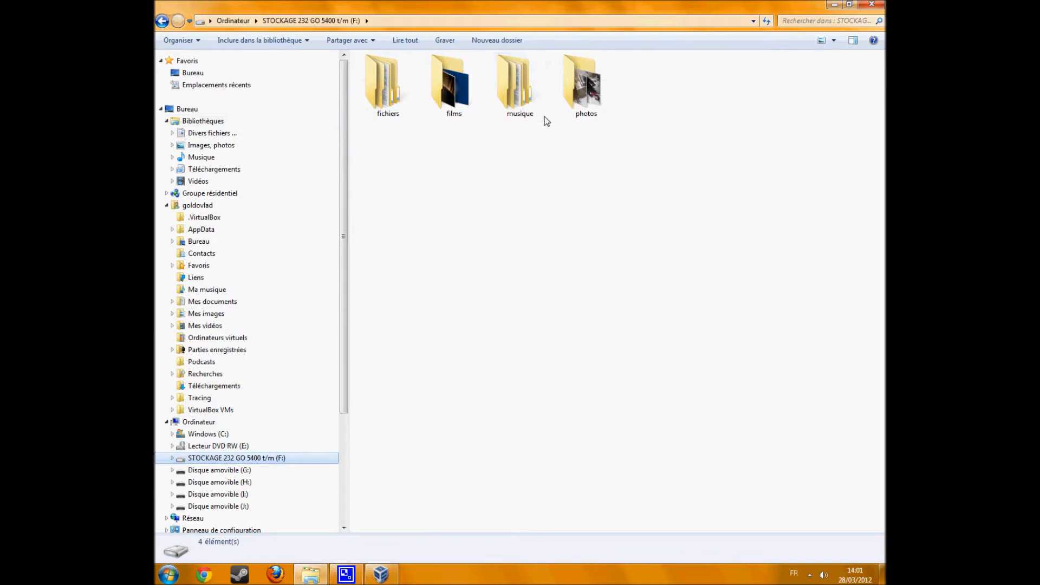
click(528, 92)
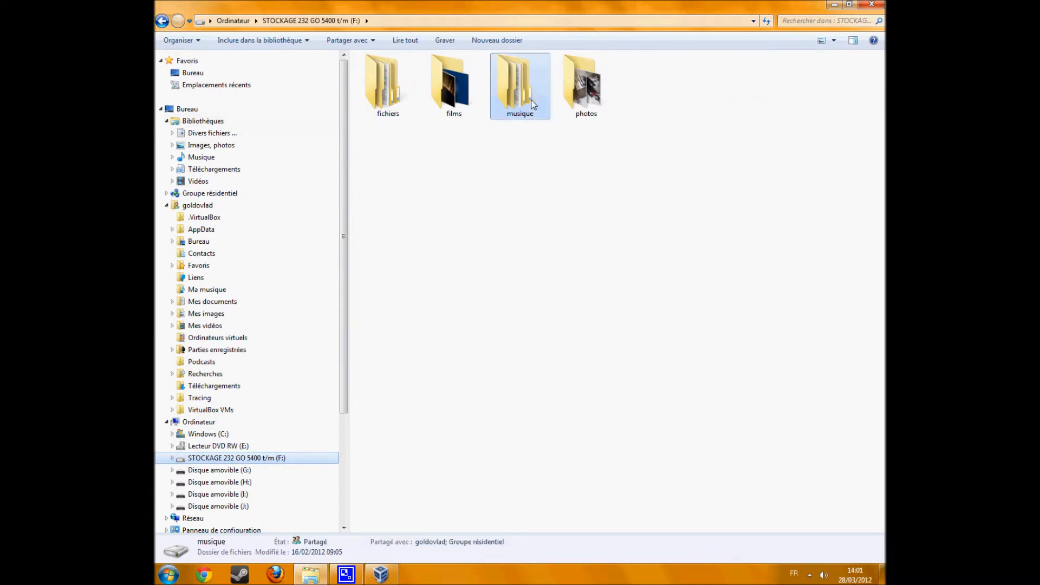
double_click(384, 109)
double_click(384, 109)
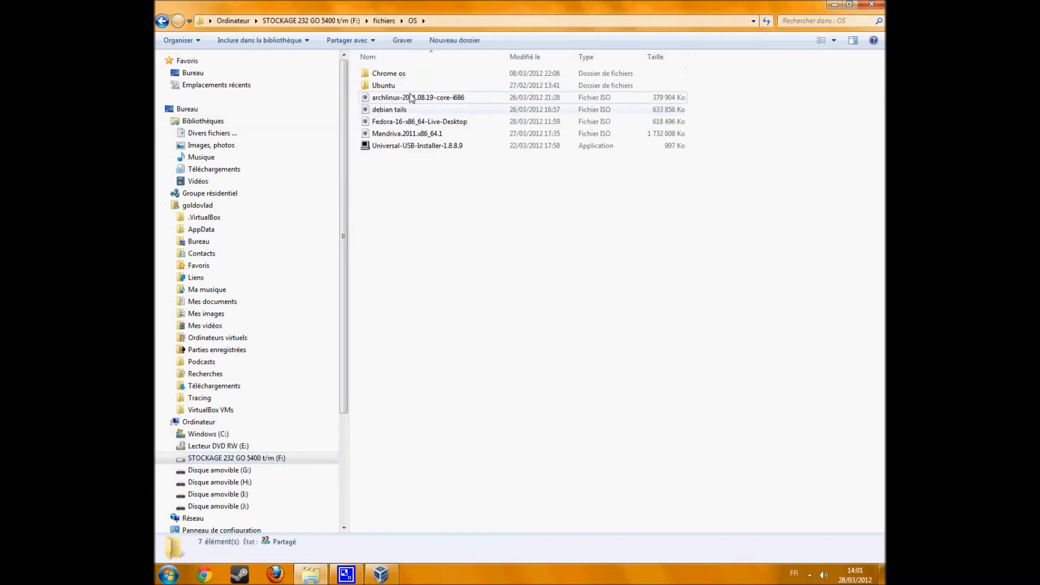
double_click(407, 85)
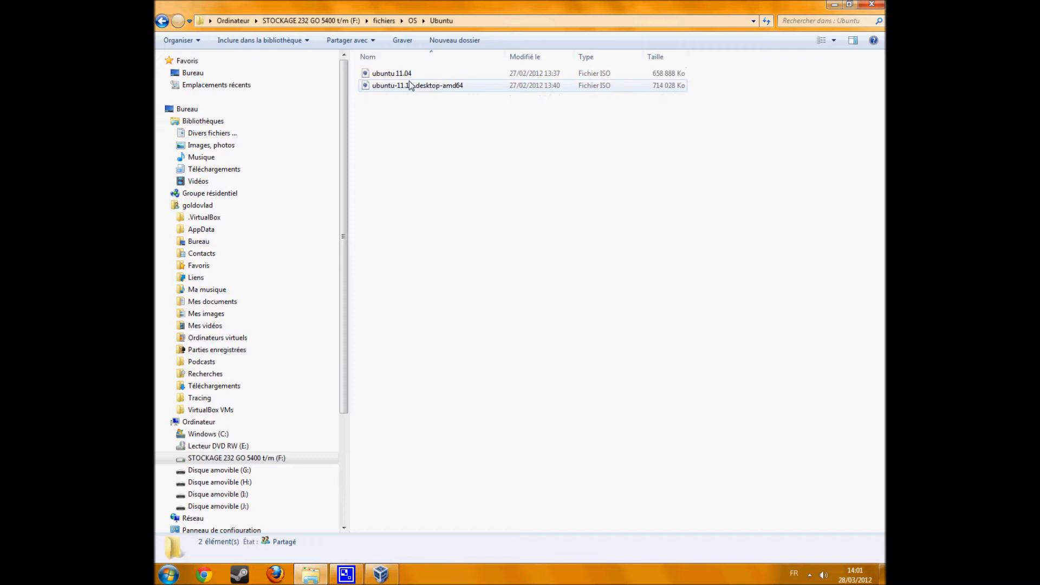
click(460, 73)
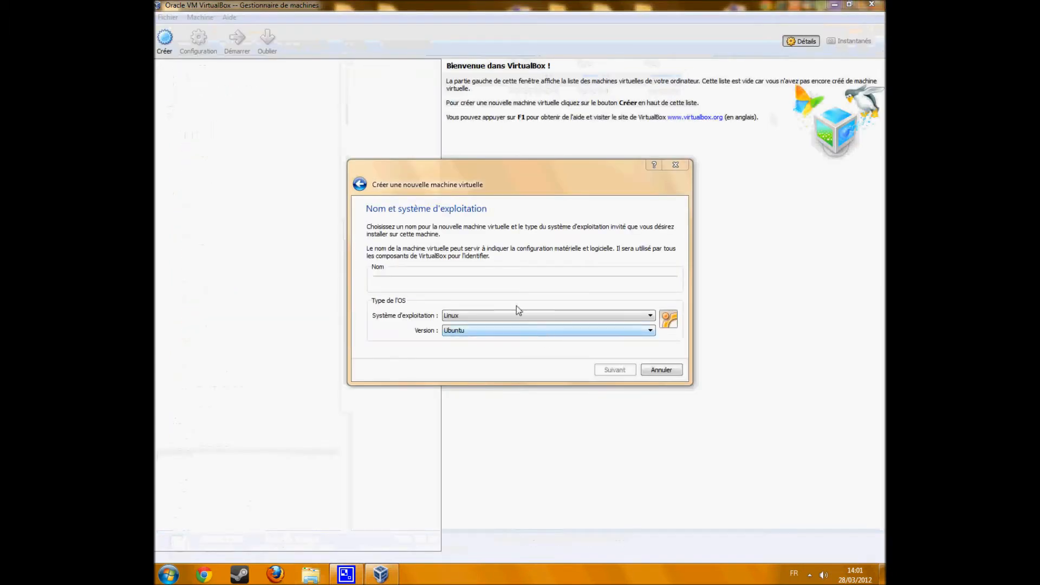
Name the new virtual machine ubuntu 11.04, allocate 1536 Mio of RAM, and advance to the virtual hard disk page
click(485, 283)
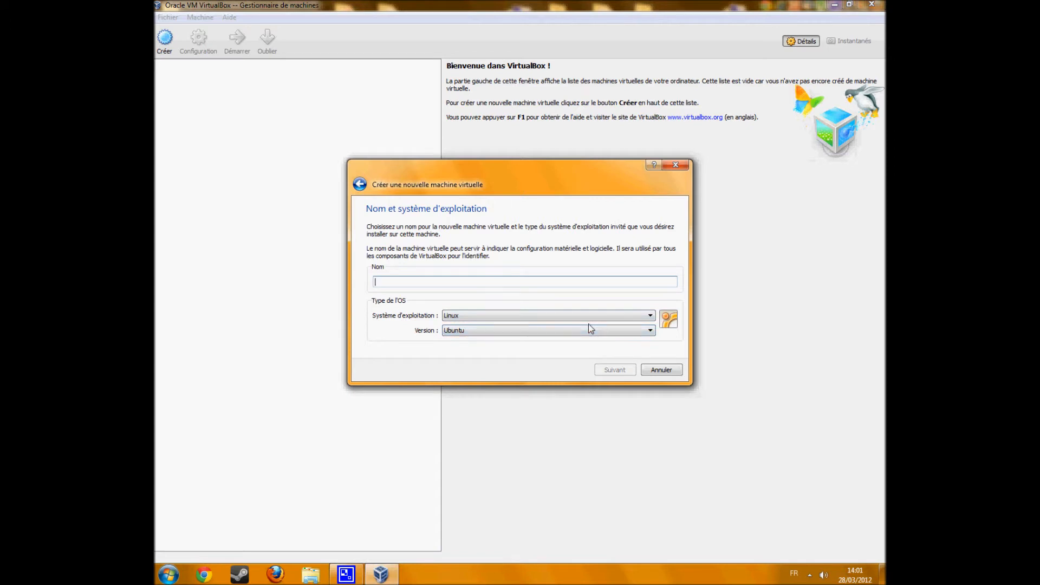
text(ubuntu 11.04)
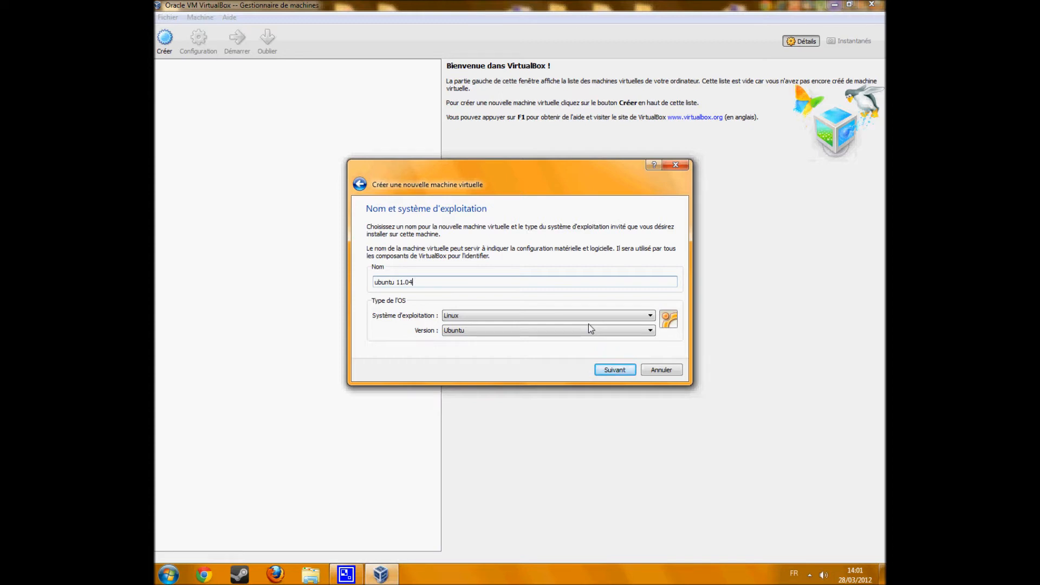
click(617, 371)
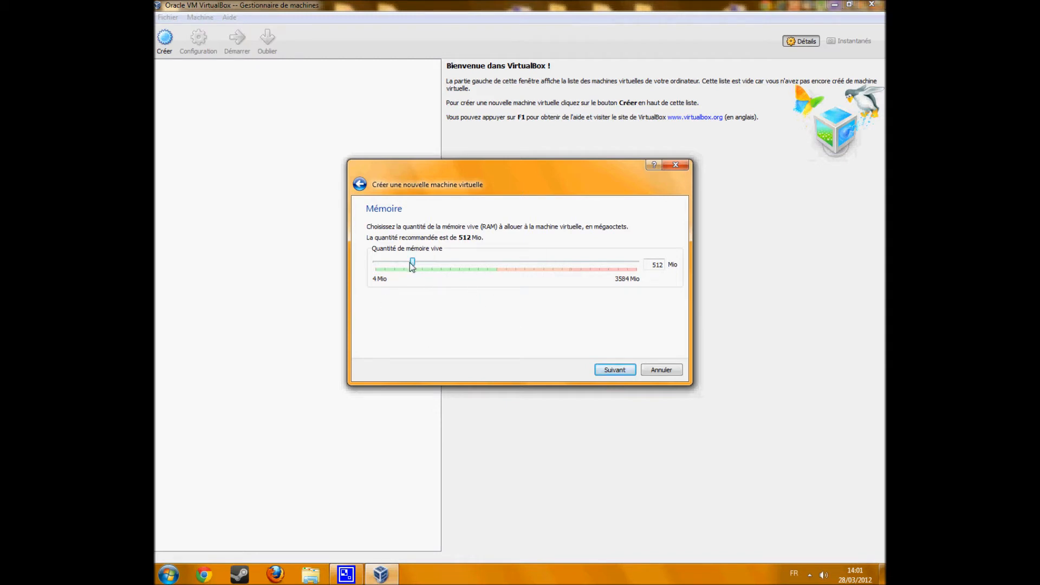
drag(410, 265, 413, 268)
drag(413, 265, 489, 316)
click(599, 373)
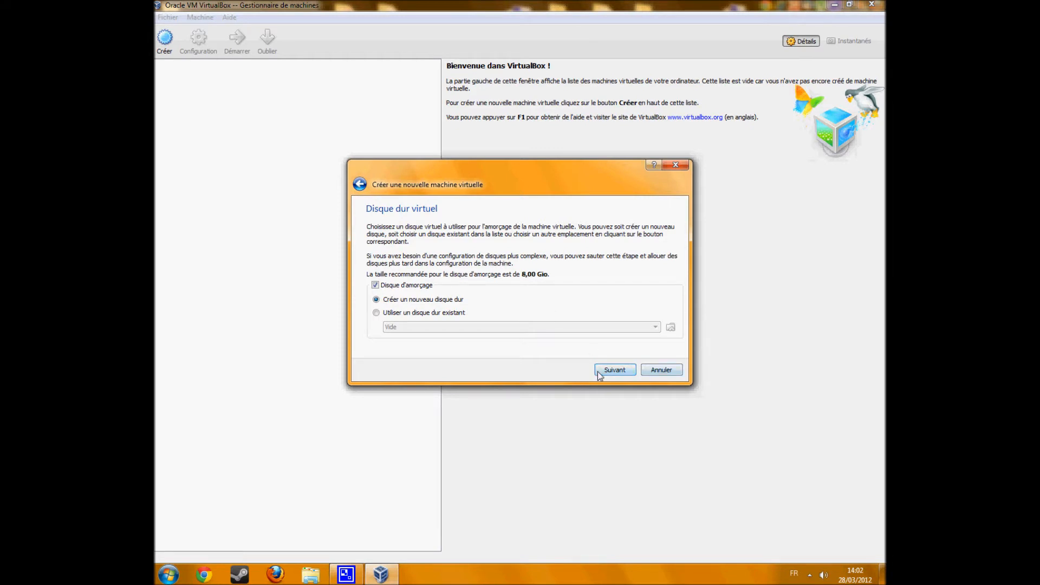
Choose to create a new hard disk of type VDI and set its size to about 15,04 Gio
click(613, 369)
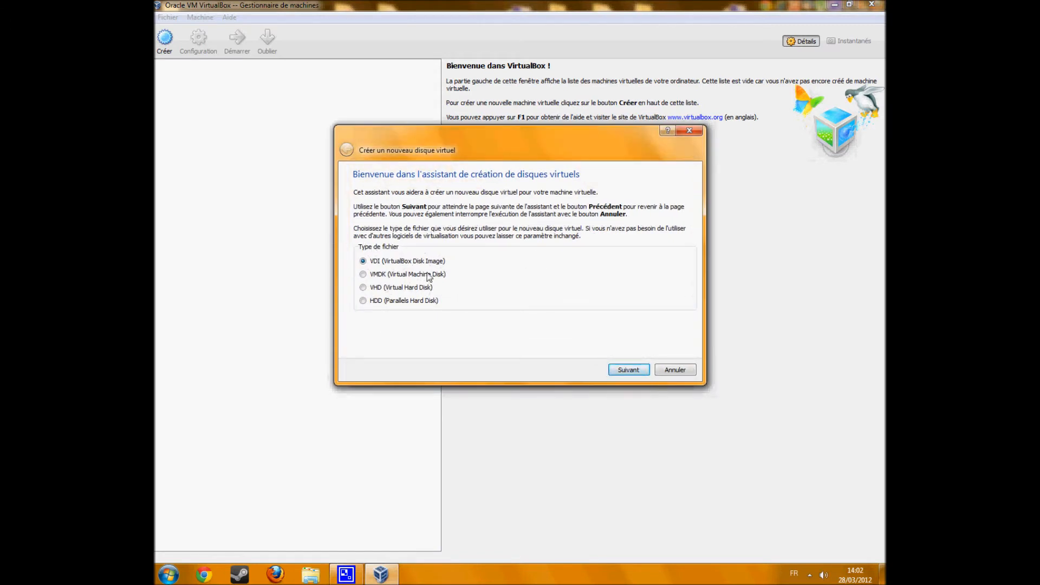
click(626, 373)
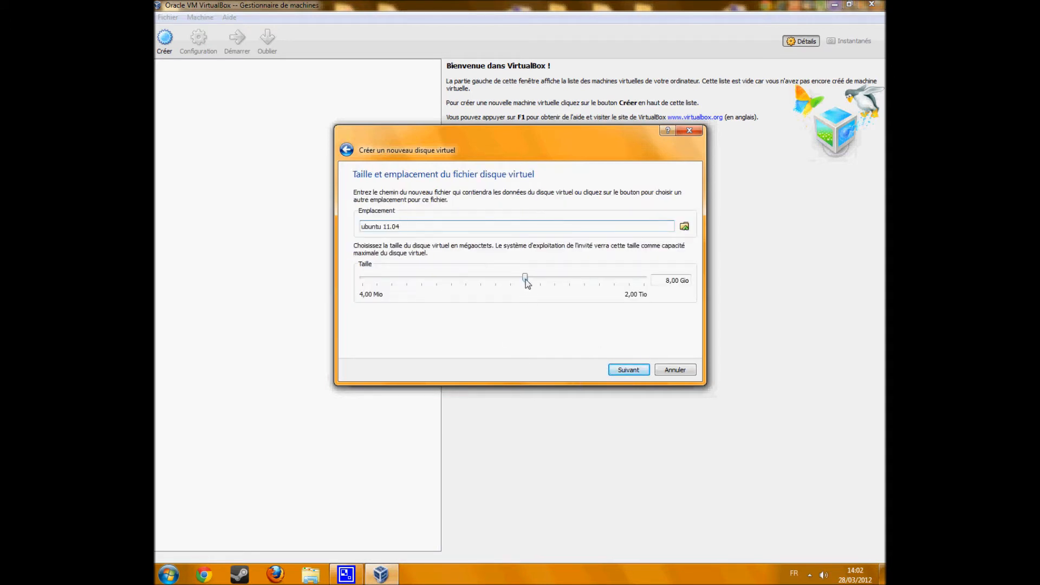
mouse_move(526, 280)
mouse_down()
mouse_move(549, 281)
mouse_move(538, 280)
mouse_up()
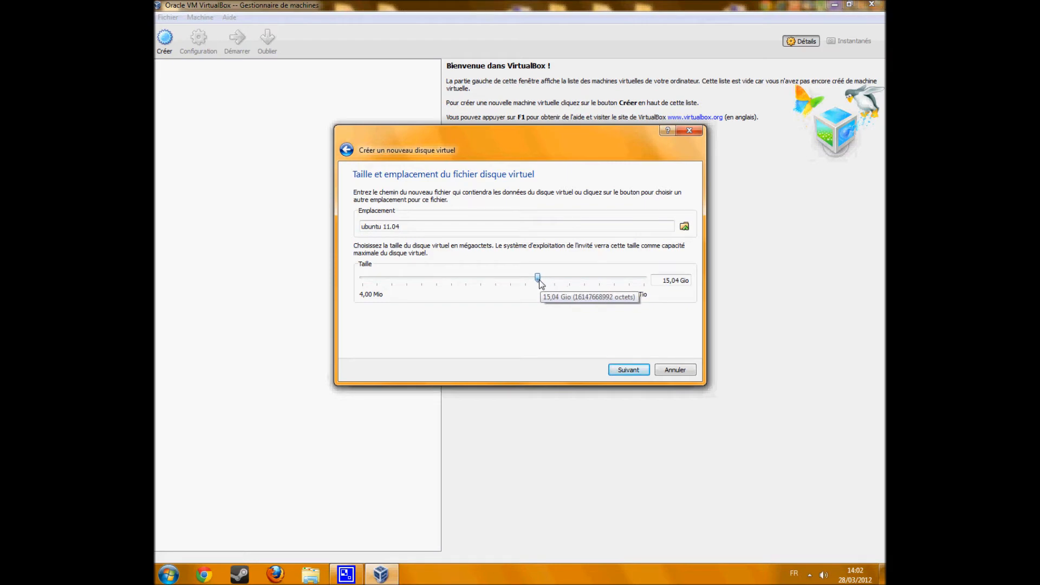
Set the virtual disk file's location to the desktop, keeping the file name ubuntu 11.04
click(684, 227)
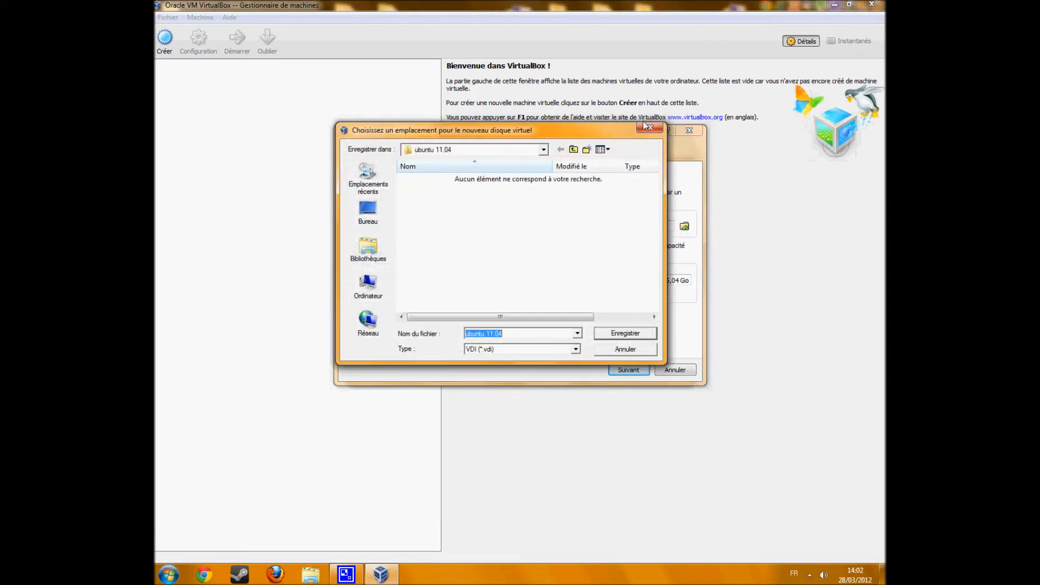
drag(575, 132, 576, 327)
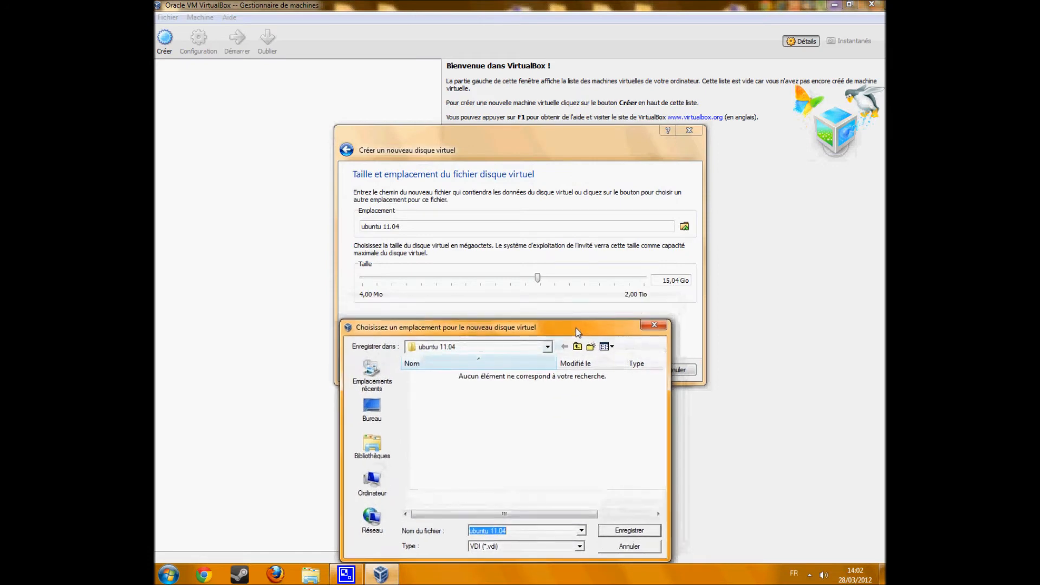
click(372, 412)
click(629, 531)
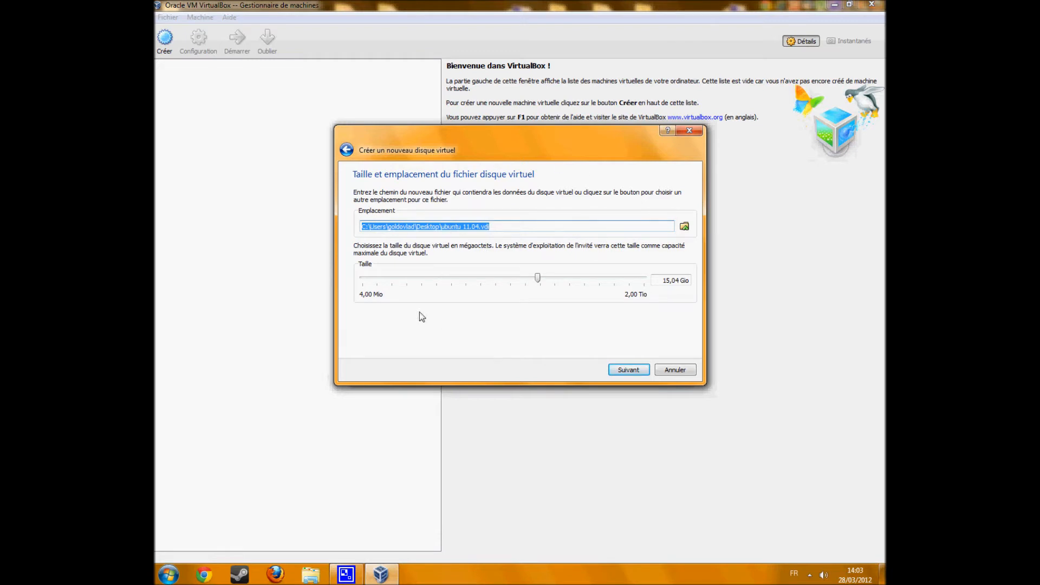
Accept the summaries to create the virtual disk and the ubuntu 11.04 virtual machine
click(620, 372)
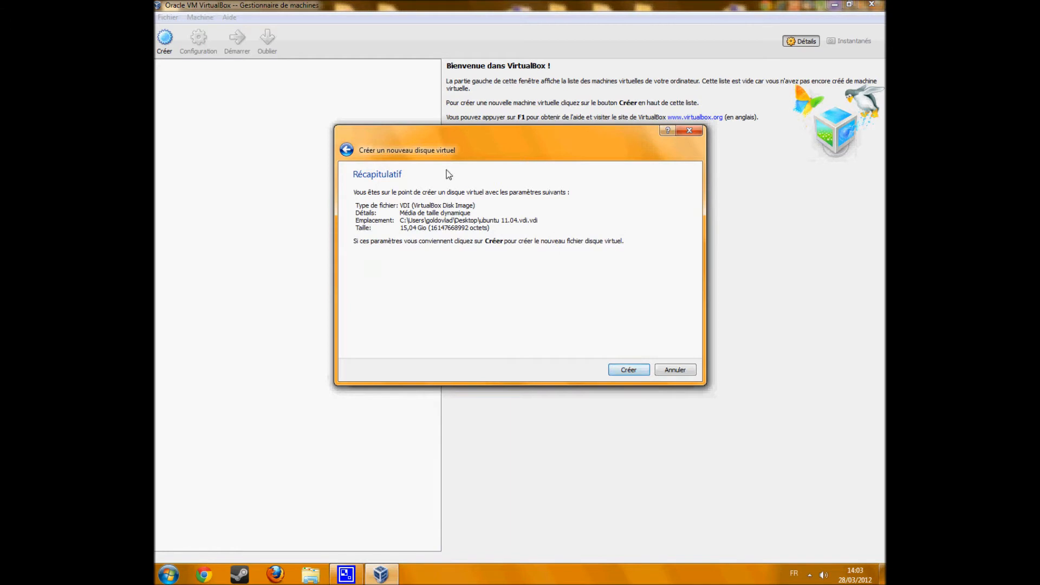
click(617, 372)
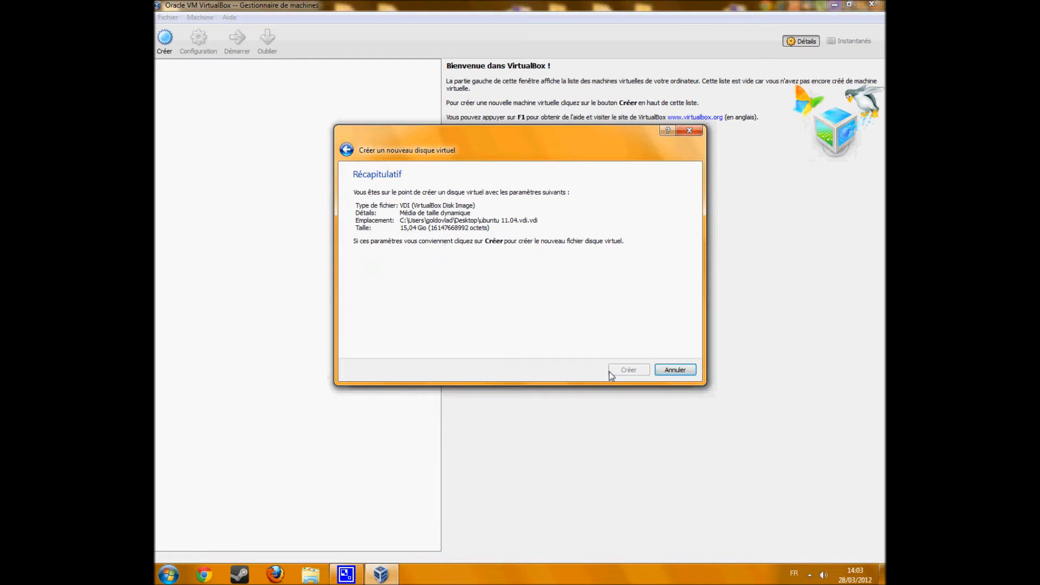
click(618, 372)
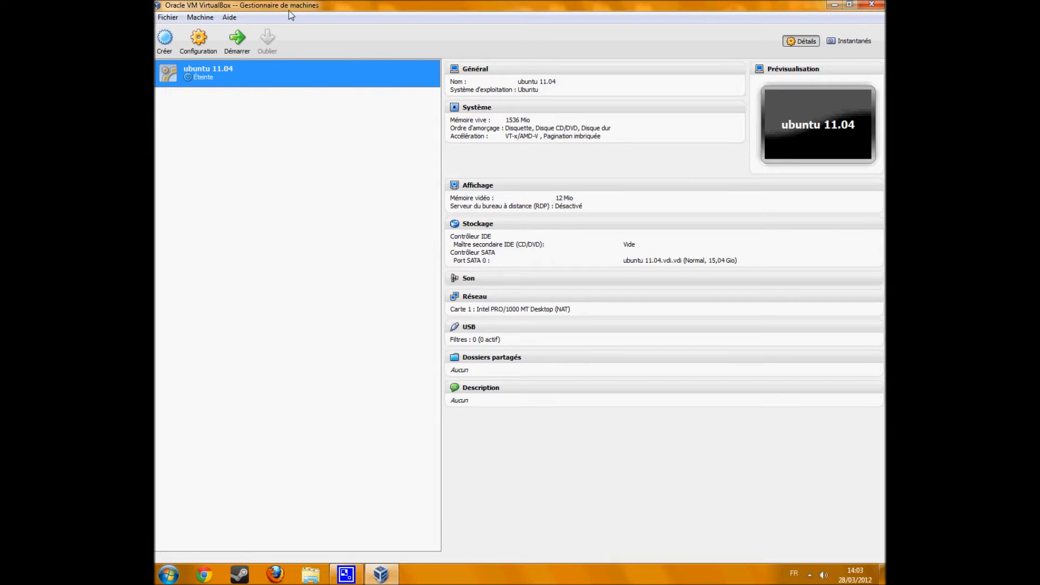
Start the ubuntu 11.04 machine, advance the first-run wizard to the installation media page, and check the available media sources
click(237, 39)
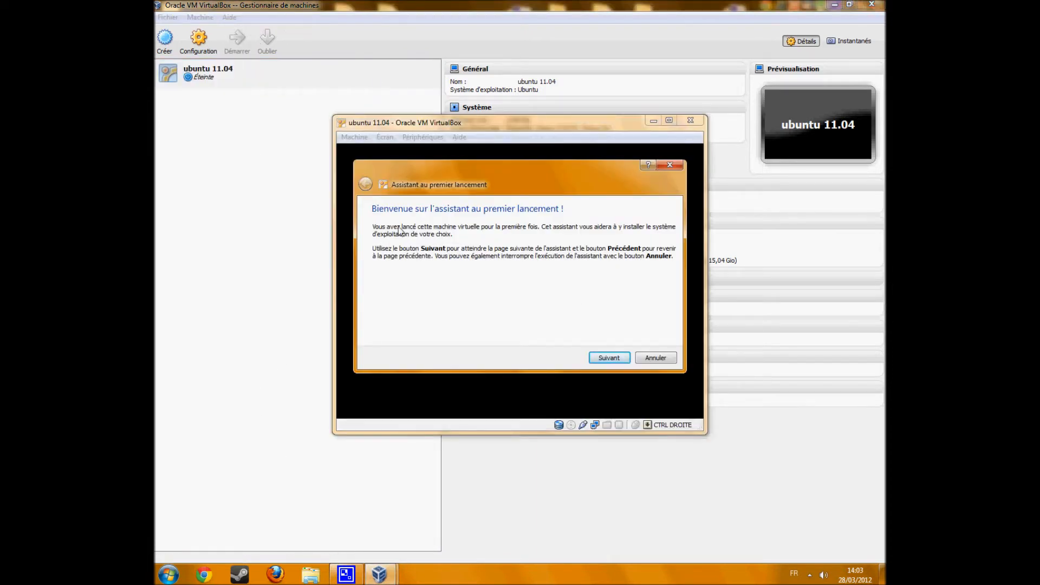
click(617, 361)
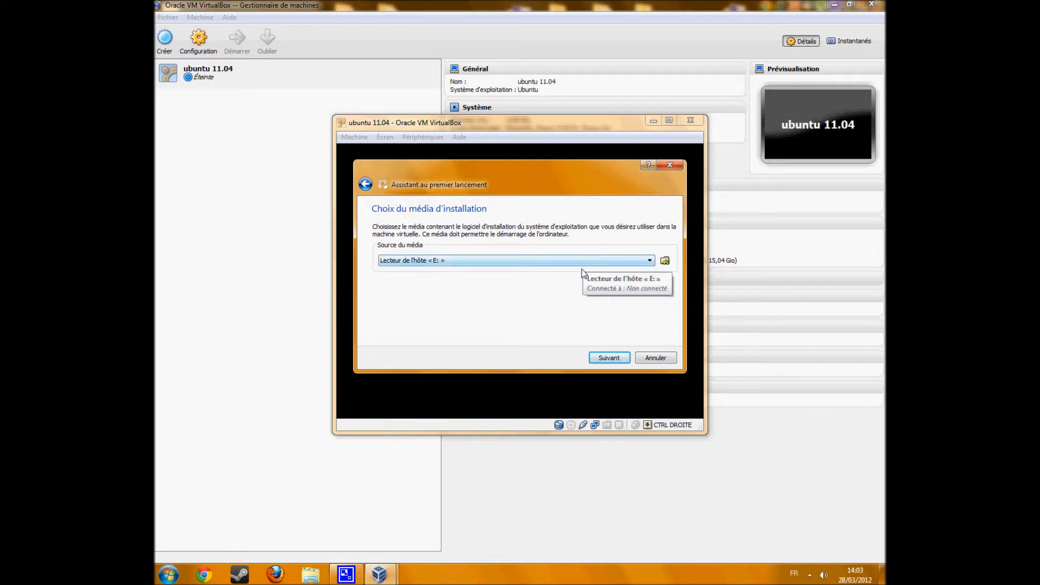
click(476, 265)
click(476, 267)
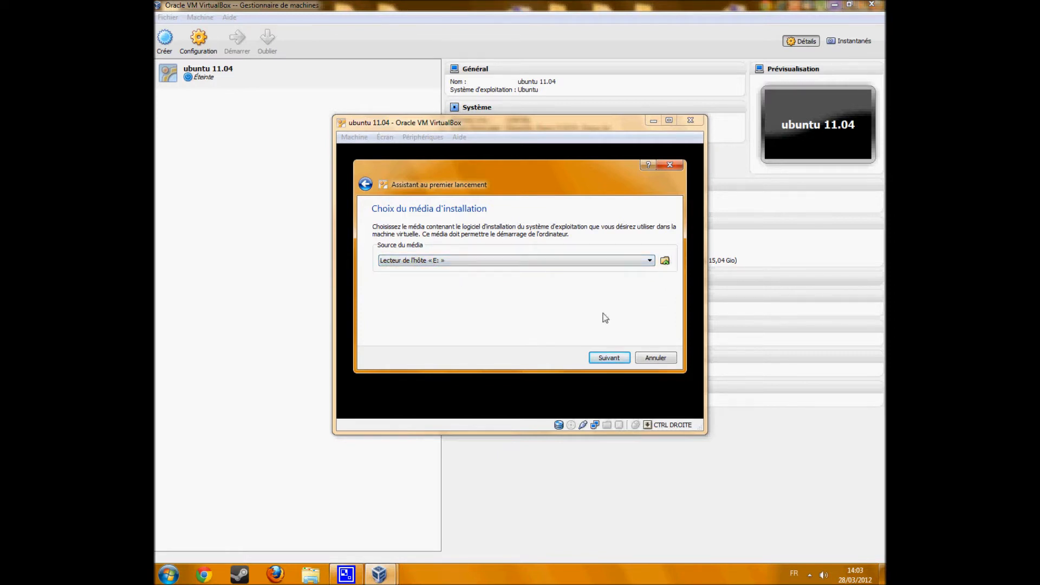
Switch to Chrome, search for ubuntu, and open the Ubuntu desktop download page on ubuntu.com
click(209, 575)
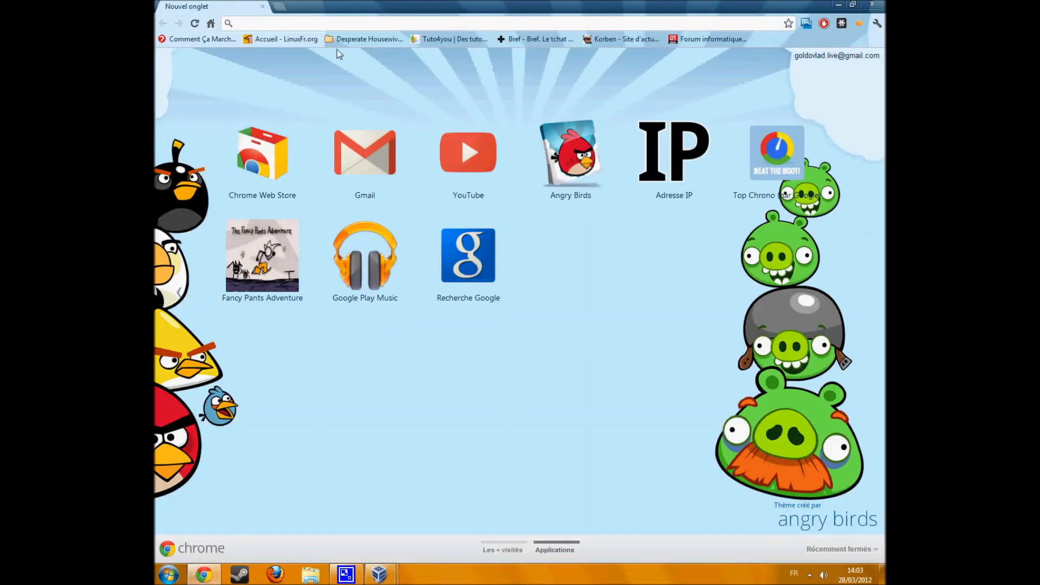
text(ubun)
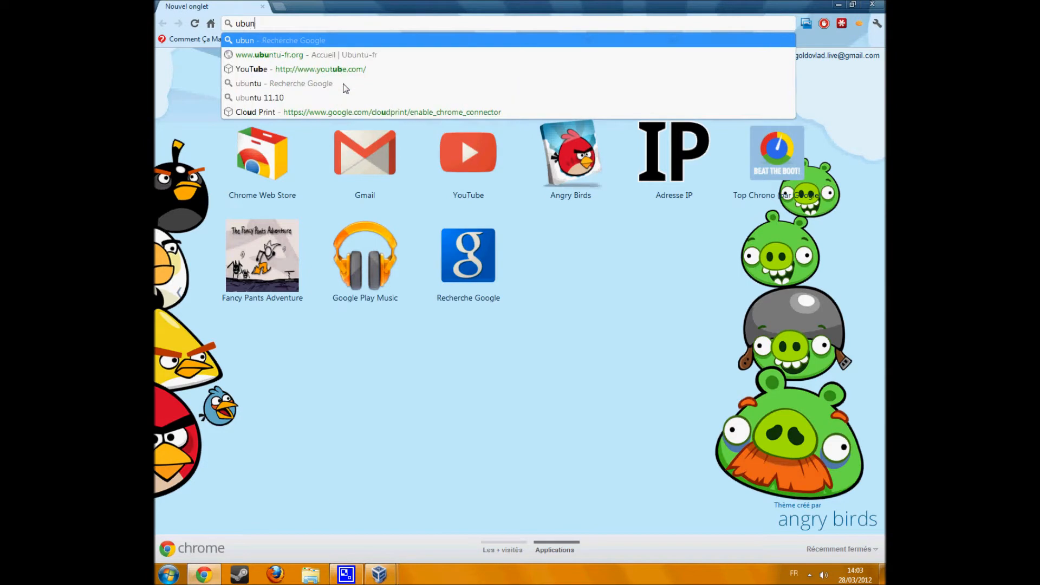
text(tu)
key(Return)
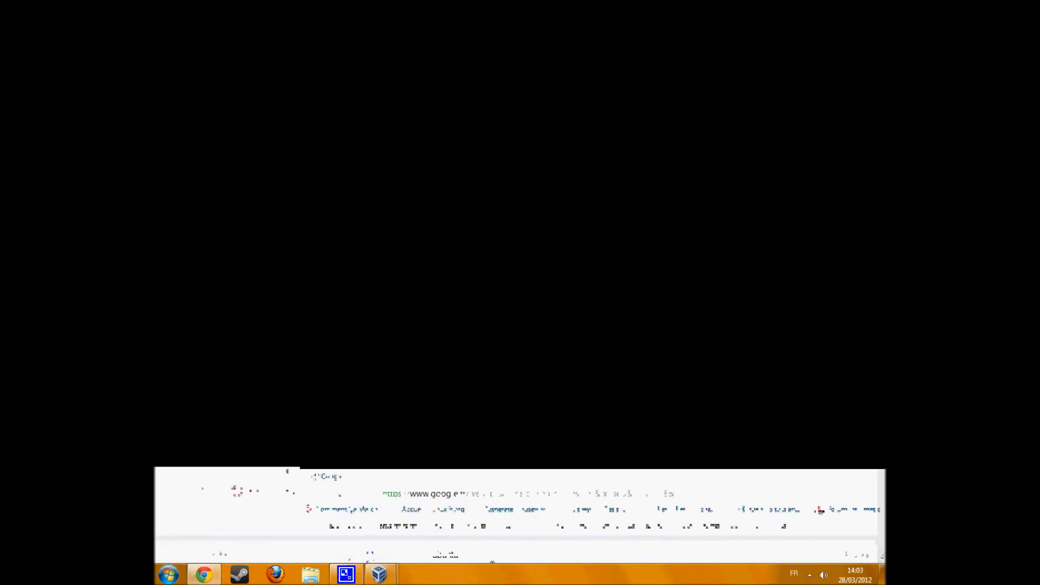
click(327, 163)
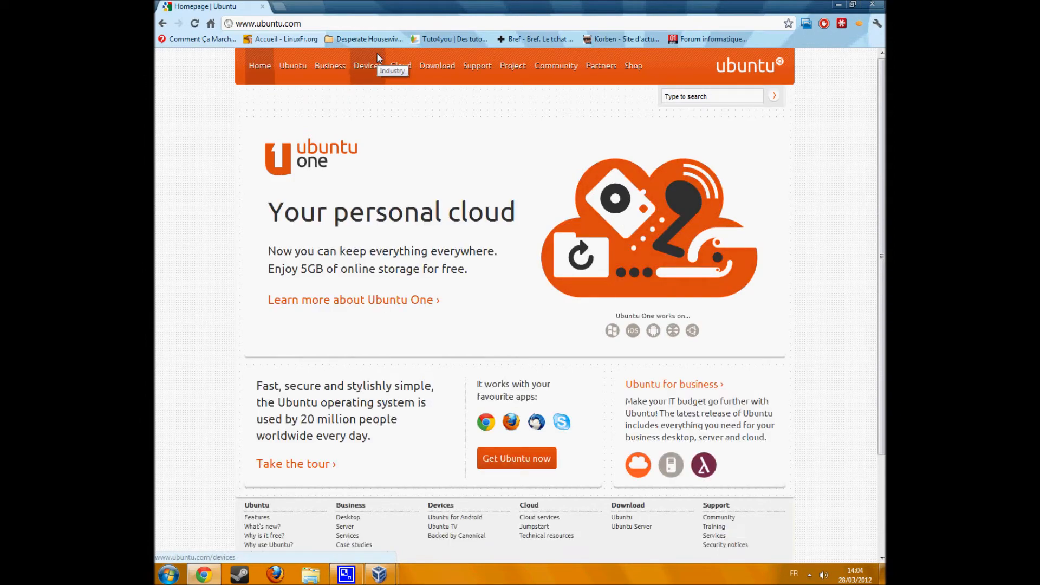
click(441, 87)
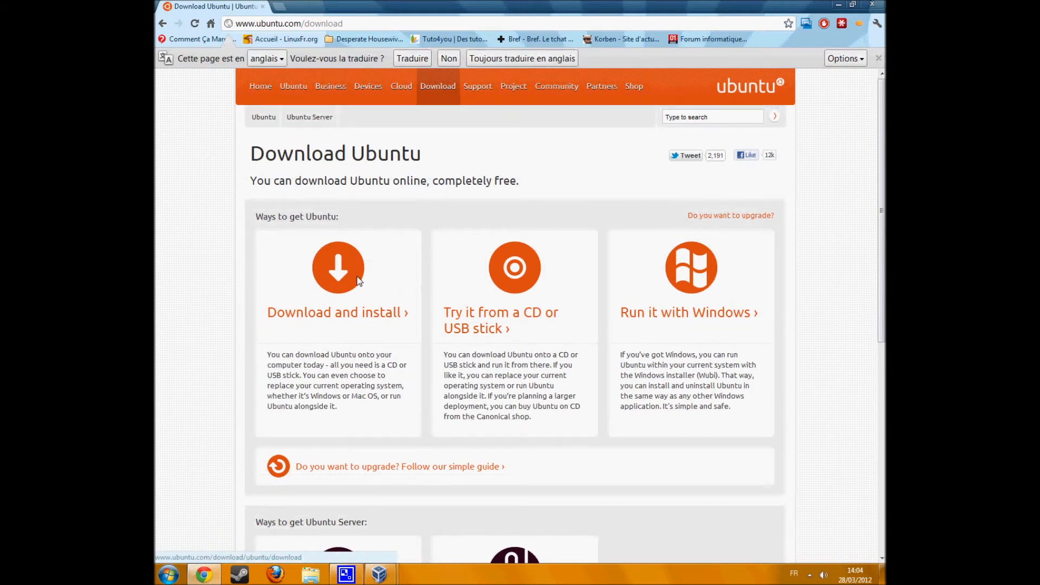
scroll(357, 280, down, 2)
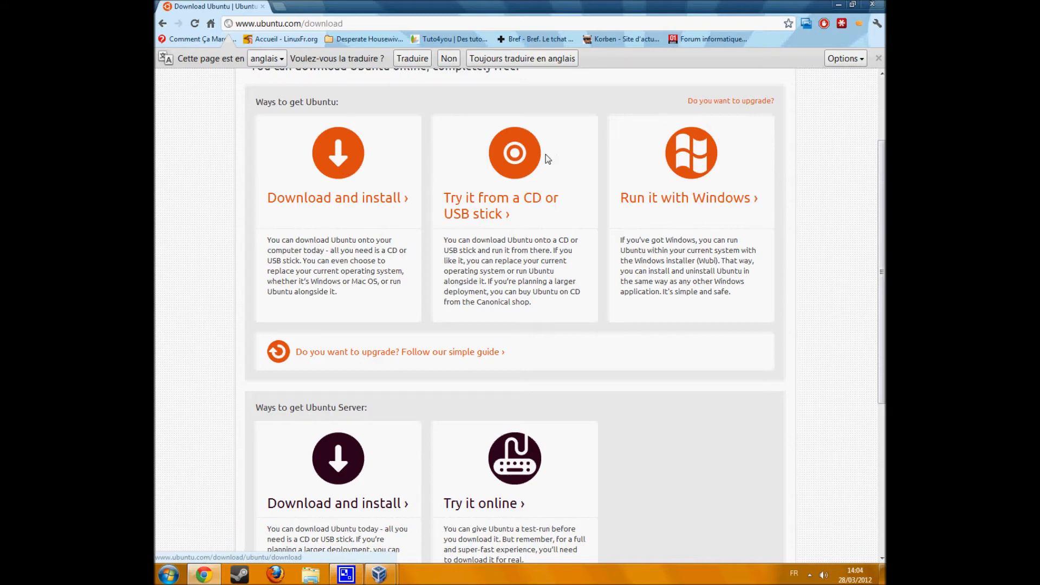
click(517, 151)
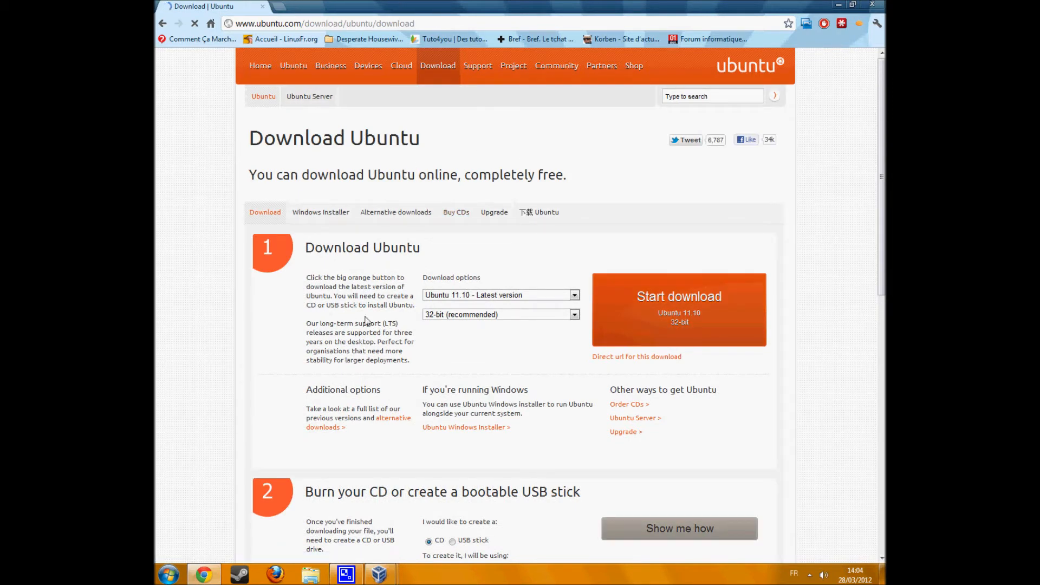
Start downloading Ubuntu 11.10 - Latest version in 32-bit (recommended), and cancel the ISO download
click(525, 295)
click(517, 315)
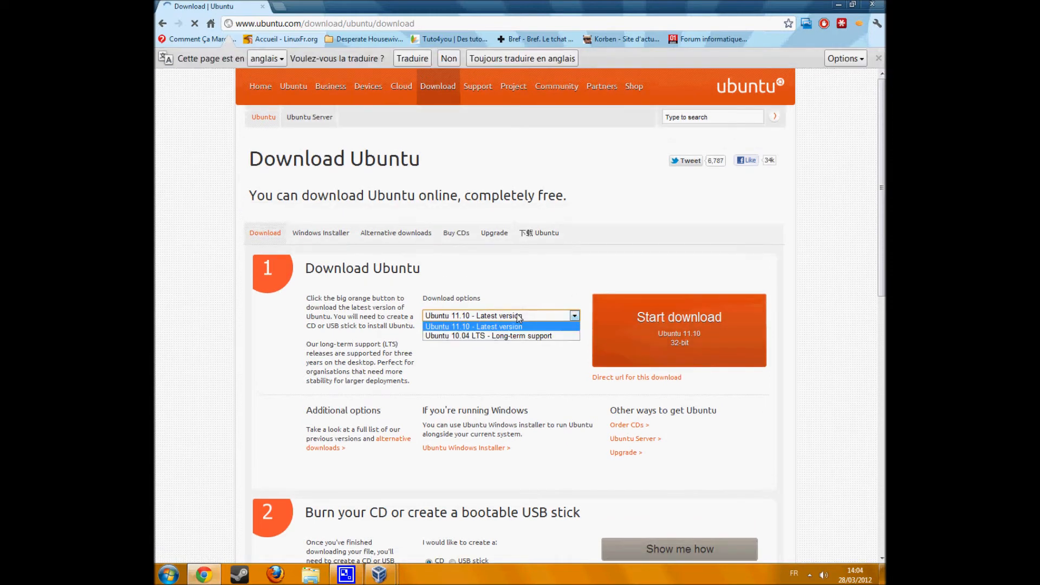
click(479, 326)
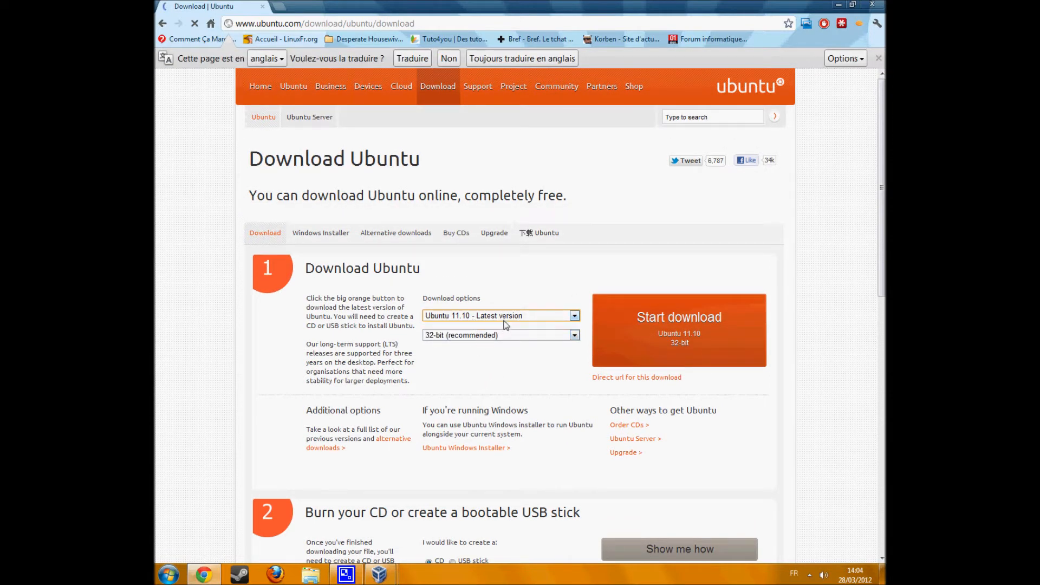
click(511, 338)
click(508, 347)
click(743, 328)
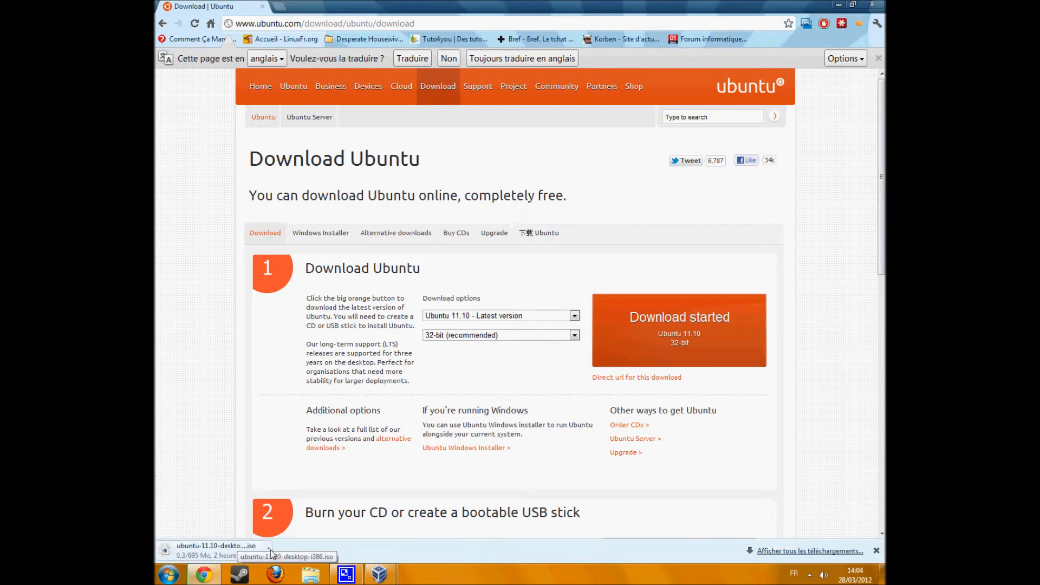
right_click(269, 551)
click(284, 532)
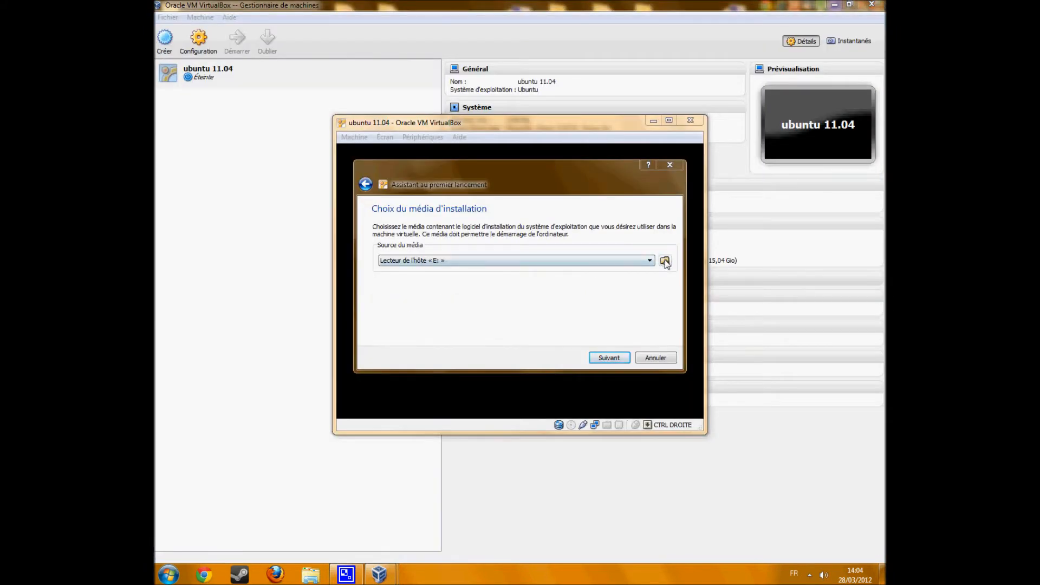
Select the ubuntu 11.04 ISO in fichiers > OS > Ubuntu as the installation media and boot the virtual machine from it
click(664, 261)
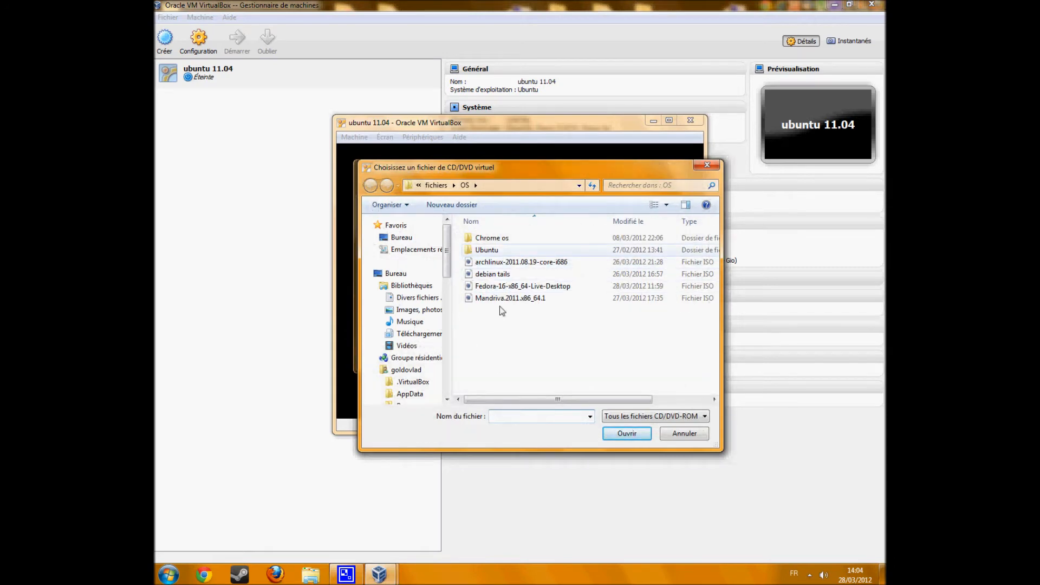
click(706, 164)
click(664, 262)
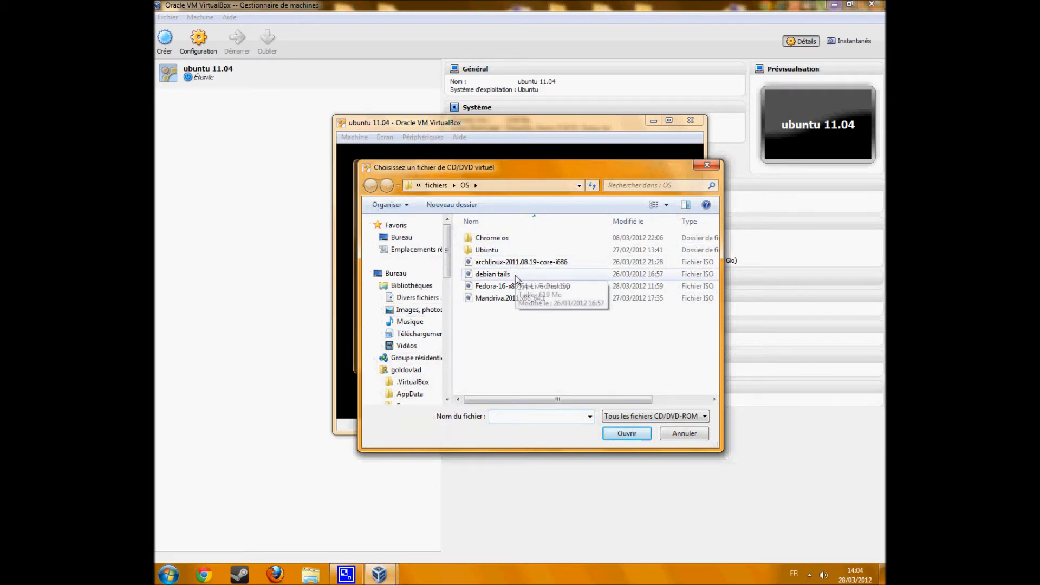
double_click(509, 249)
click(511, 239)
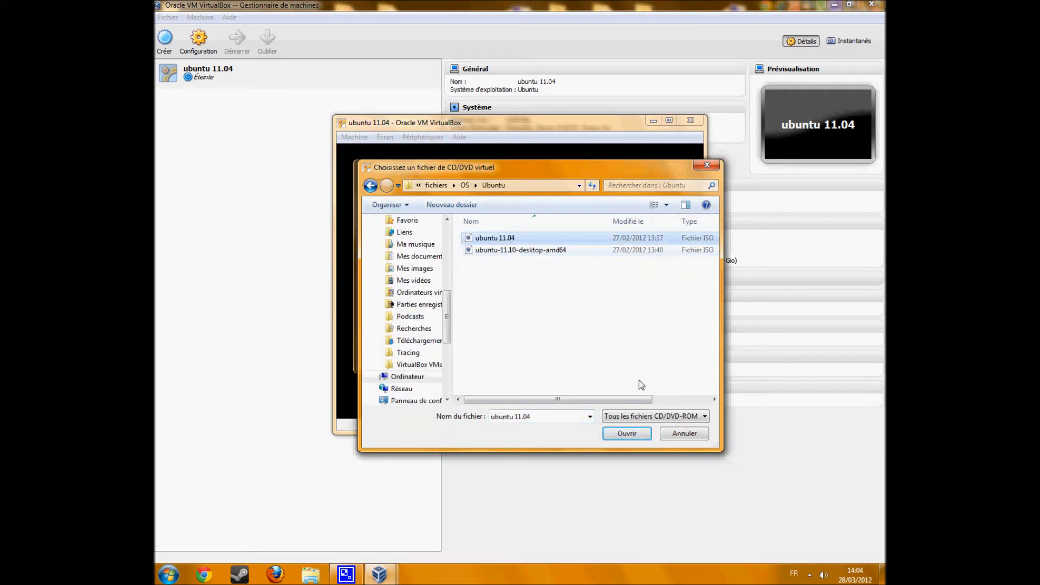
click(629, 435)
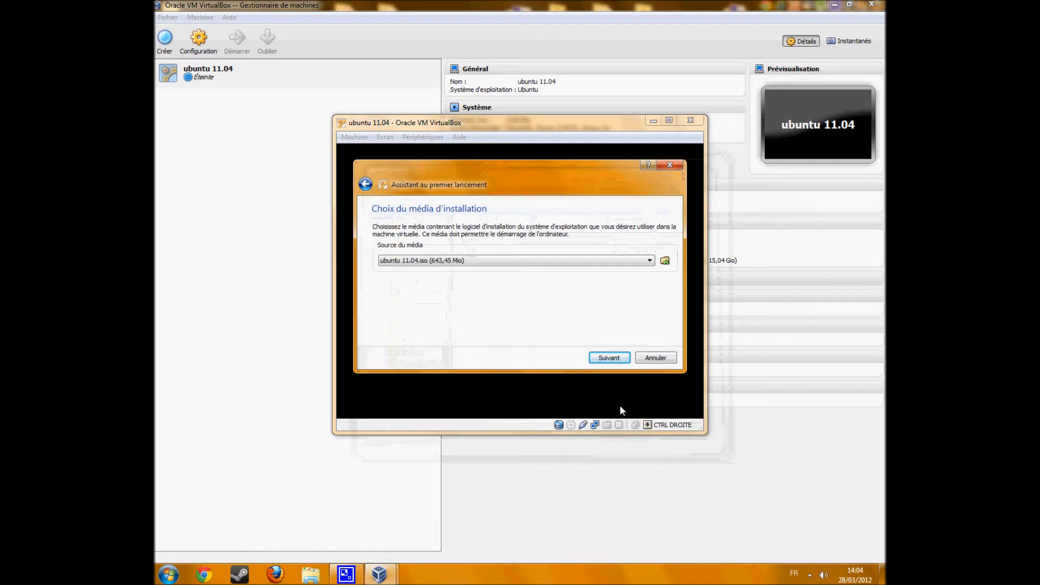
click(609, 358)
click(618, 362)
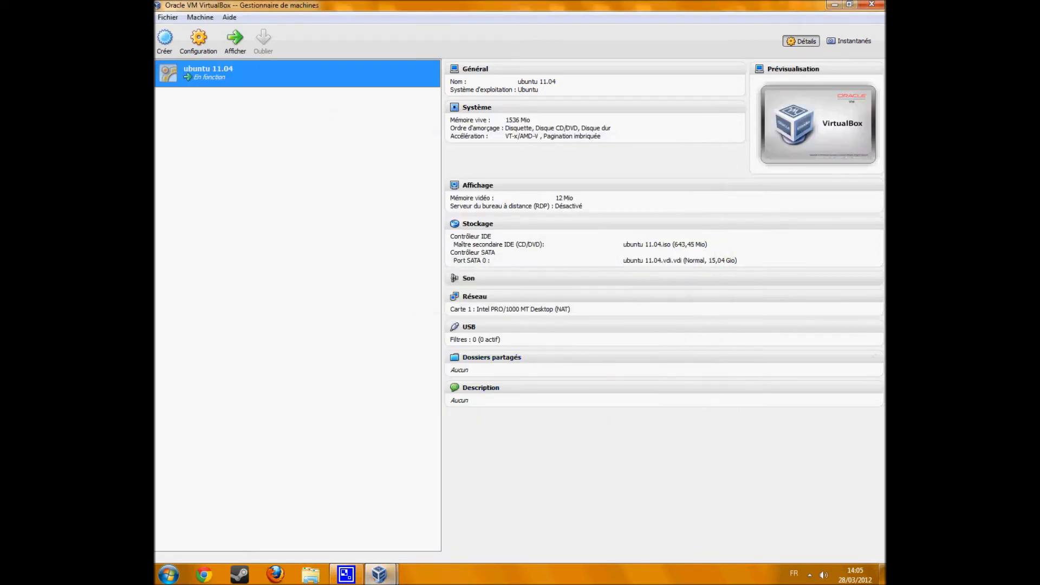
Bring the running ubuntu 11.04 window forward and dismiss the colour mode message, setting it not to show again
mouse_move(379, 573)
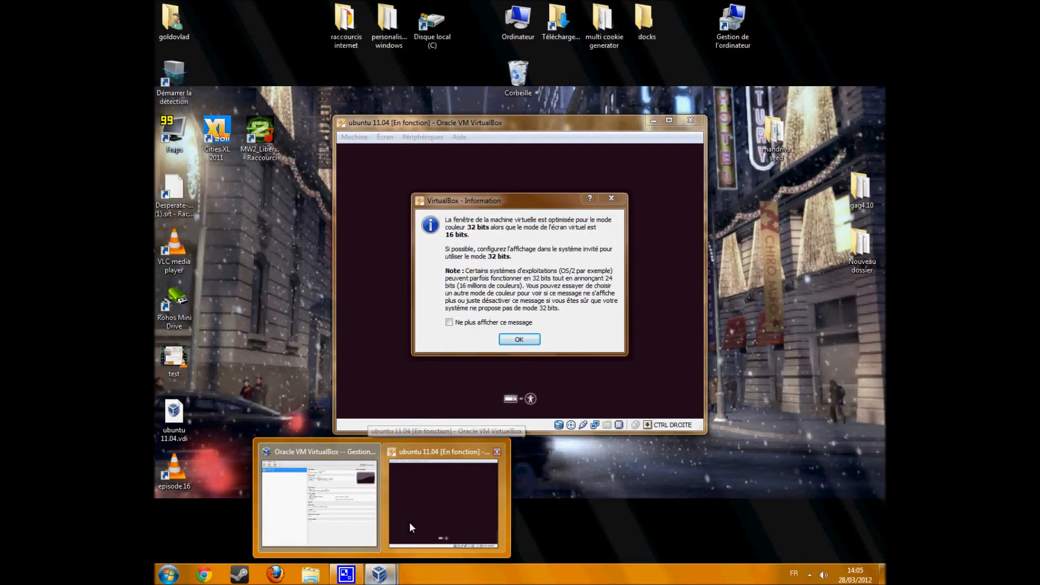
click(410, 524)
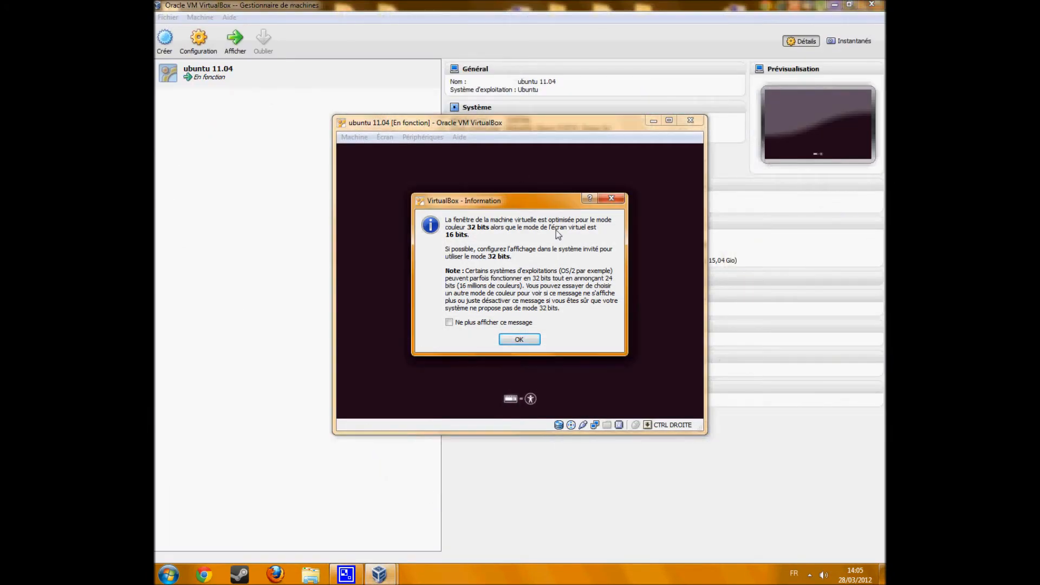
click(500, 322)
click(518, 339)
Try displaying the running ubuntu 11.04 virtual machine in full-screen mode and maximized, and return it to its normal window size
click(385, 137)
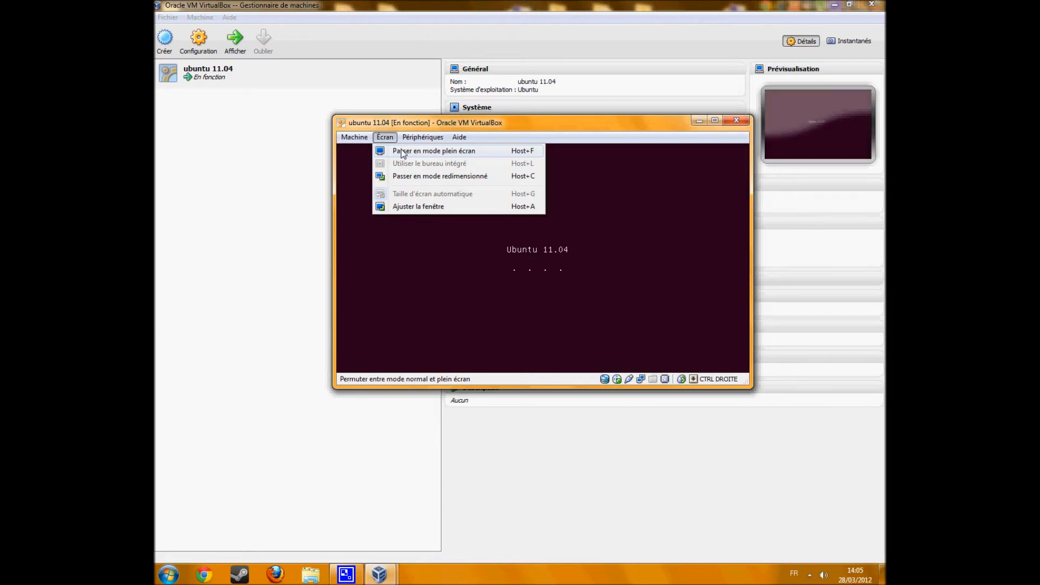
click(402, 151)
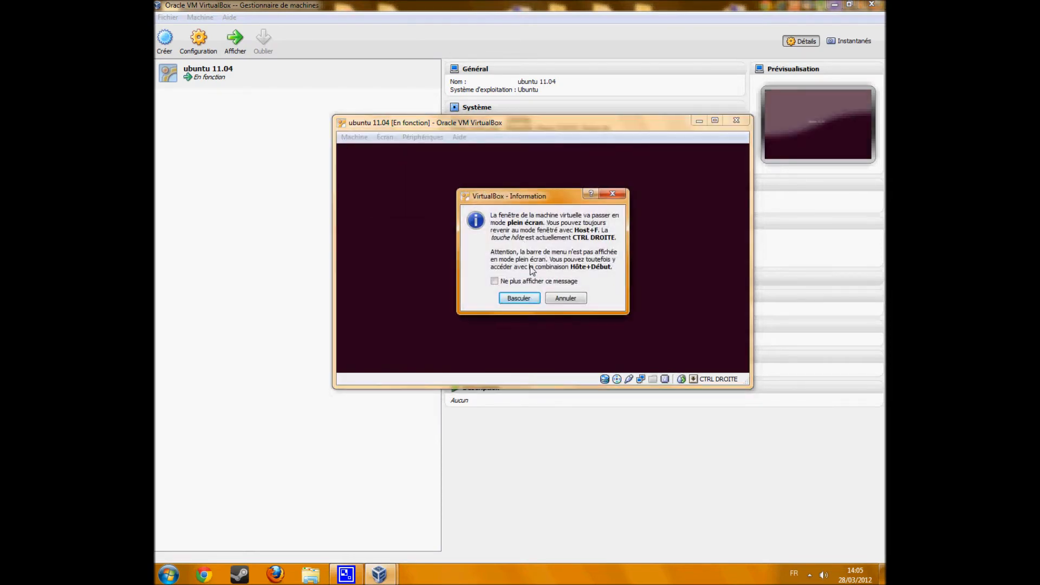
click(518, 298)
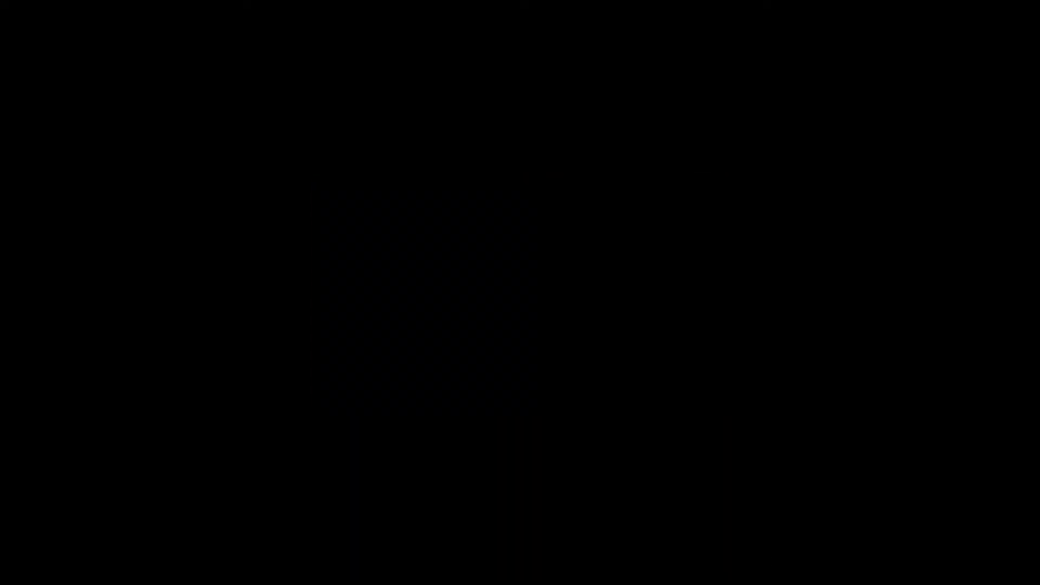
mouse_move(593, 582)
click(618, 579)
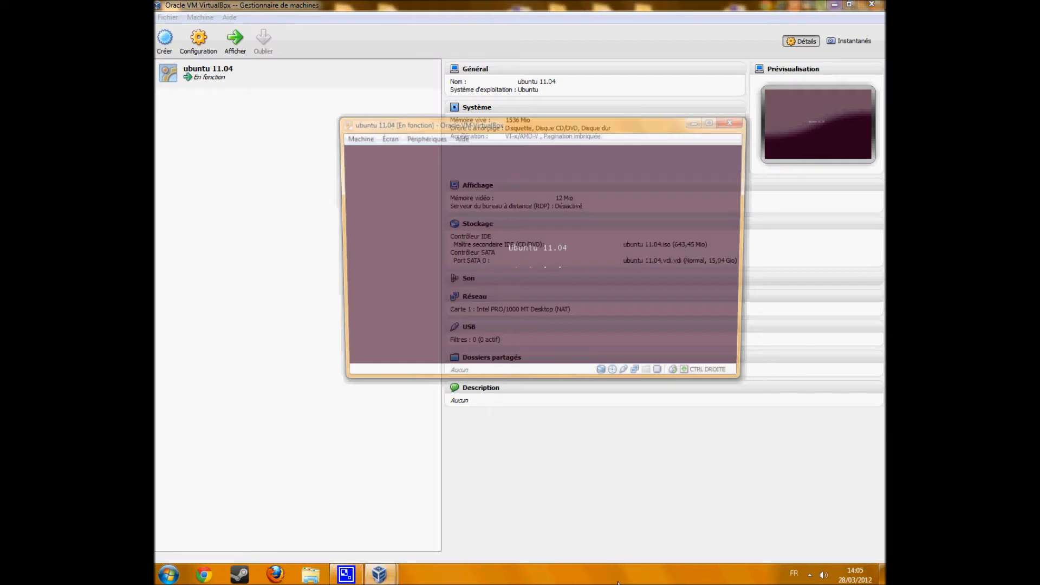
click(717, 119)
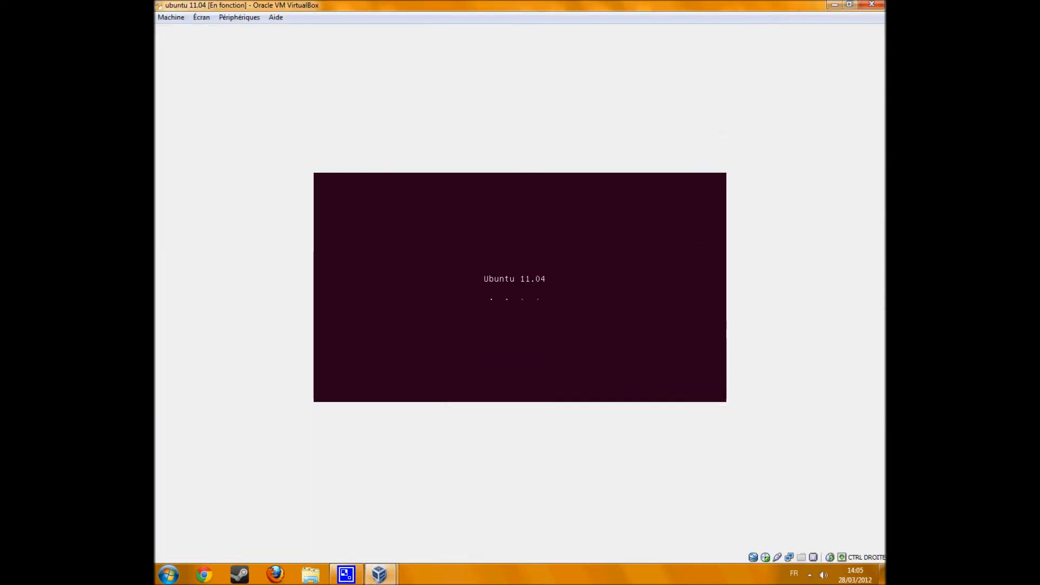
click(850, 5)
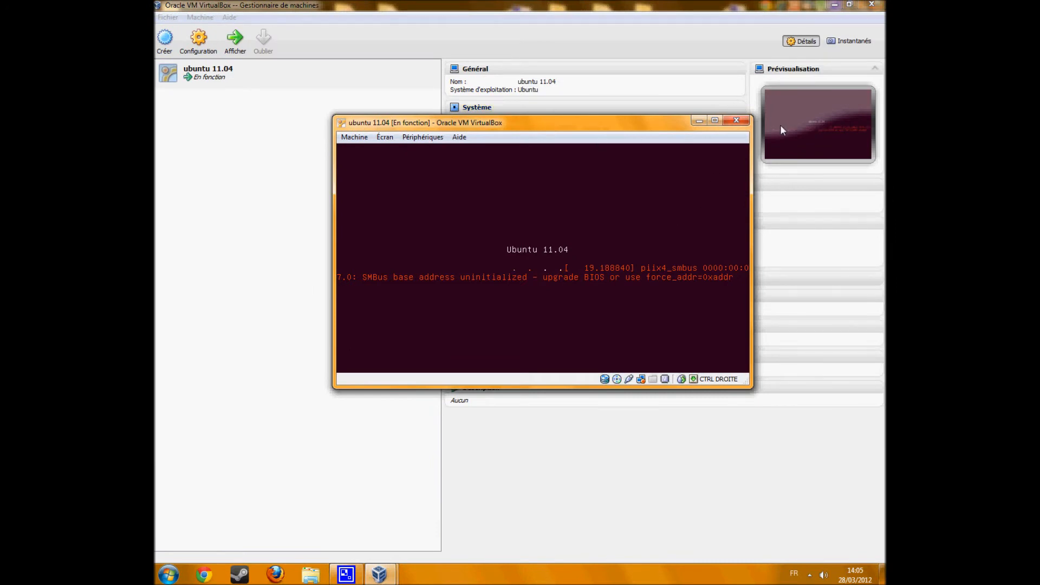
Move the virtual machine window fully into view and start installing Ubuntu in Français from the welcome screen
drag(550, 121, 615, 109)
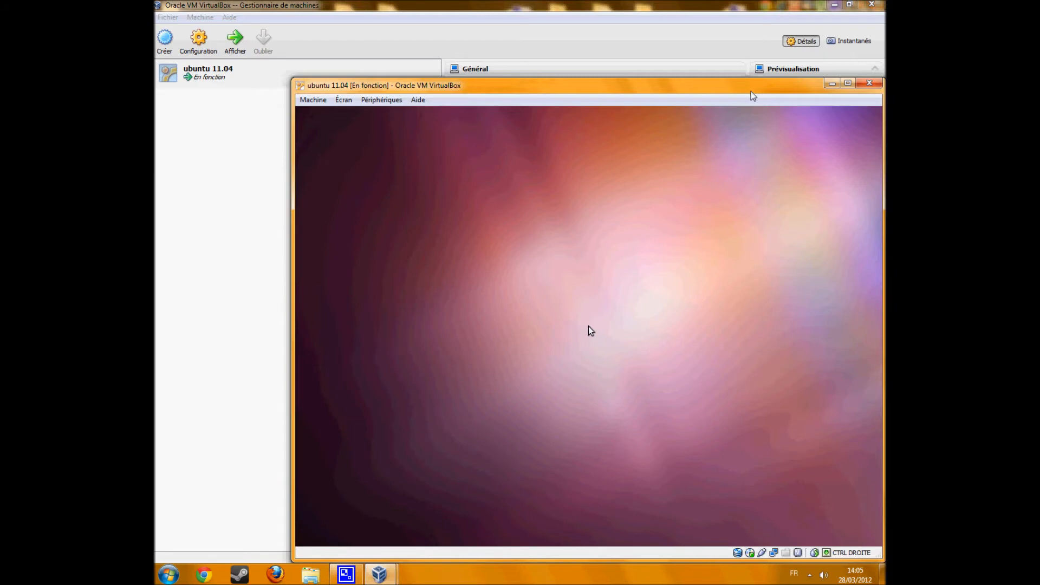
drag(754, 92, 728, 78)
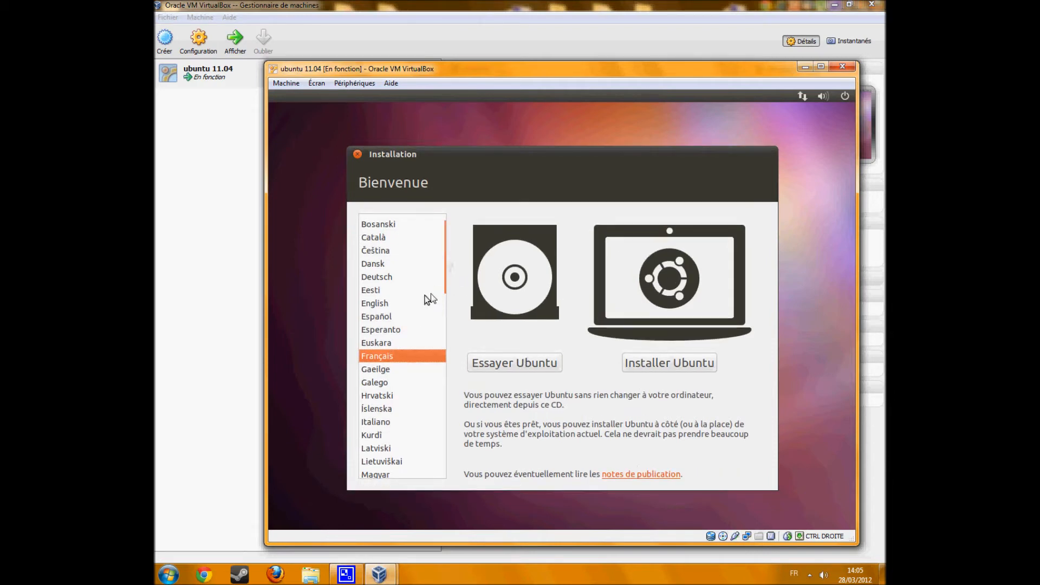
scroll(424, 297, down, 3)
scroll(385, 333, down, 10)
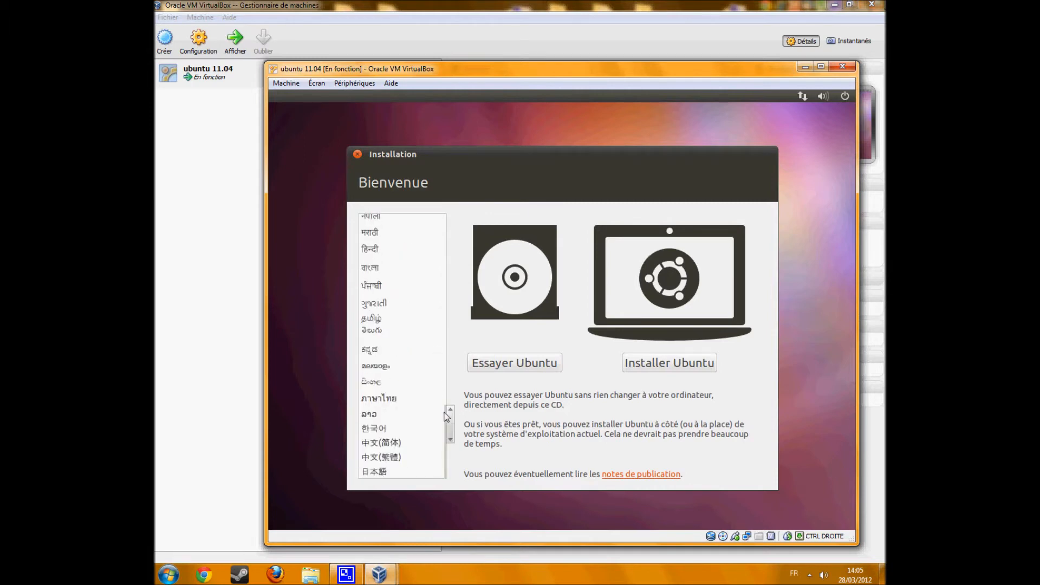
scroll(428, 417, up, 5)
scroll(436, 371, up, 10)
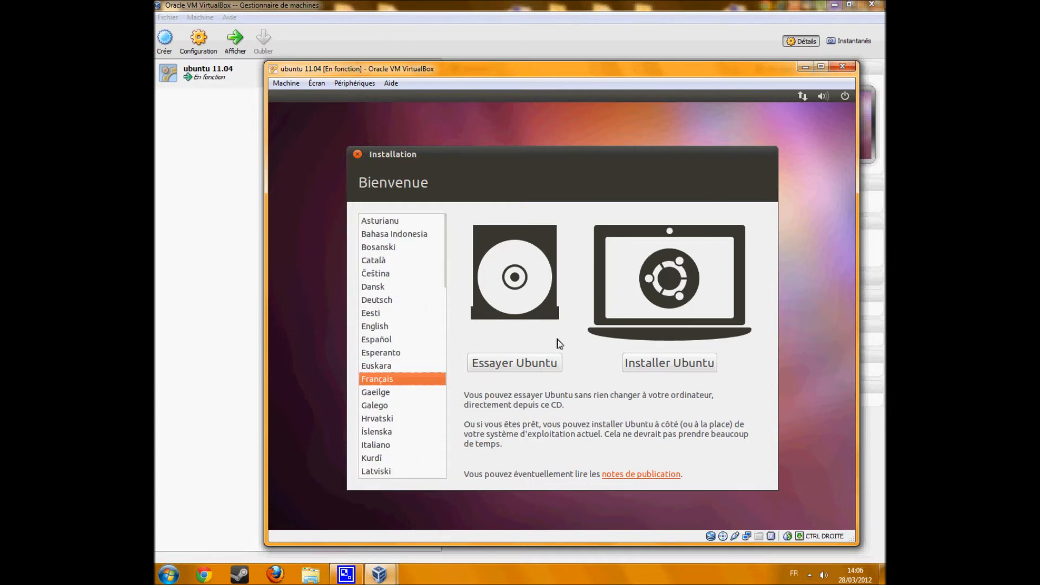
click(657, 367)
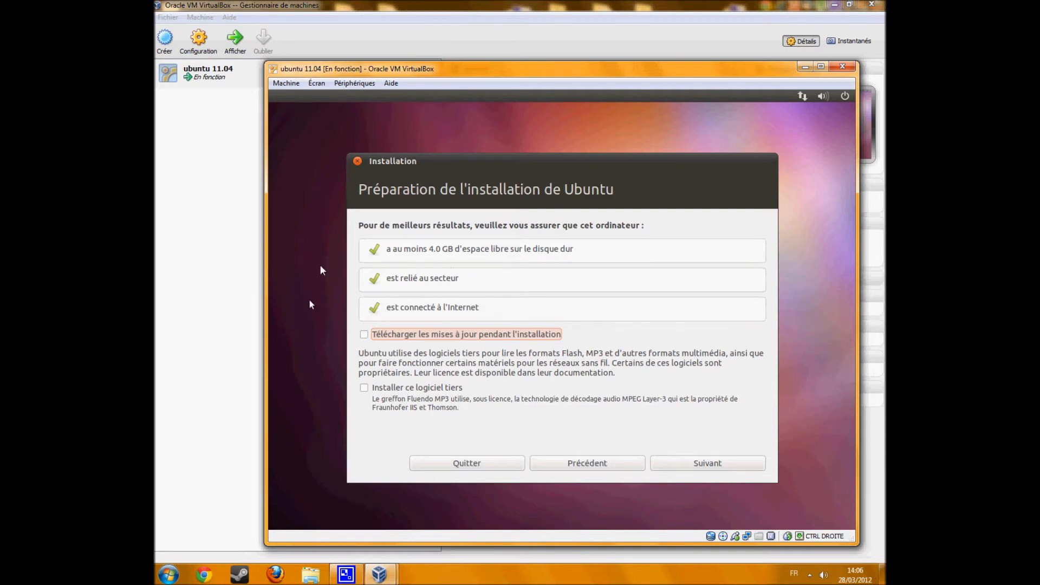
Continue without downloading updates or installing third-party software, and proceed with erasing the disk and installing Ubuntu
click(367, 334)
click(371, 388)
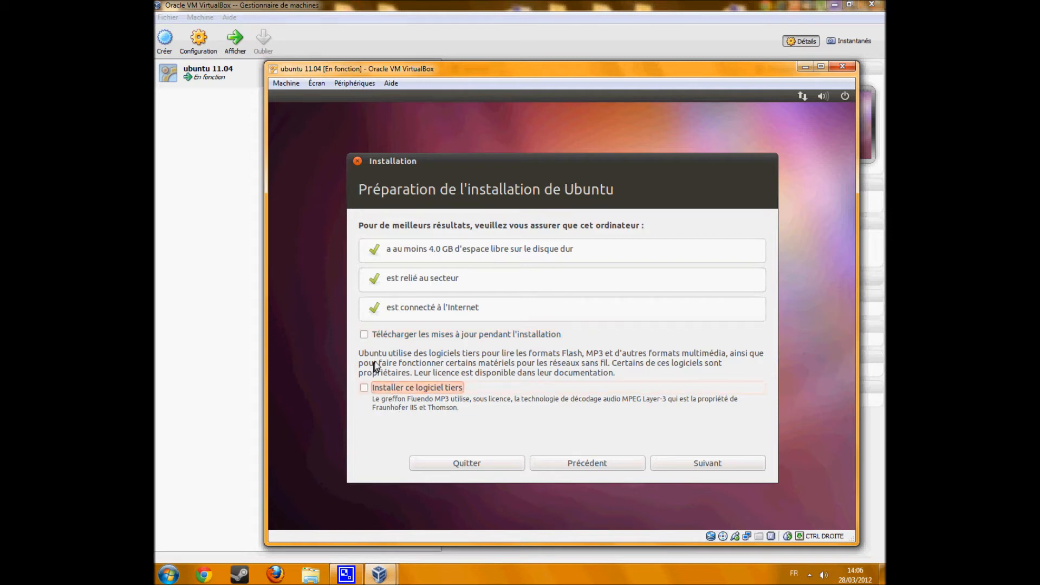
click(702, 467)
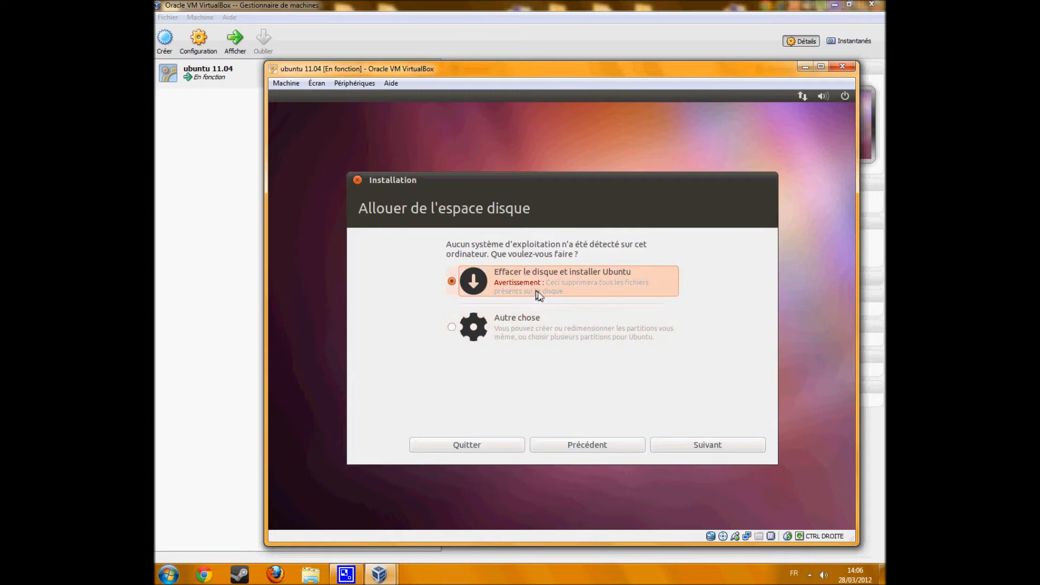
click(735, 449)
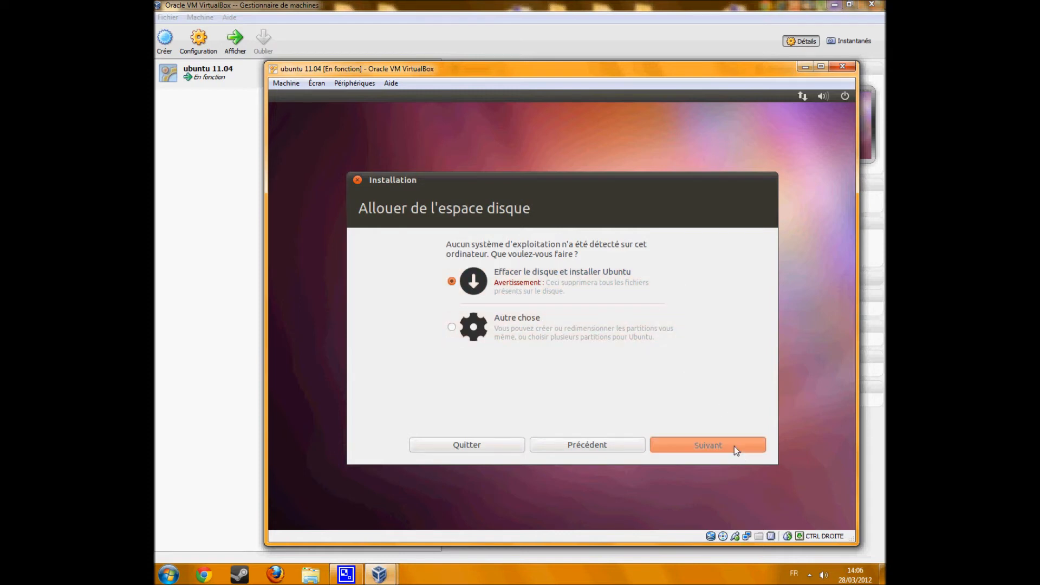
Keep the 16.1 GB ATA VBOX HARDDISK (sda) as the target disk, start the installation, and briefly view its detailed log
click(688, 250)
click(686, 249)
click(686, 249)
click(584, 253)
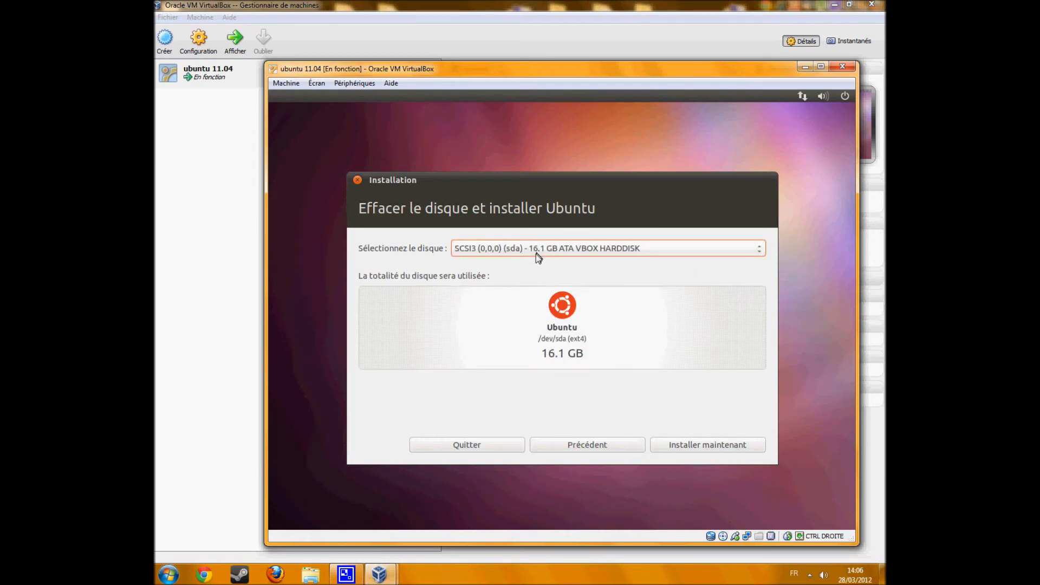
click(544, 255)
click(574, 250)
click(730, 446)
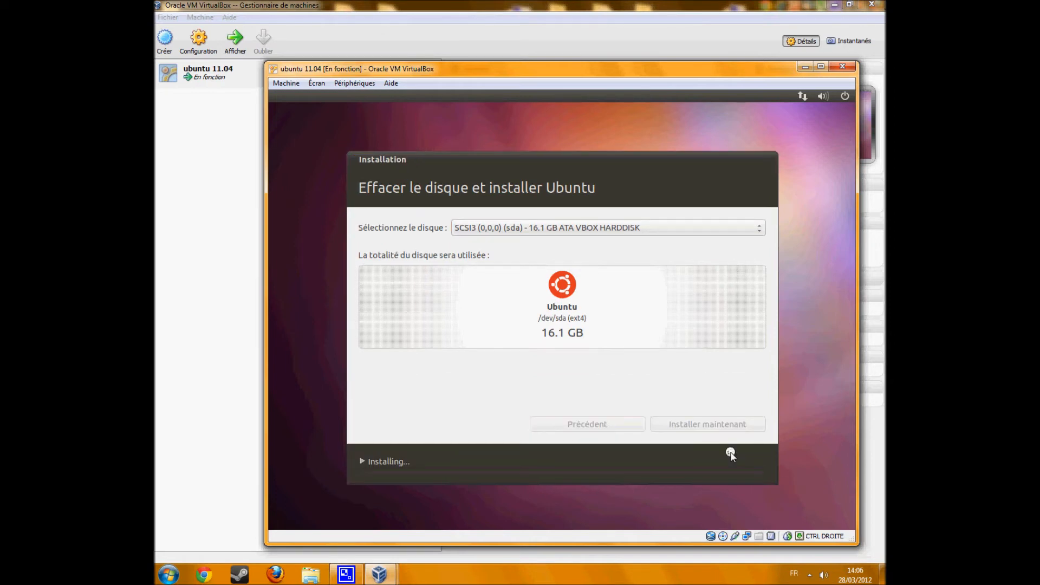
click(364, 461)
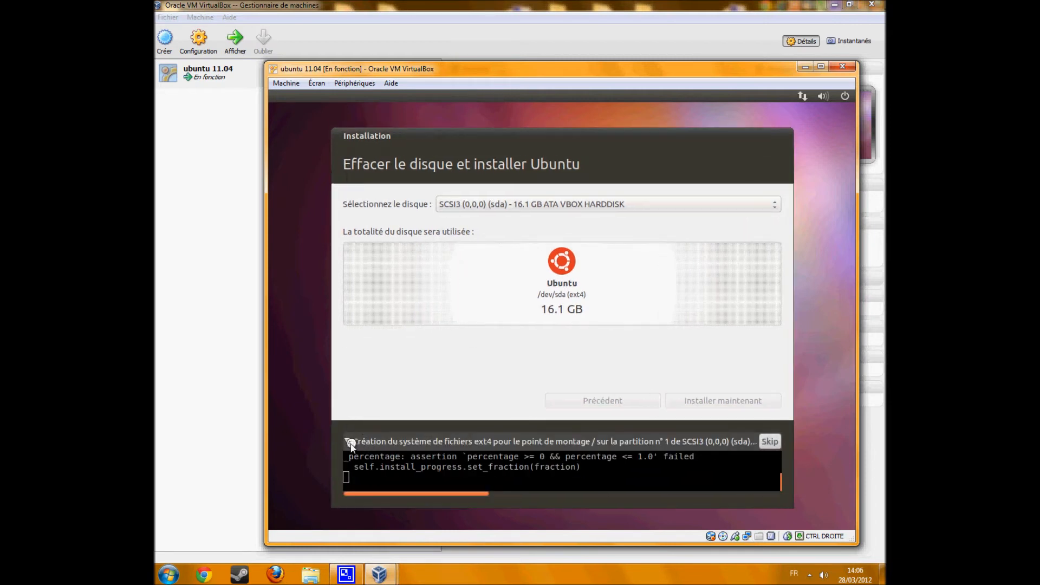
click(346, 441)
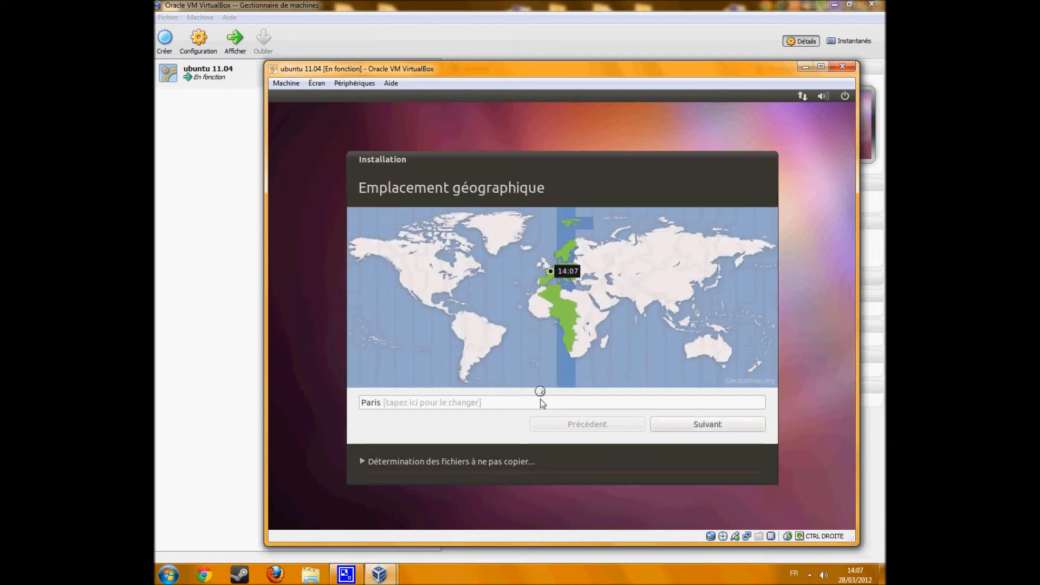
Set the geographic location to Tours (Centre, France) instead of Paris and continue to the keyboard layout
click(455, 402)
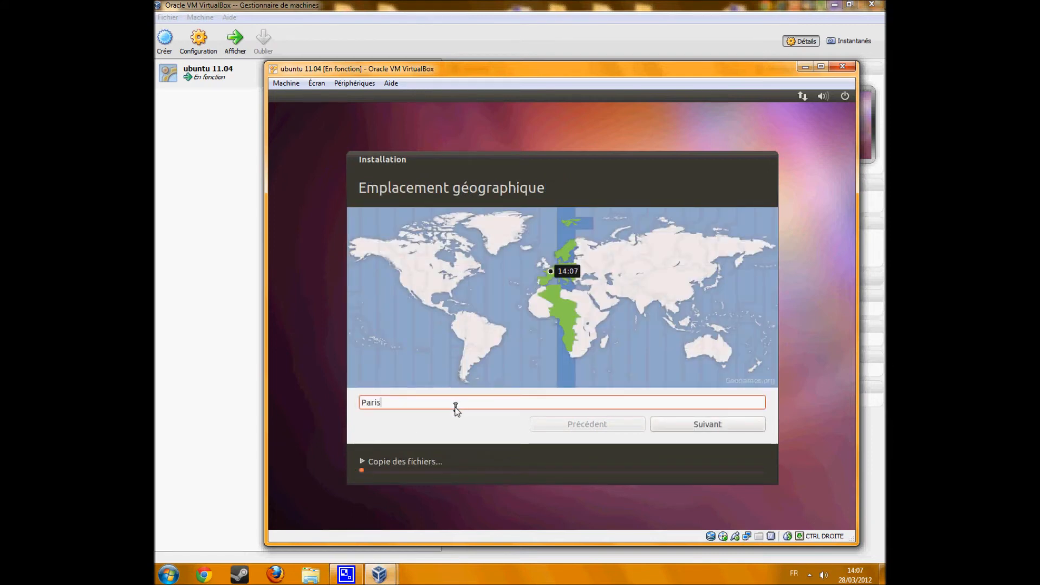
key(BackSpace)
key(BackSpace)
key(BackSpace)
key(BackSpace)
key(BackSpace)
text(T)
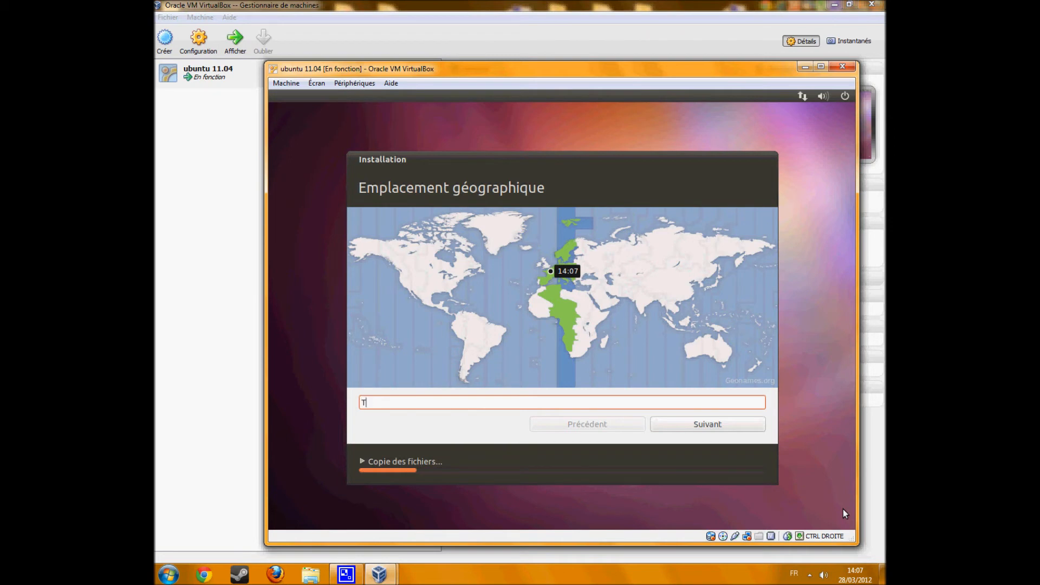
text(ours)
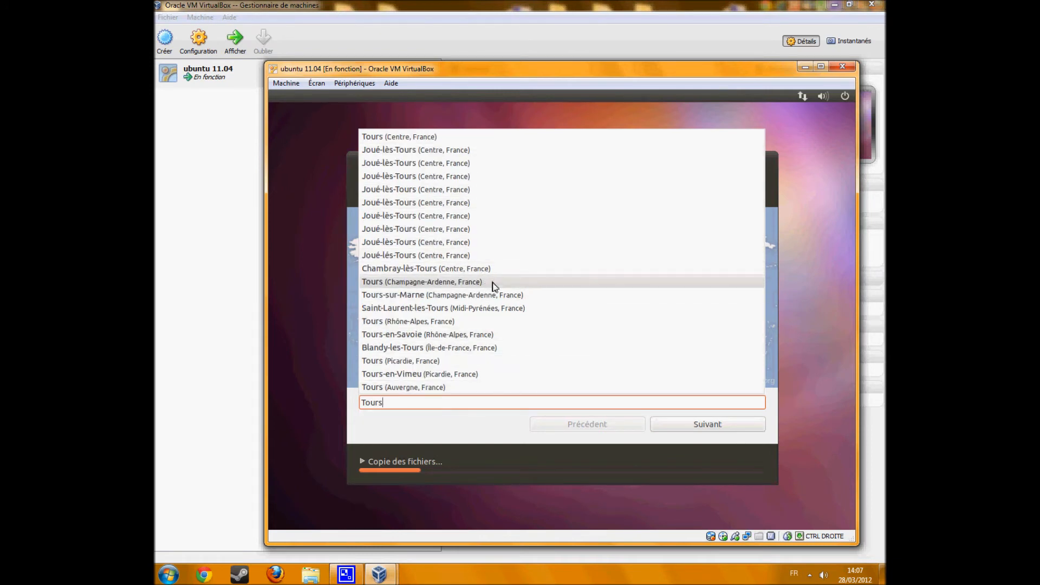
click(480, 141)
click(677, 426)
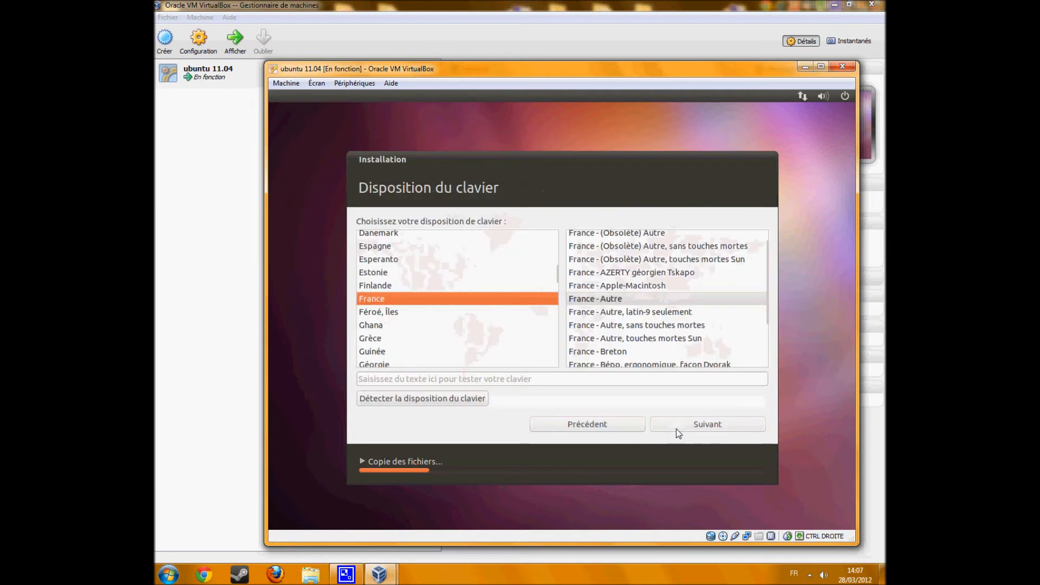
Try several France keyboard variants, including Apple-Macintosh and Autre, touches mortes Sun, and return to France - Autre
click(611, 300)
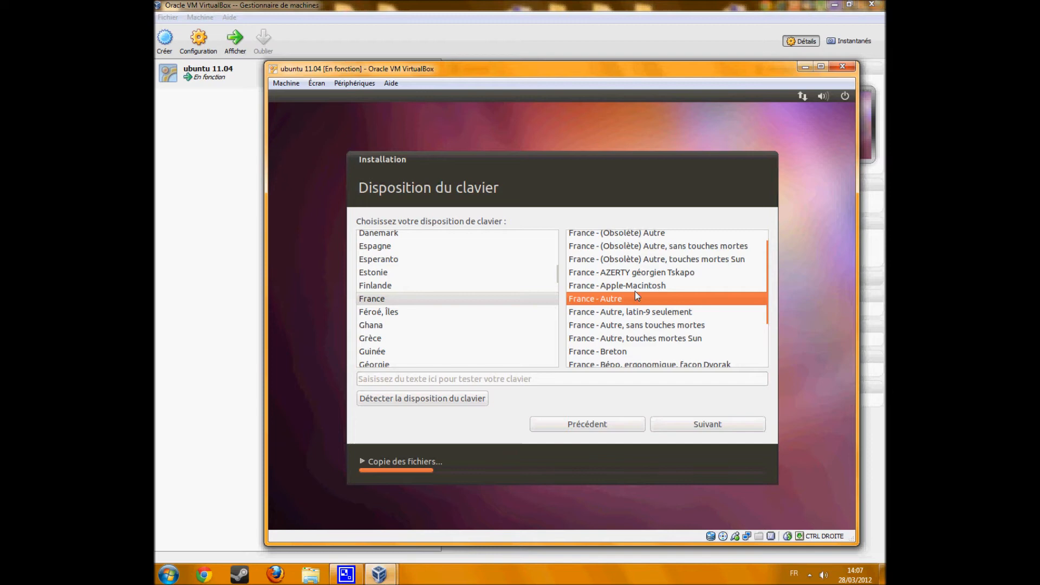
scroll(635, 291, up, 1)
click(660, 303)
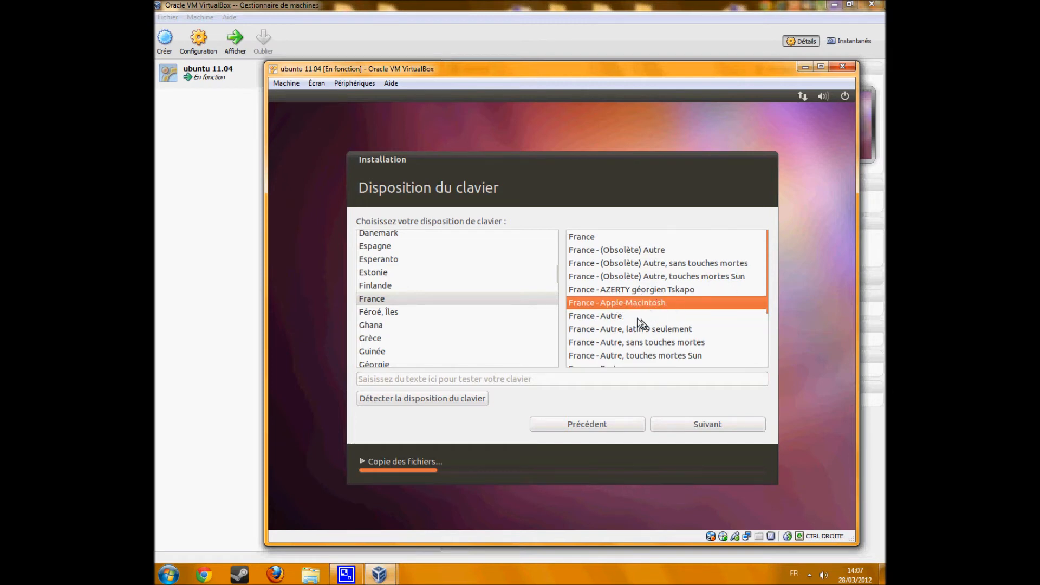
click(672, 316)
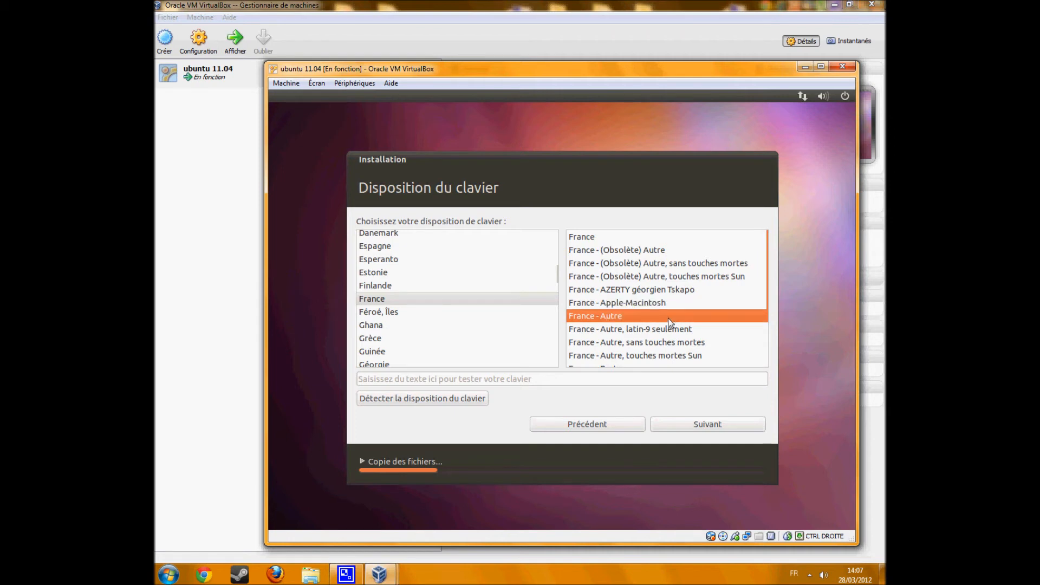
click(700, 329)
click(702, 331)
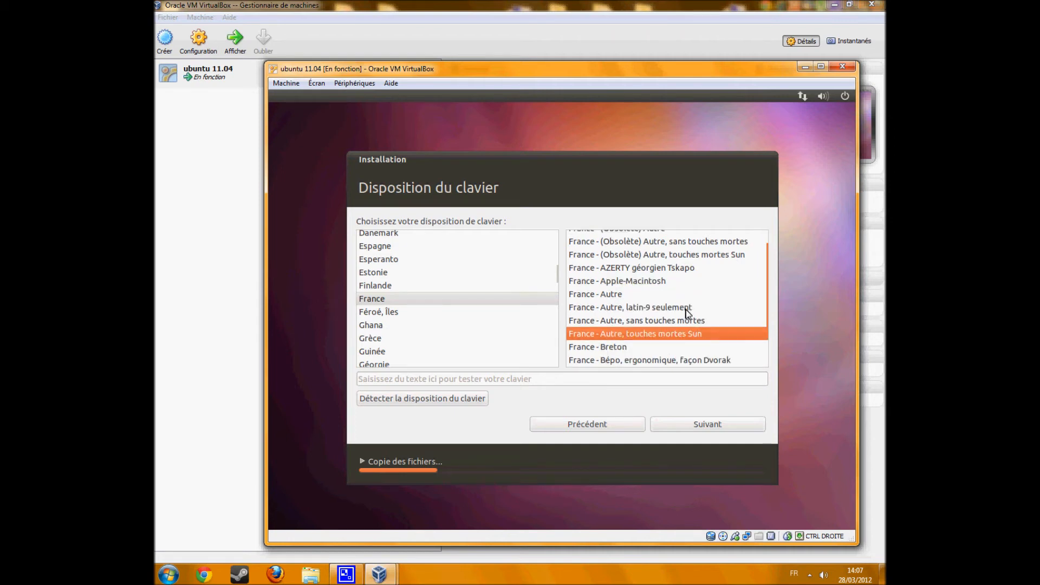
click(688, 295)
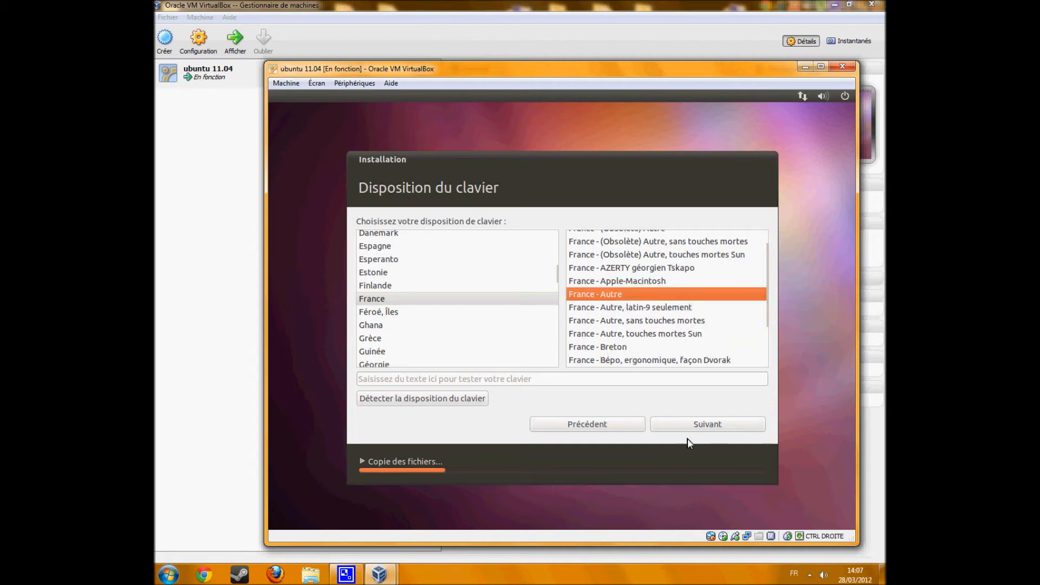
Try automatic keyboard layout detection, answering the key prompts with y and w, and close it at the œ question
click(455, 399)
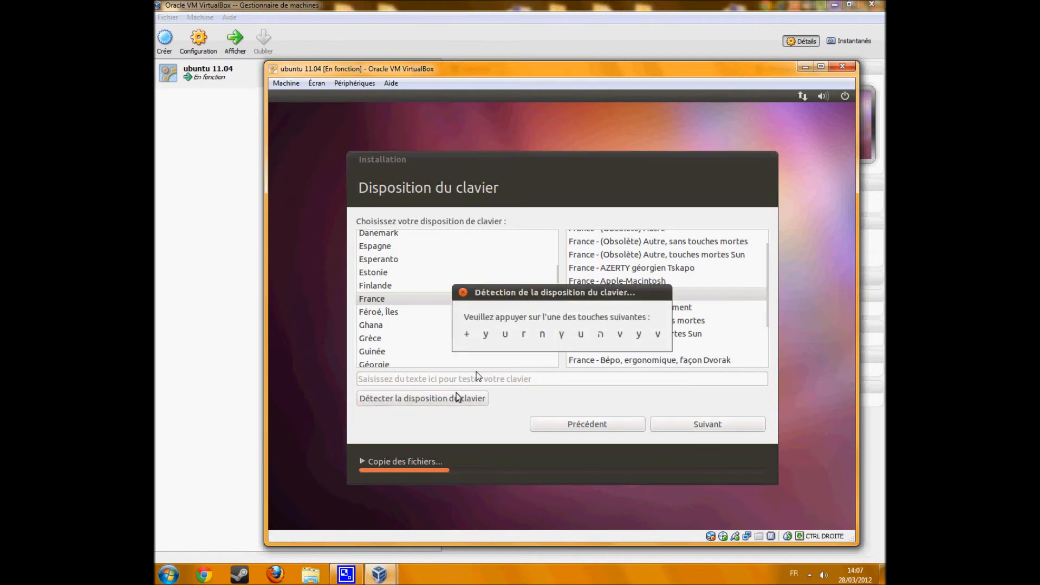
key(y)
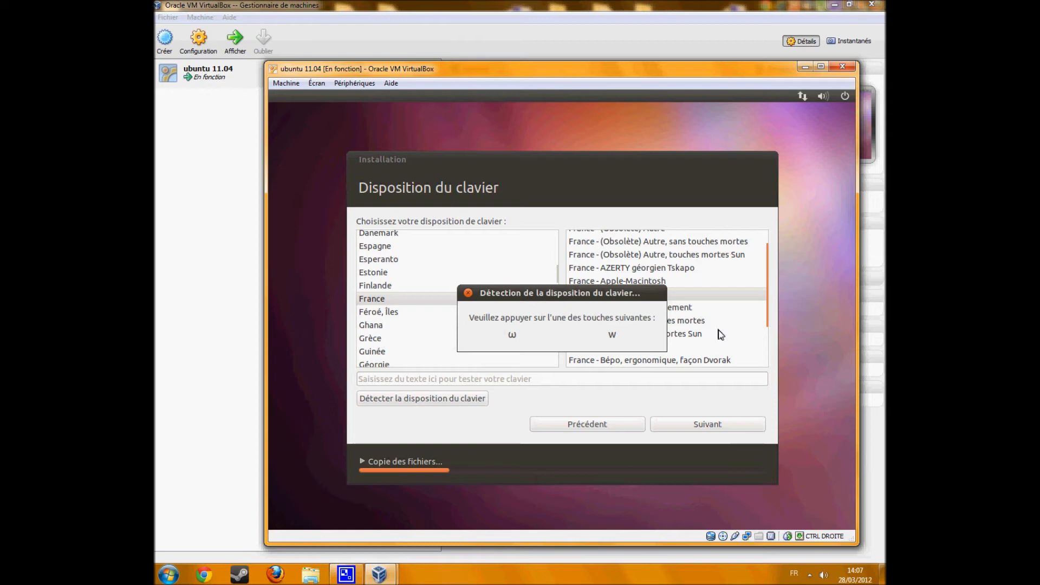
key(w)
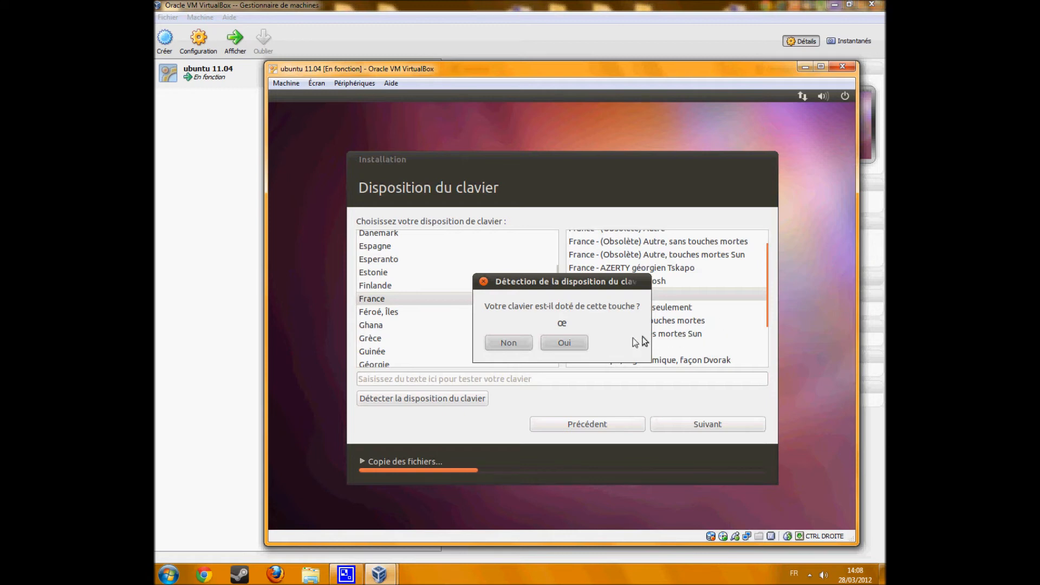
click(525, 344)
click(550, 349)
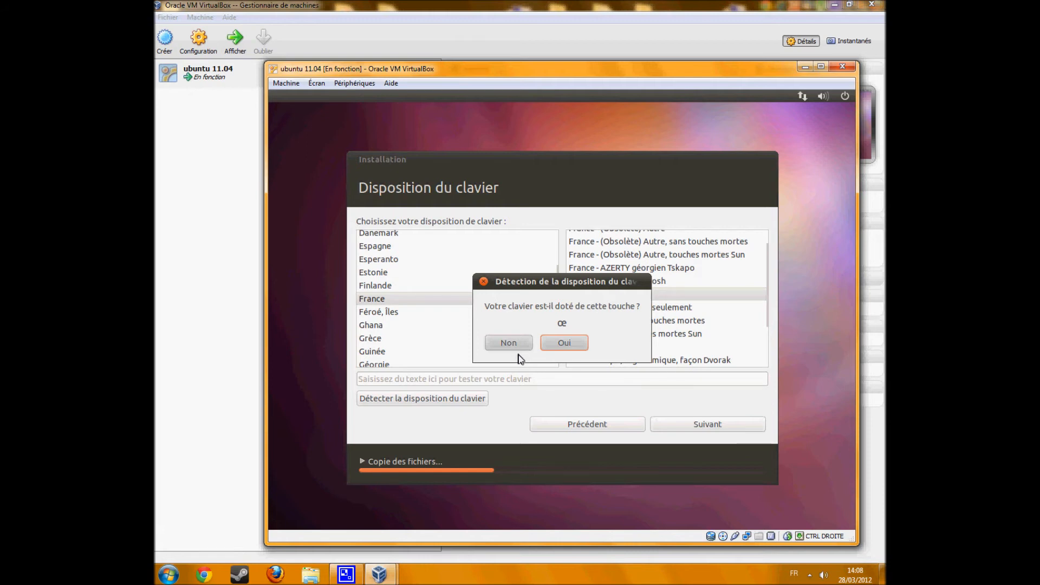
click(483, 281)
click(508, 286)
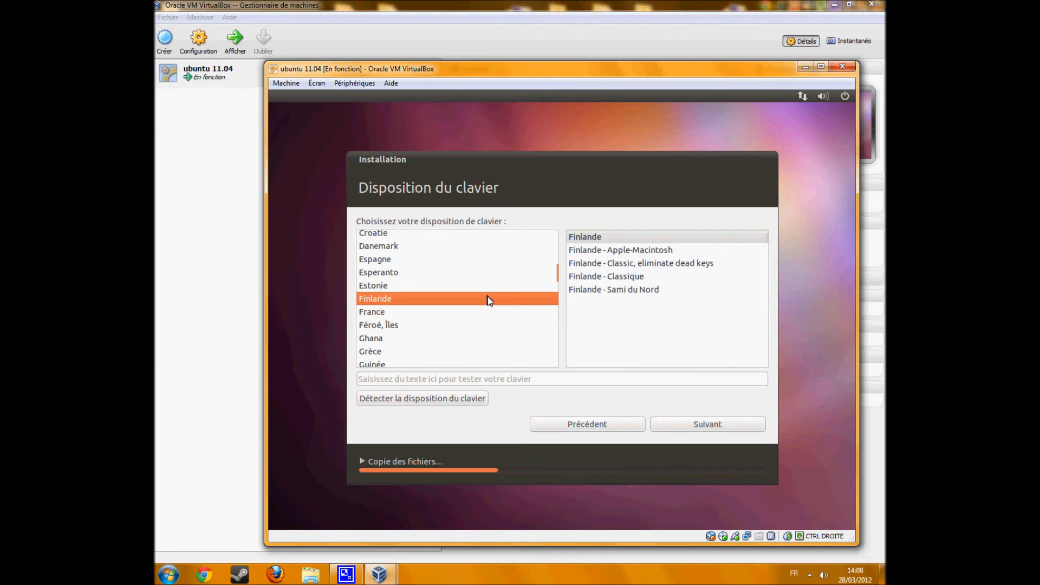
Select France with the France - Autre keyboard layout and continue to the identity page
click(476, 313)
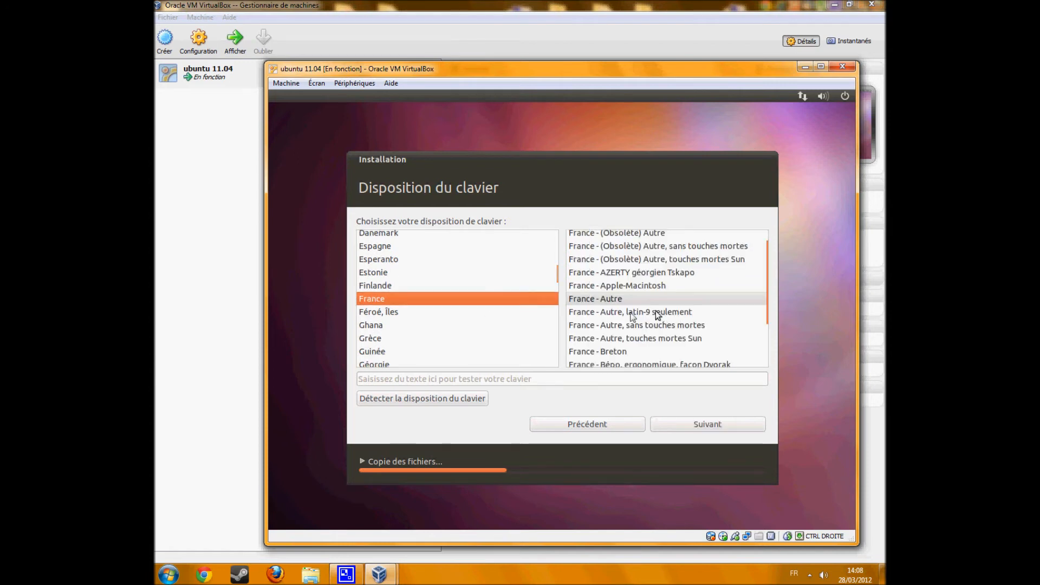
click(612, 299)
click(669, 424)
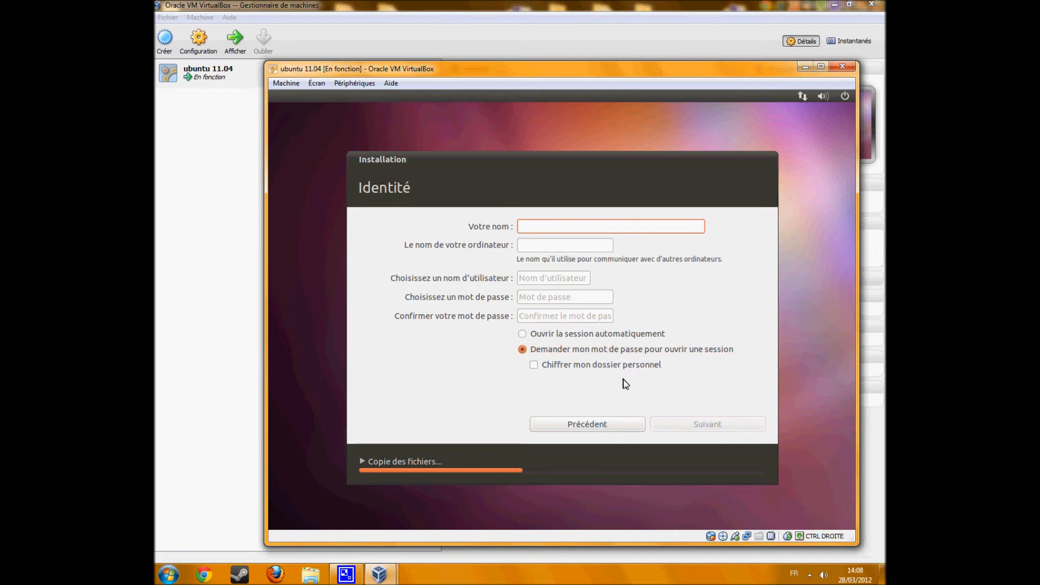
text(v)
key(BackSpace)
text(vLADIM)
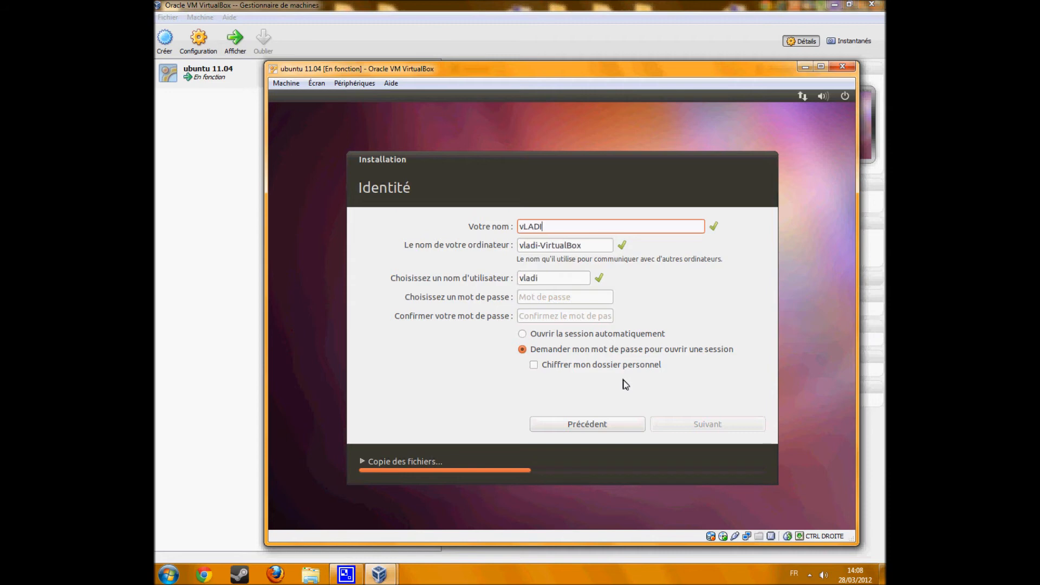
key(BackSpace)
key(BackSpace)
key(BackSpace)
key(BackSpace)
key(BackSpace)
key(BackSpace)
Fill in the user's name on the identity page, keeping the suggested computer name and username
text(Vadimir)
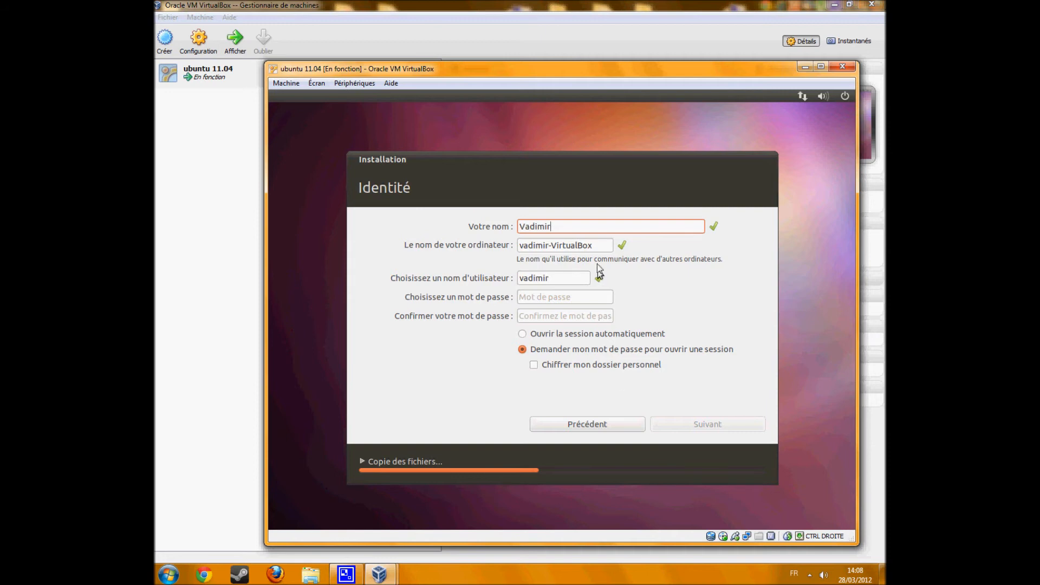
drag(602, 247, 560, 250)
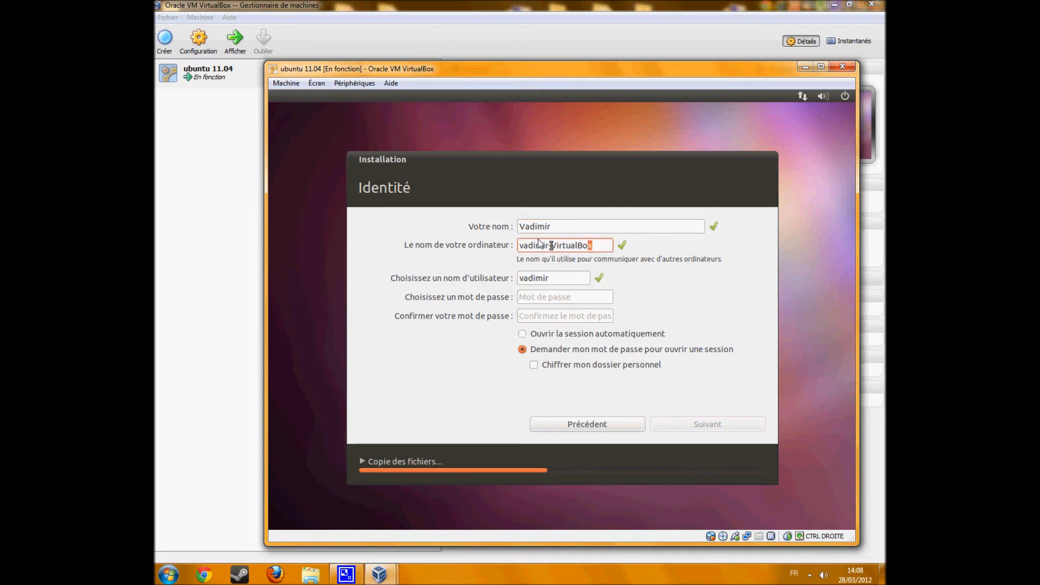
click(524, 228)
text(l)
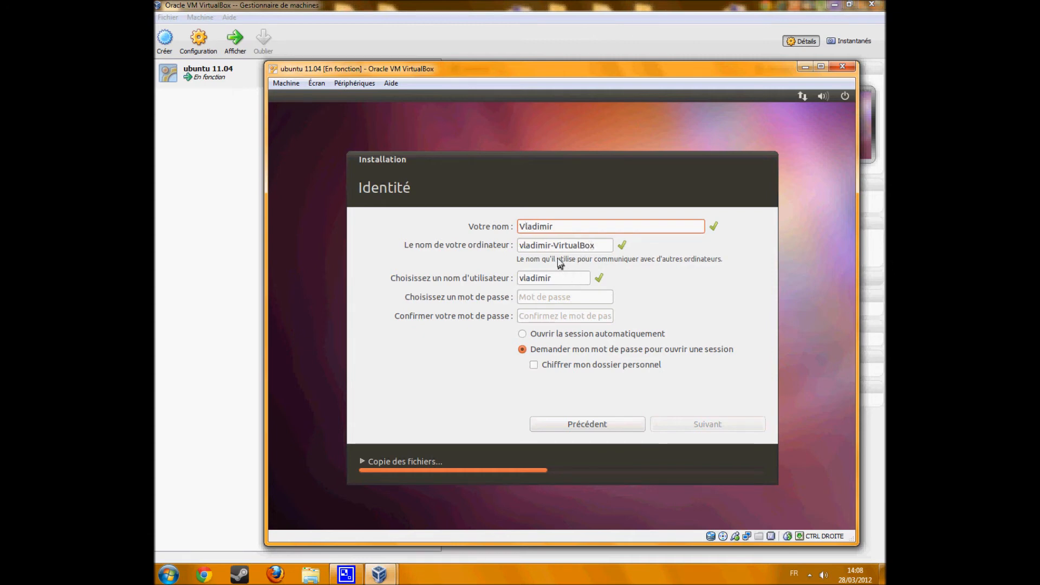
click(569, 247)
click(609, 247)
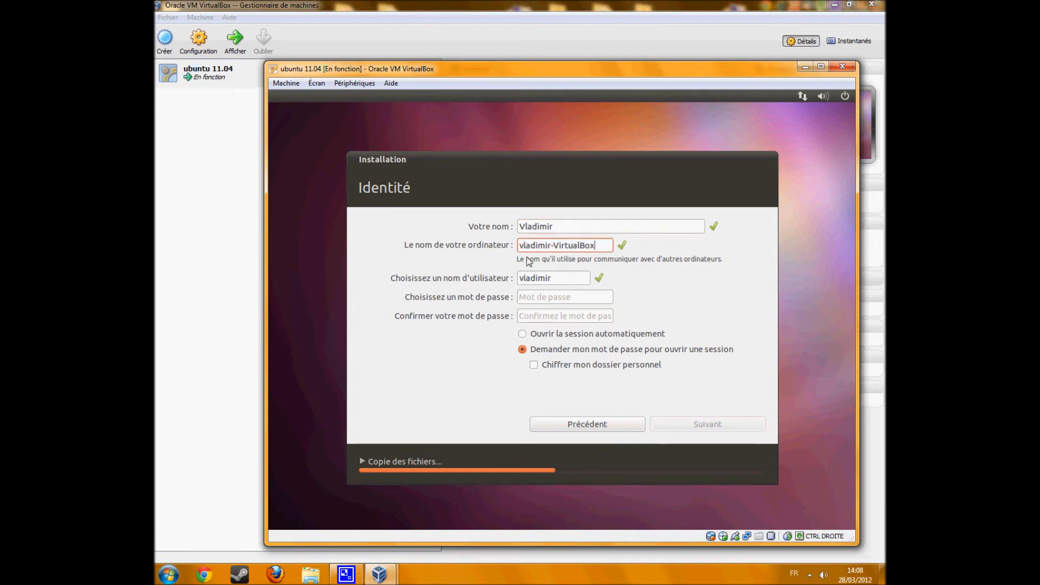
drag(513, 252, 446, 250)
click(580, 276)
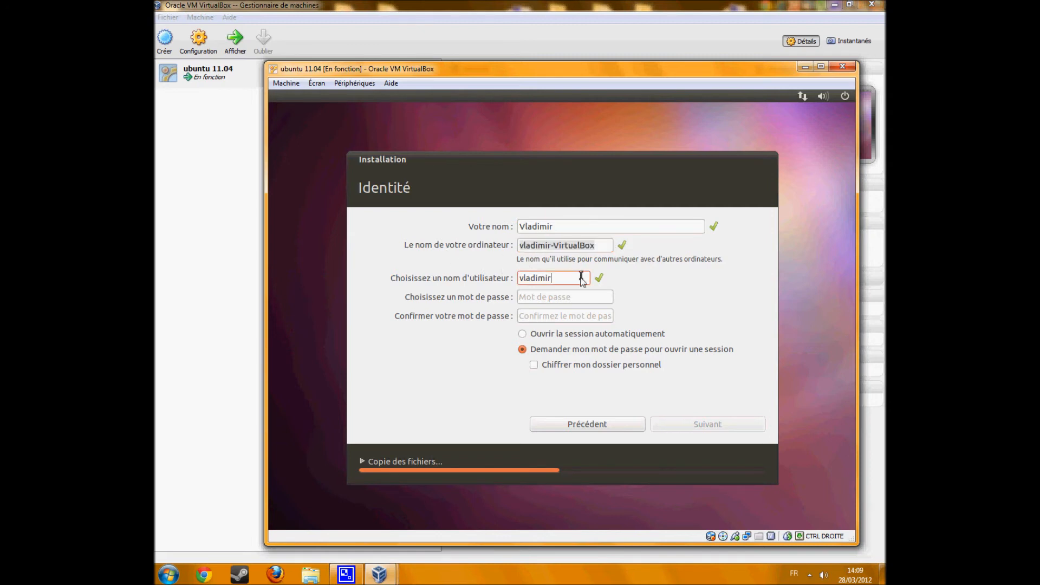
Enter and confirm the account password, choose to open the session automatically, and continue the installation
click(579, 296)
text(a)
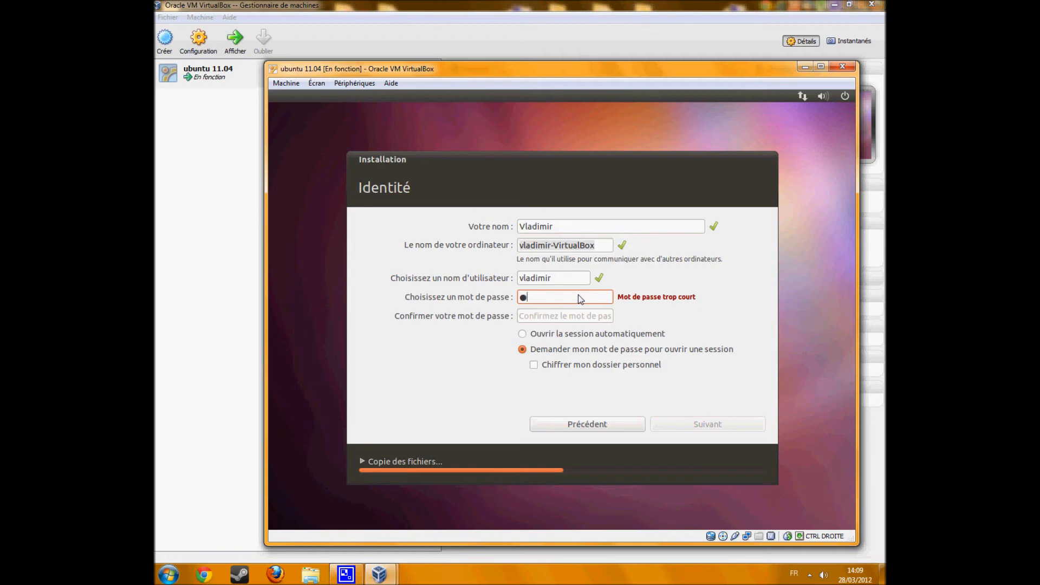
text(aaaaa)
click(553, 316)
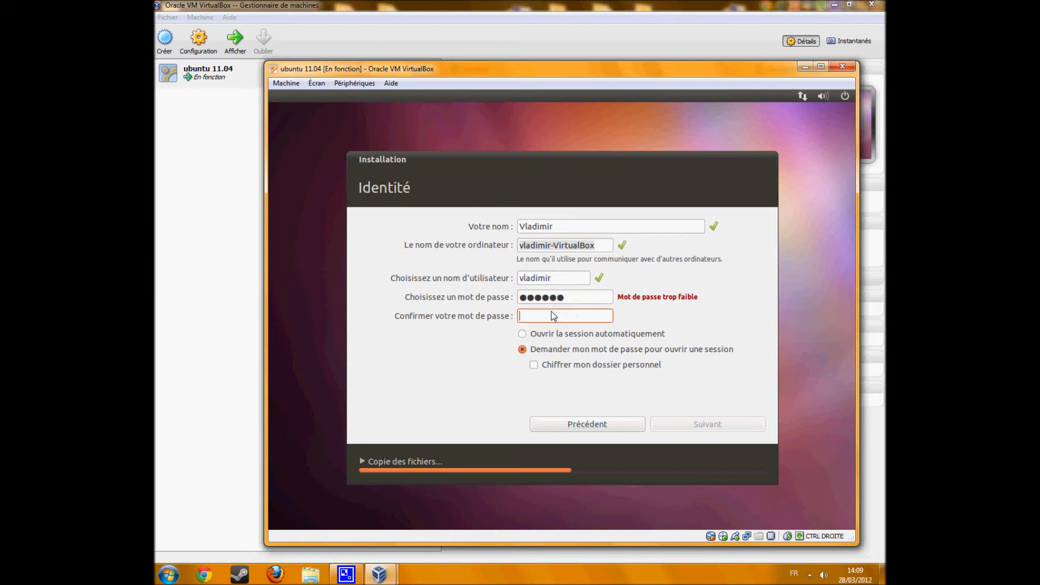
text(aaaaaa)
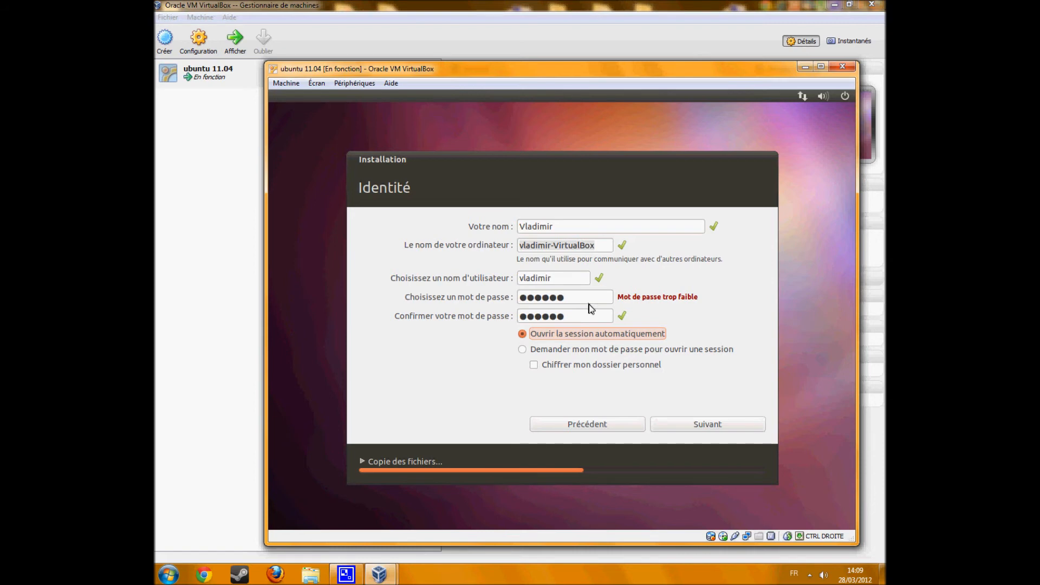
click(712, 425)
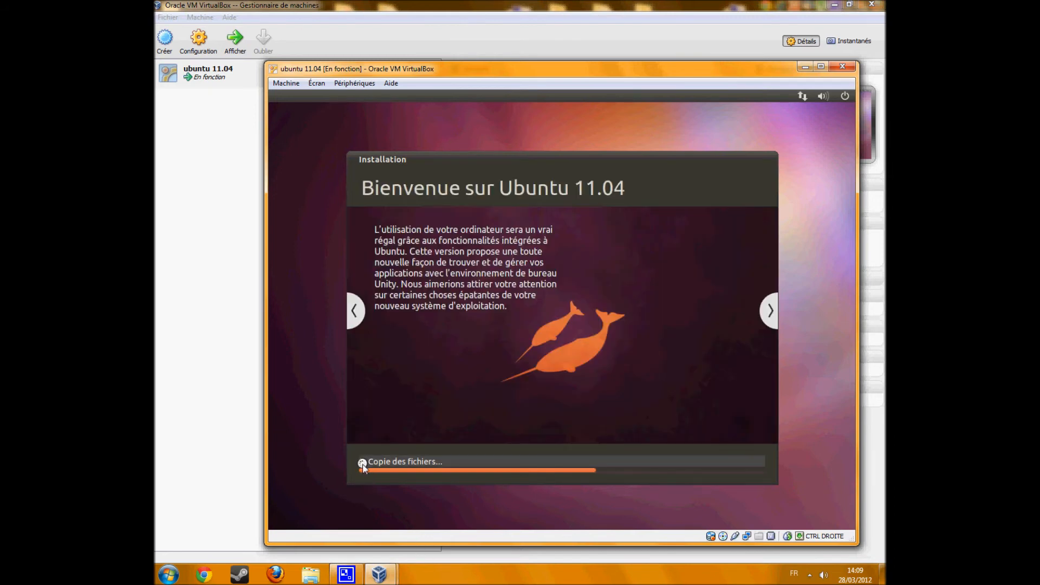
Browse the installer's feature slides from the Ubuntu 11.04 welcome through Merci and back to the welcome slide
click(774, 308)
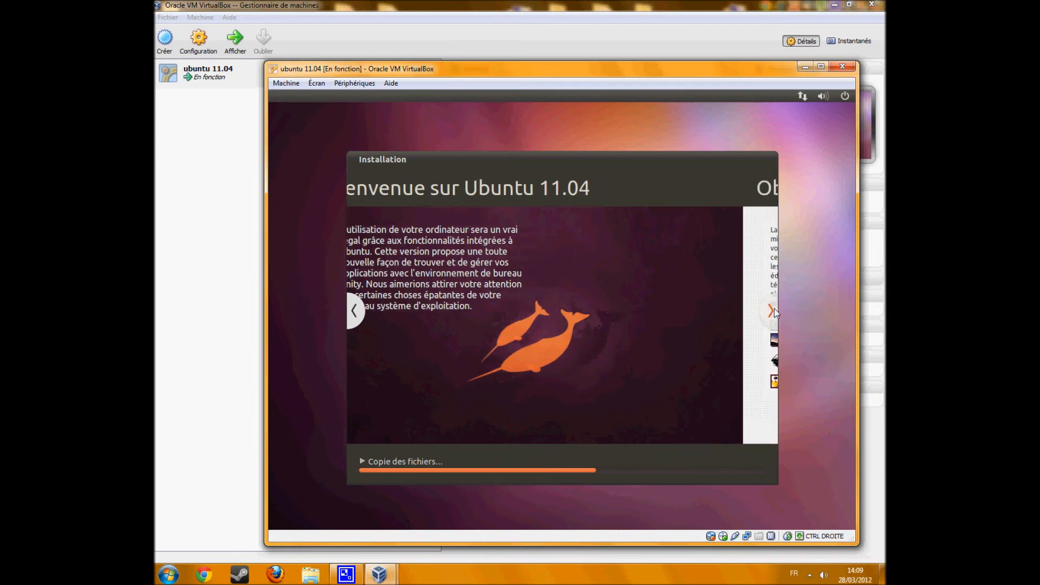
click(772, 309)
click(772, 308)
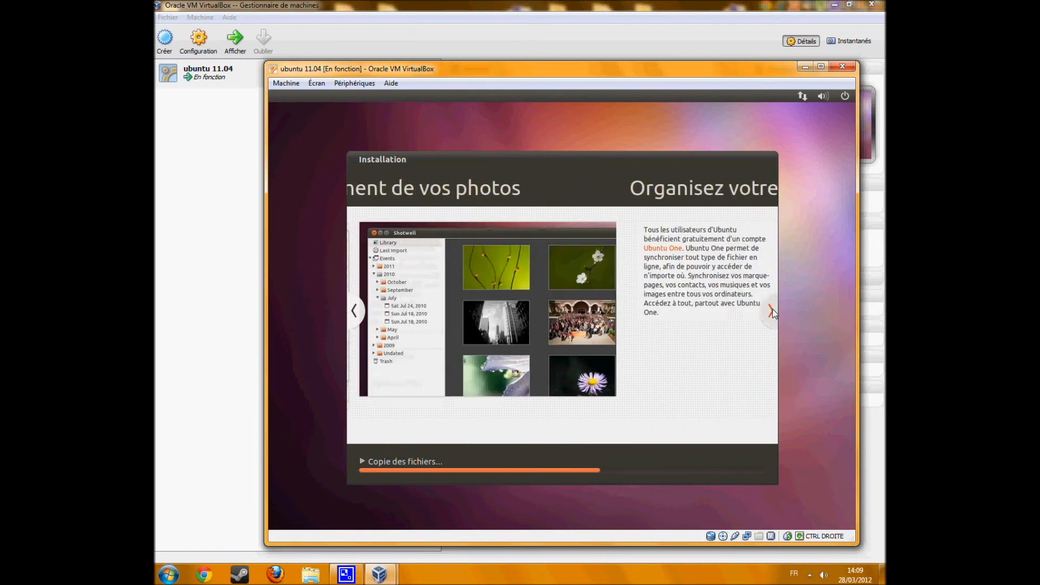
click(772, 309)
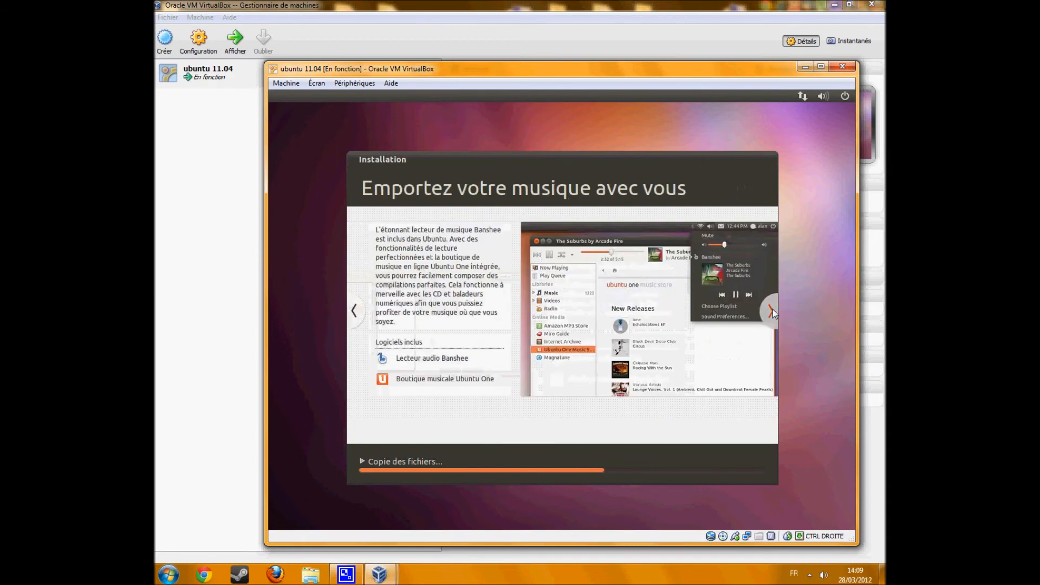
click(773, 308)
click(772, 309)
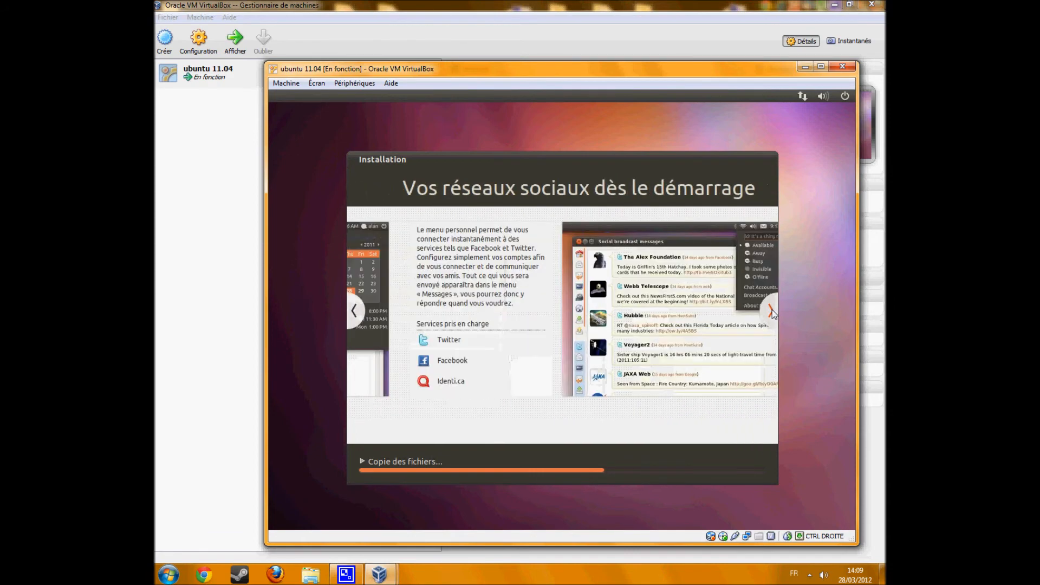
click(772, 309)
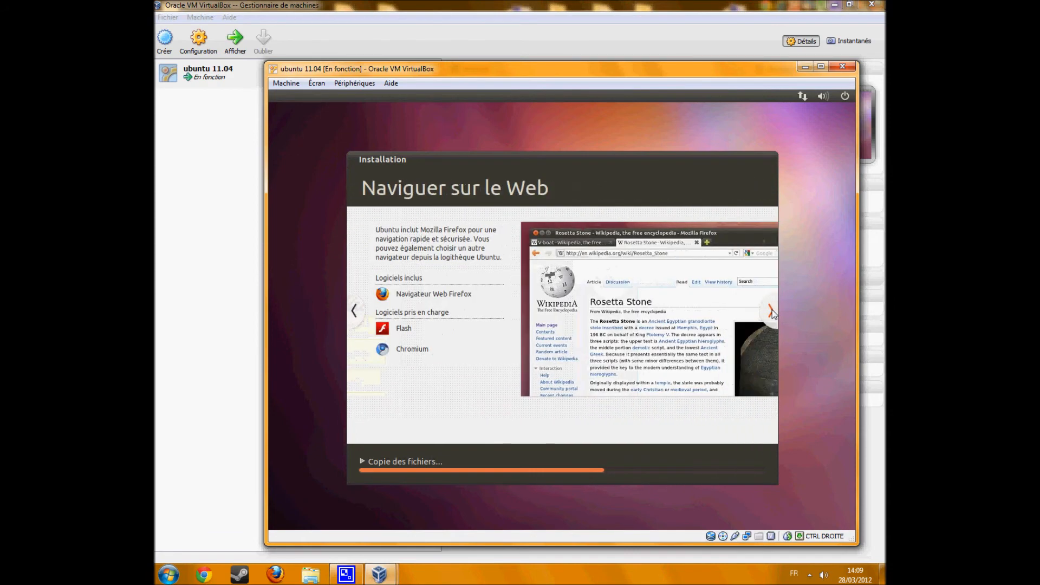
click(771, 310)
click(772, 310)
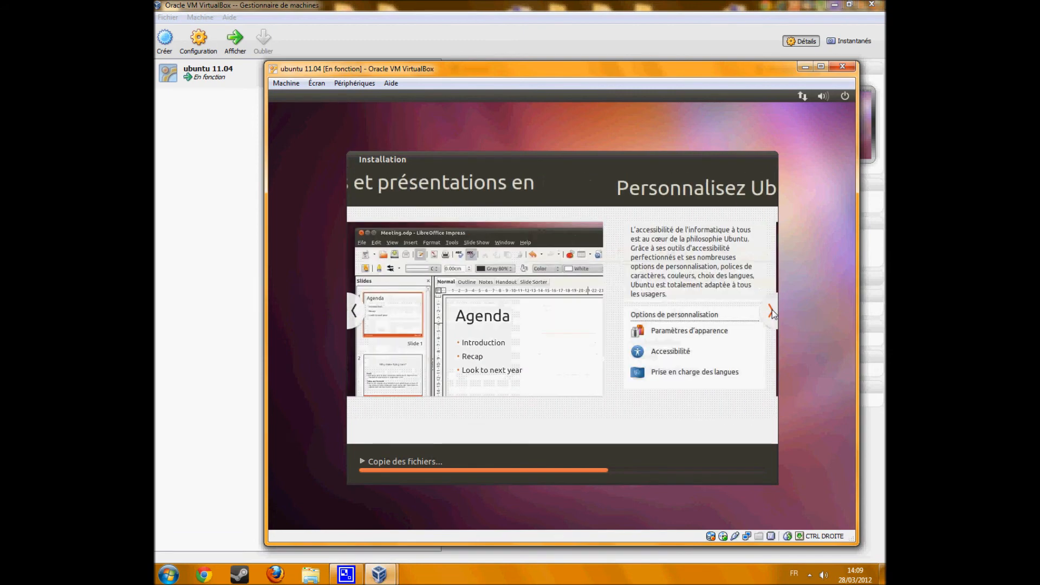
click(772, 310)
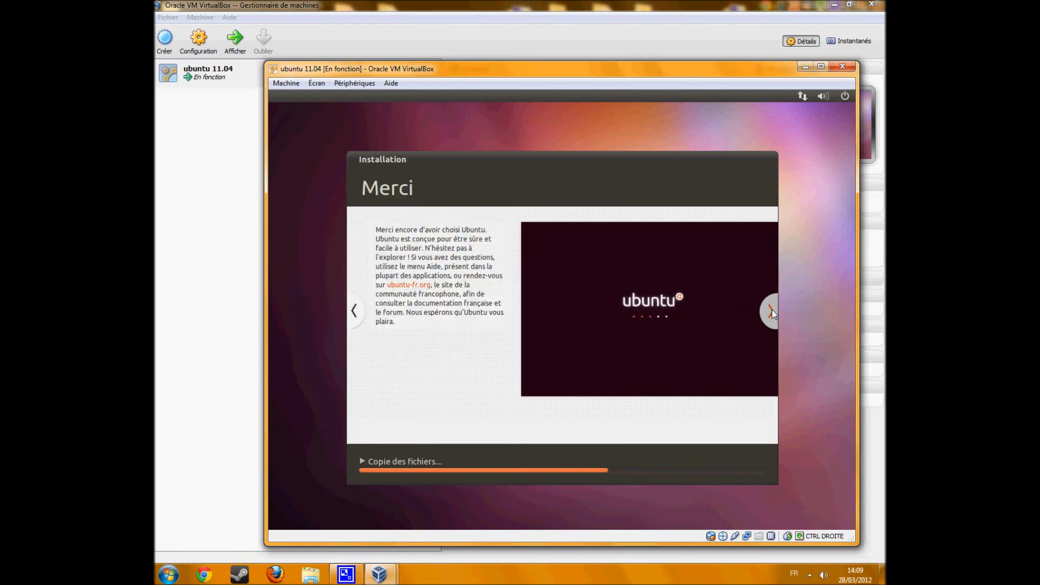
click(772, 310)
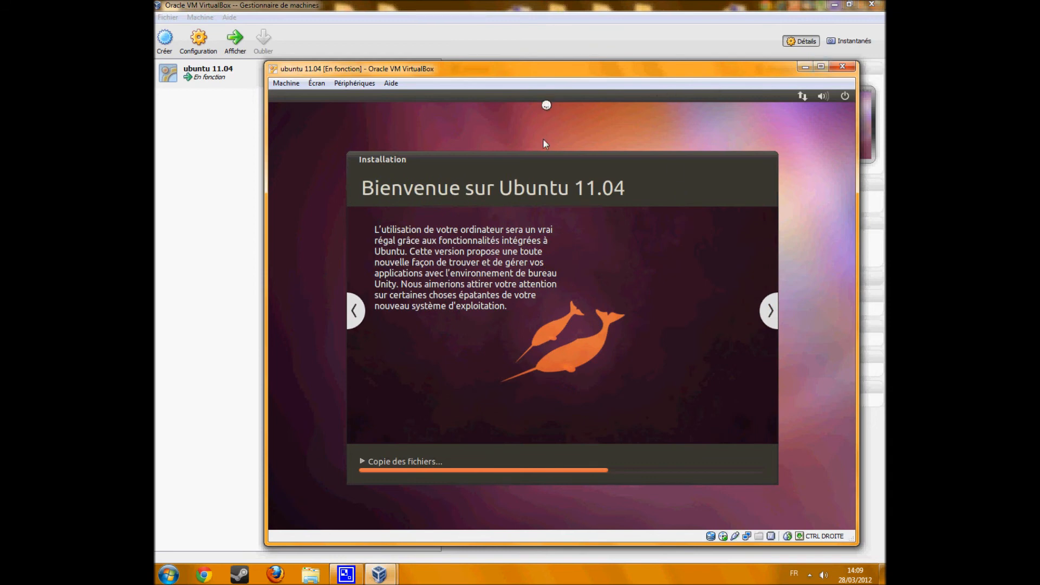
click(373, 460)
click(381, 442)
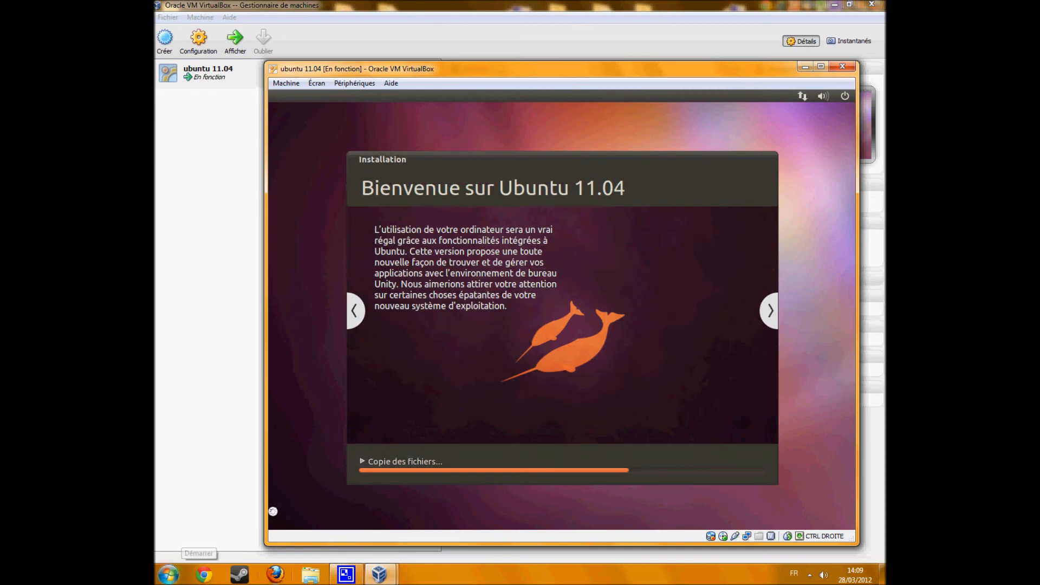
click(168, 574)
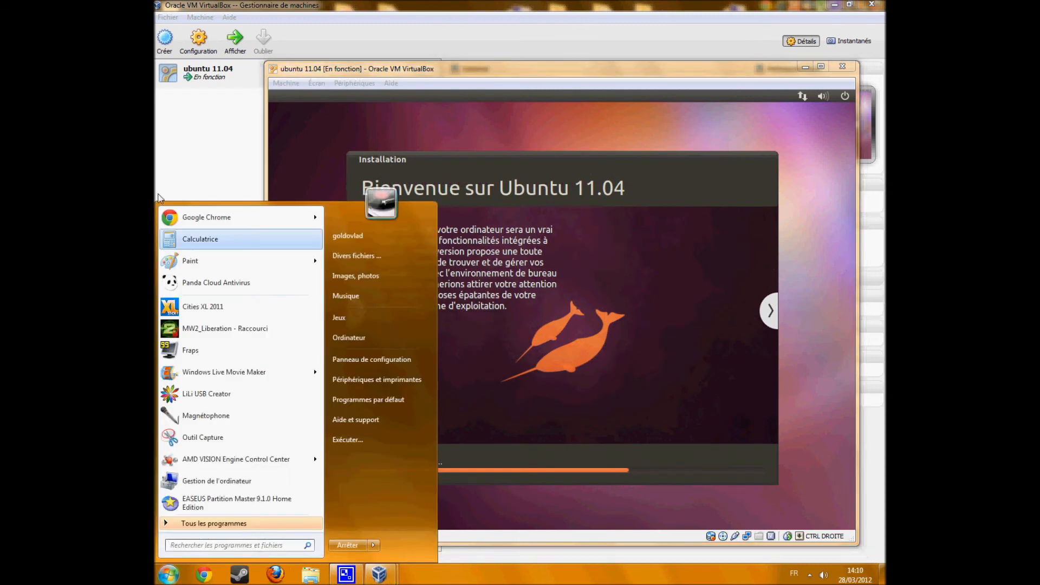
click(163, 155)
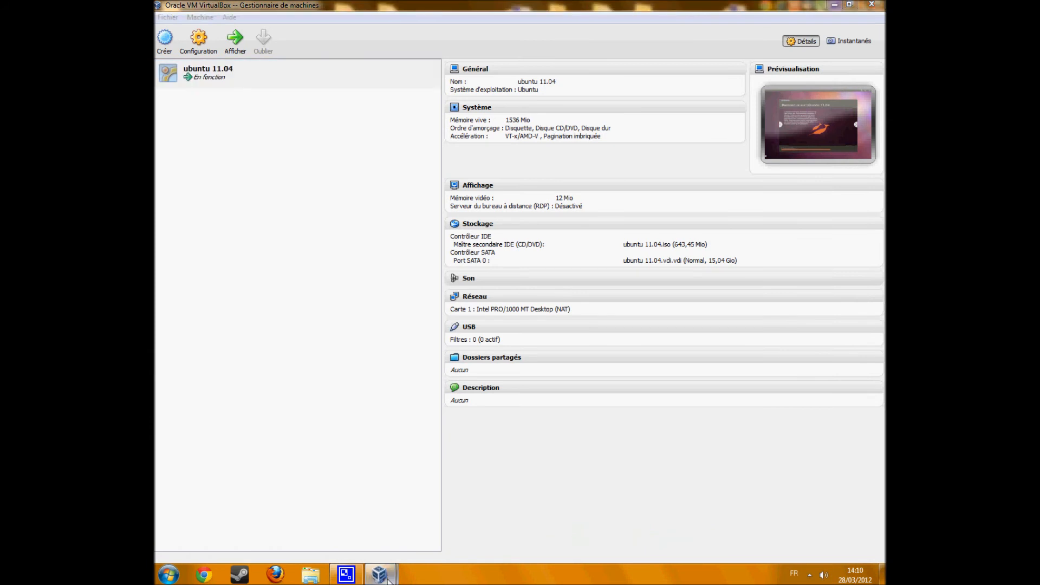
click(385, 576)
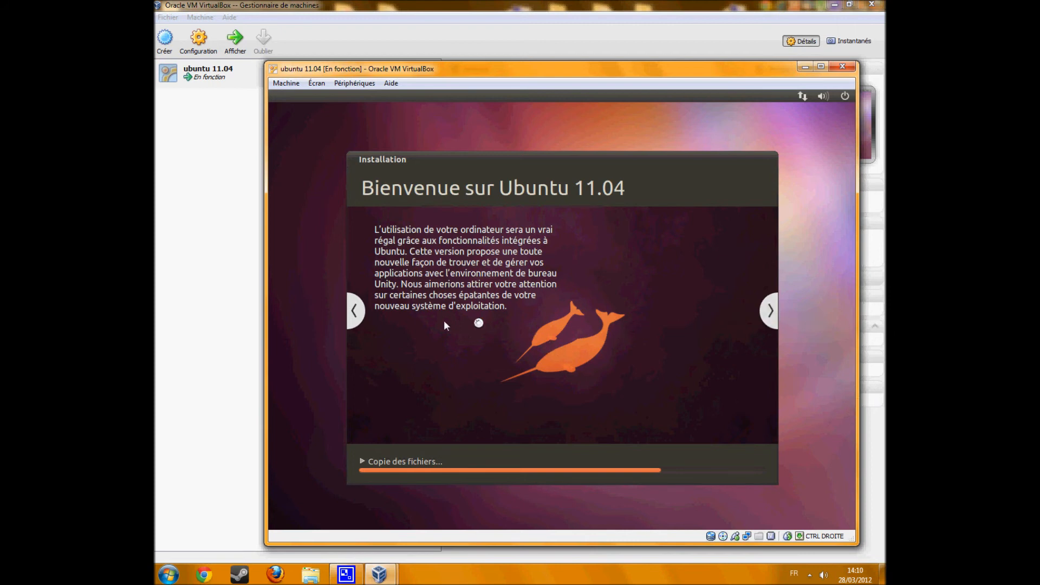
Go through the full installation slideshow once more, examining the photo, music, messaging, web and office slides while files are copied
click(772, 315)
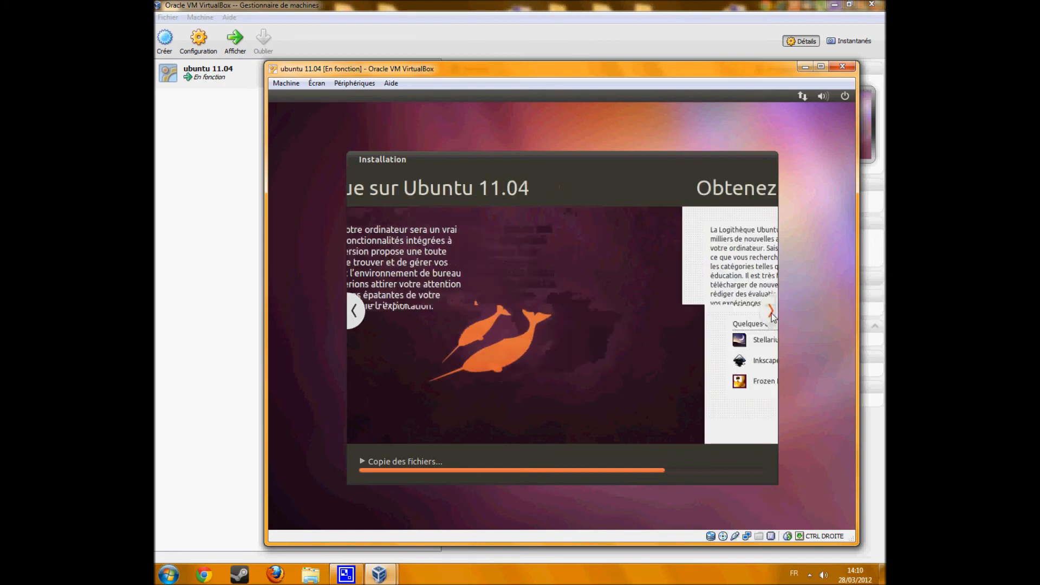
click(772, 316)
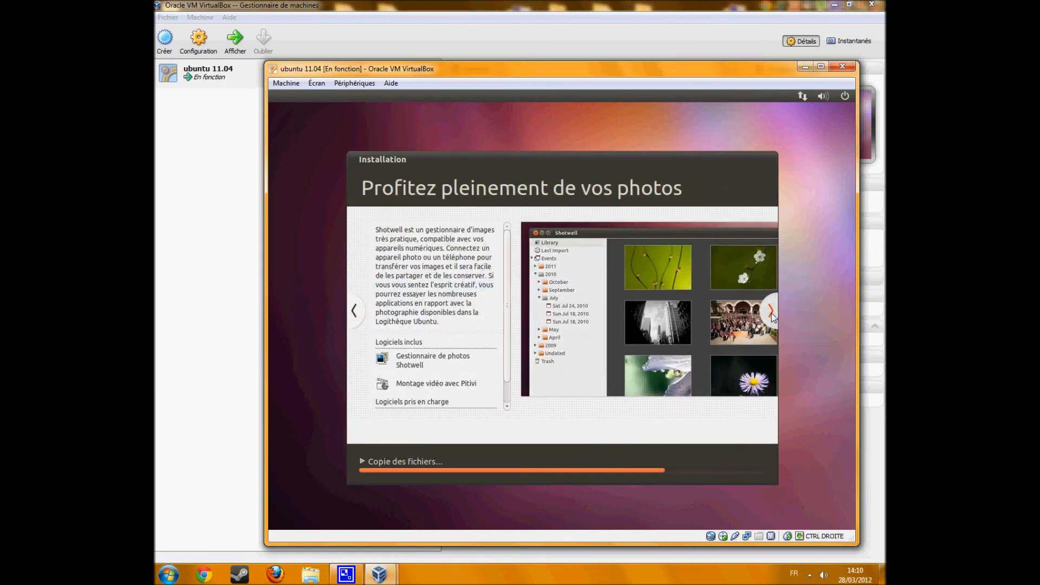
click(772, 314)
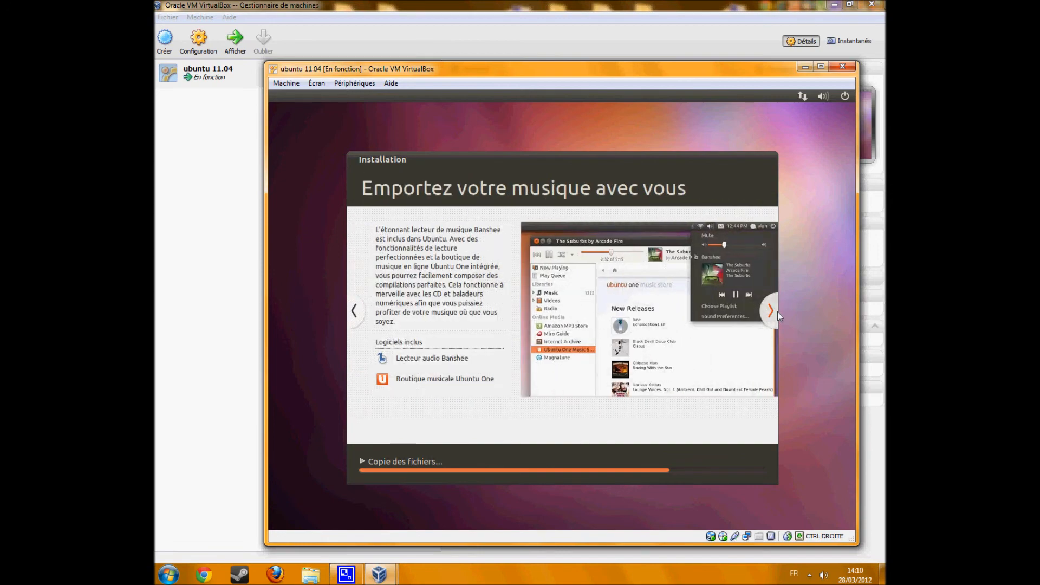
click(777, 316)
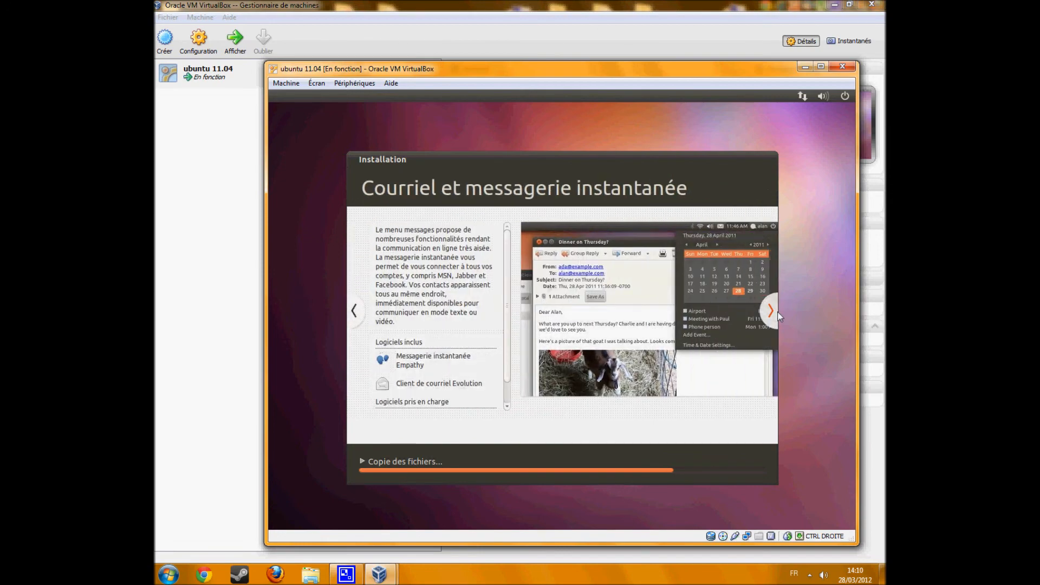
click(771, 316)
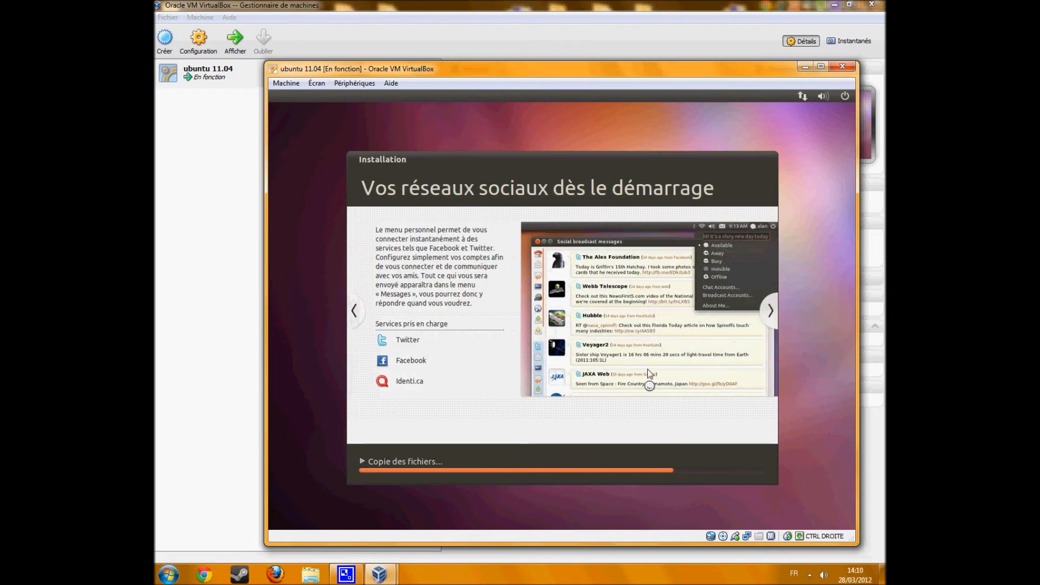
click(771, 315)
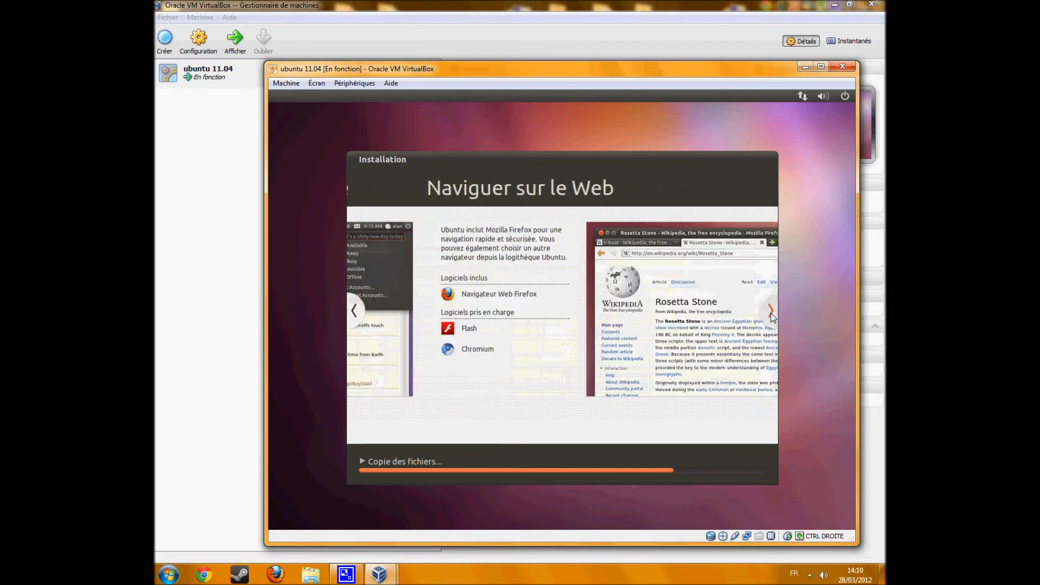
click(771, 317)
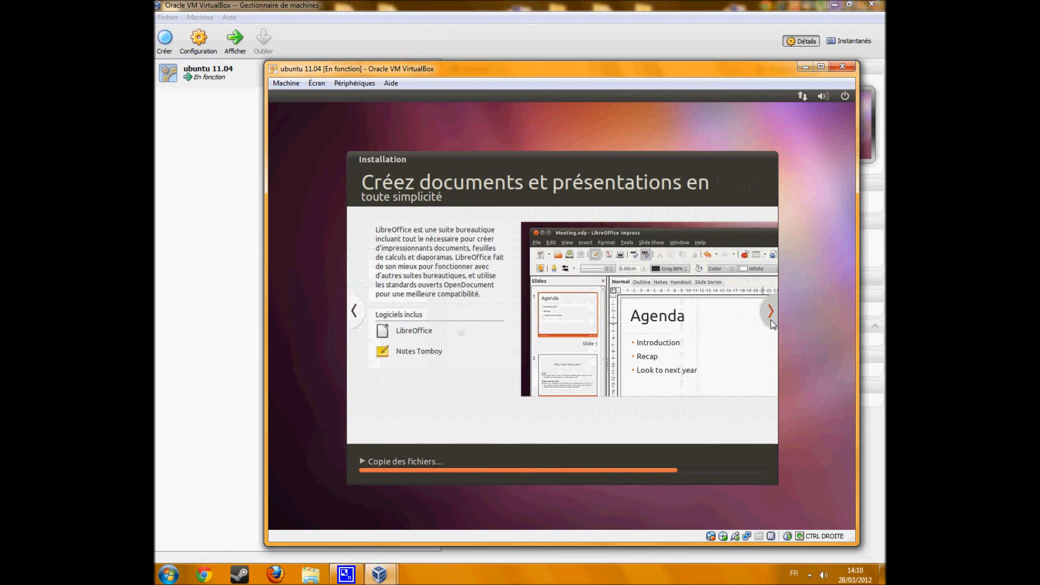
click(771, 319)
click(772, 321)
click(771, 318)
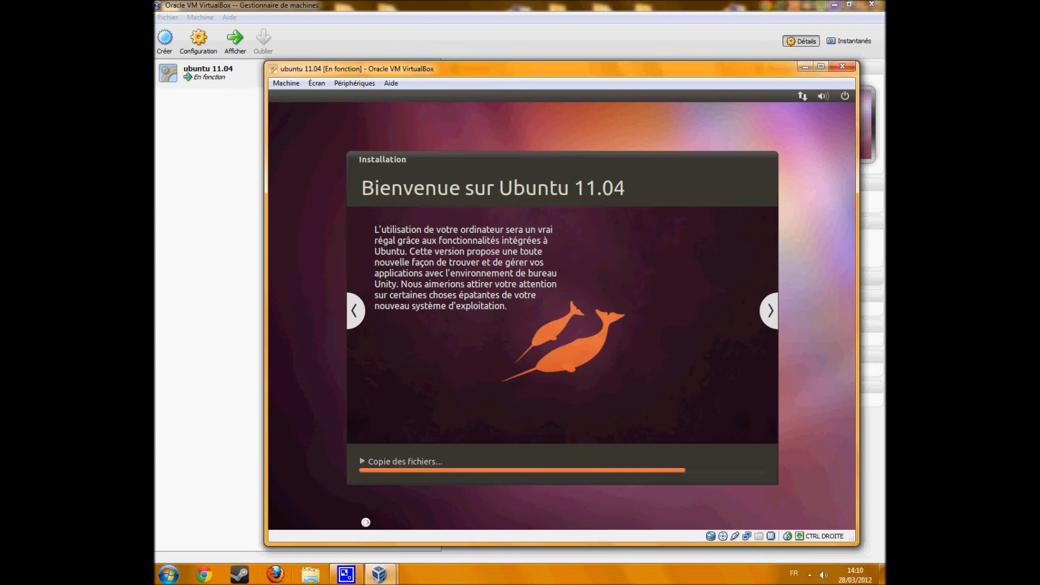
Switch to Chrome, search Google for mandriva, and open the Linux page of the French Mandriva site
click(213, 580)
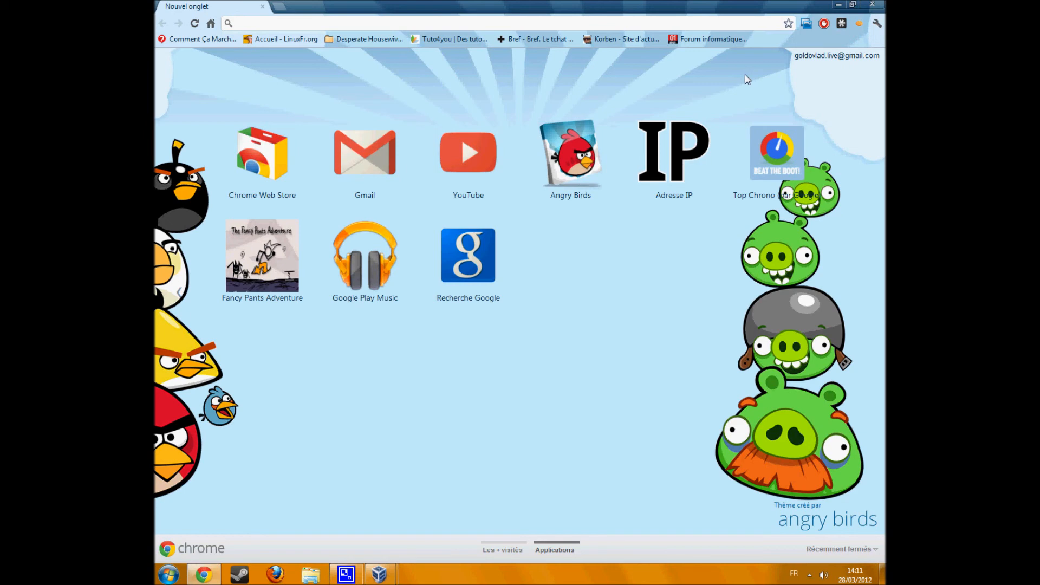
text(mandriv)
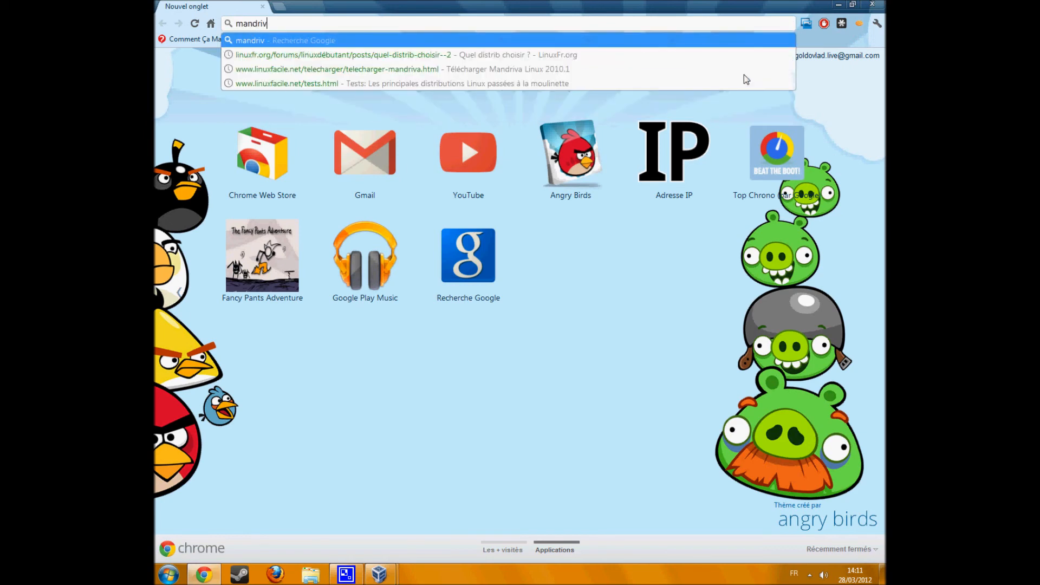
text(a)
key(Return)
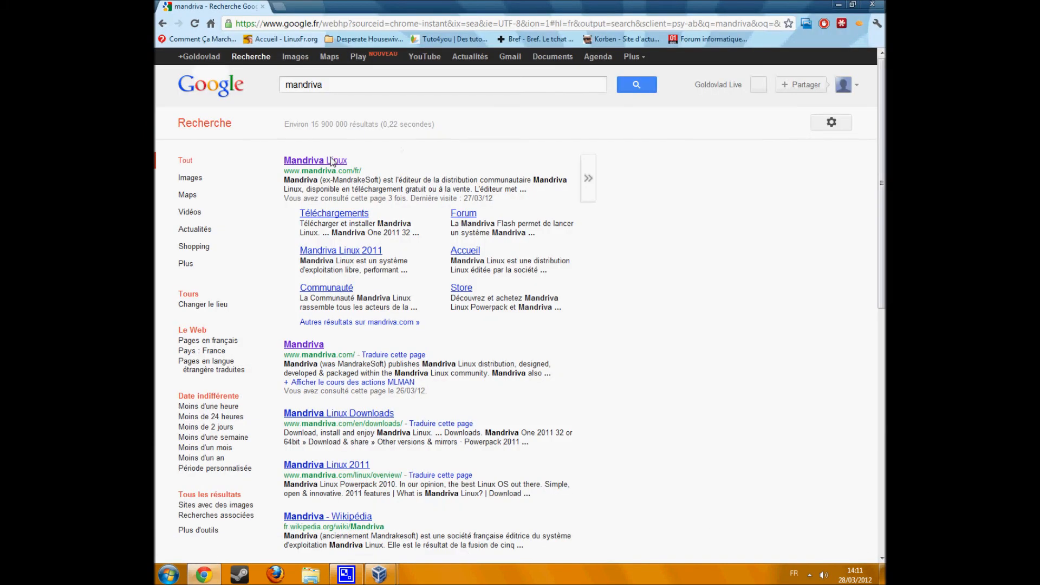
click(332, 162)
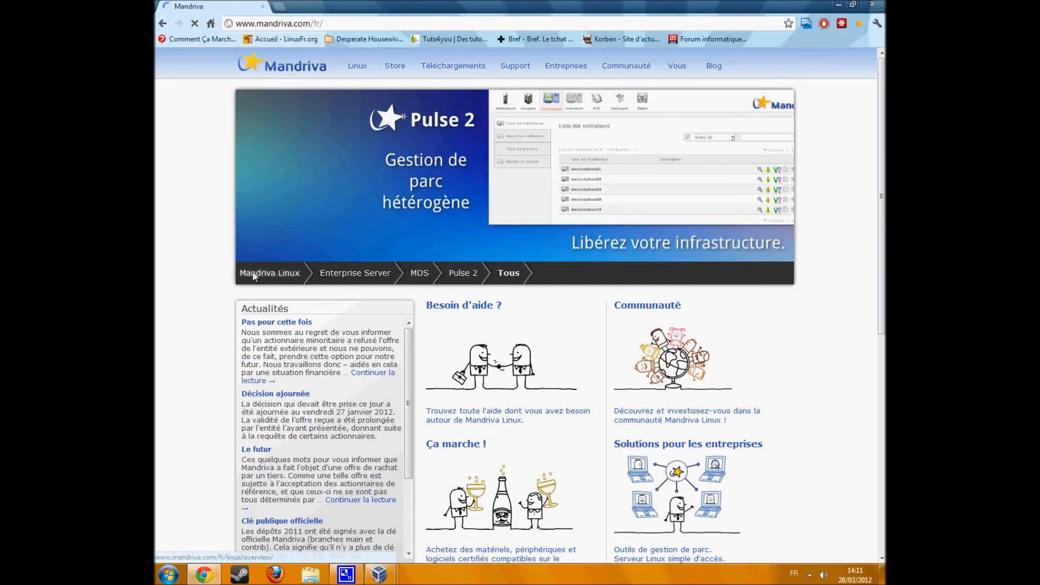
click(362, 65)
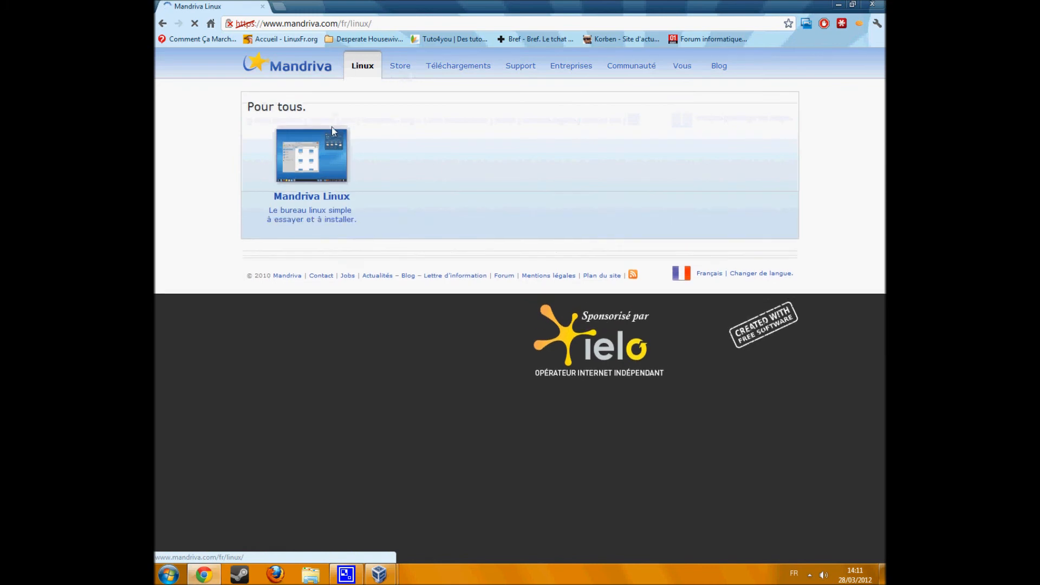
Open the Mandriva Linux overview page and read the slogan describing the system
click(334, 144)
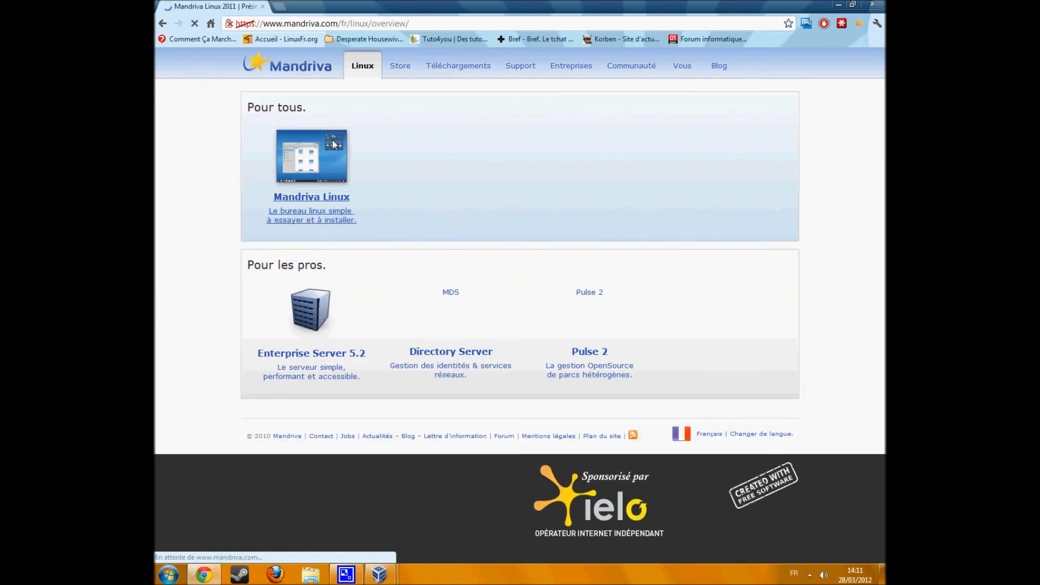
scroll(341, 149, down, 1)
mouse_move(321, 147)
mouse_down()
mouse_move(314, 283)
mouse_move(334, 219)
mouse_move(358, 265)
mouse_move(378, 250)
mouse_move(338, 241)
mouse_move(352, 181)
mouse_move(337, 157)
mouse_up()
triple_click(337, 153)
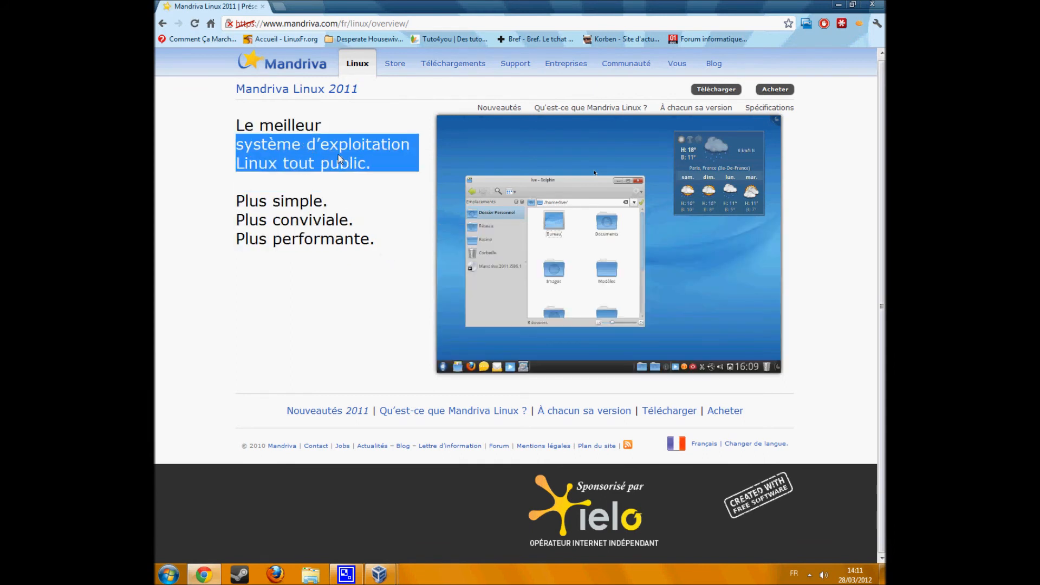
click(338, 153)
Open the store page for buying Mandriva Linux Powerpack 2011 and translate it from English to French
click(782, 90)
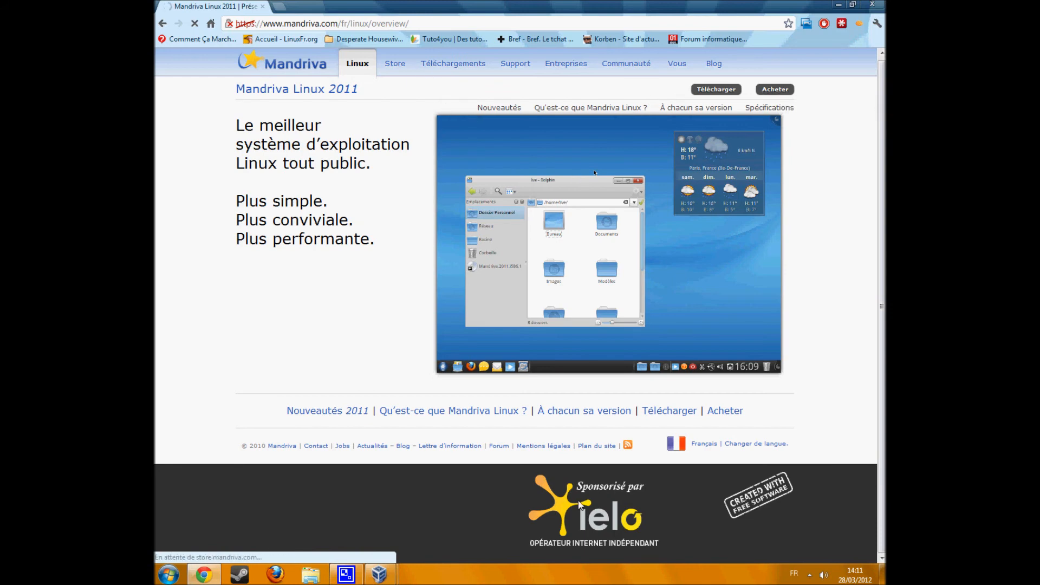
mouse_move(380, 578)
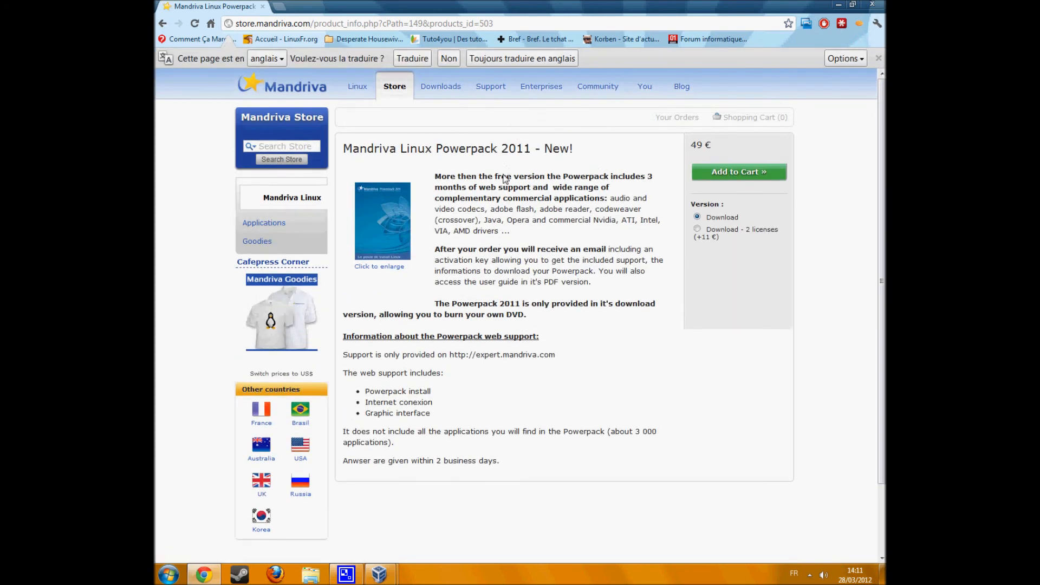
triple_click(503, 179)
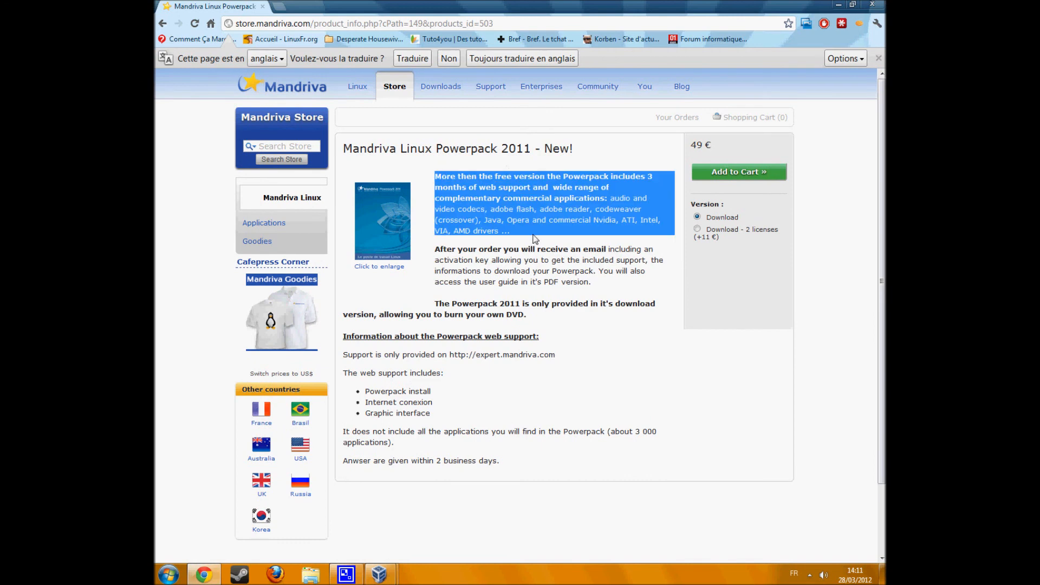
triple_click(525, 269)
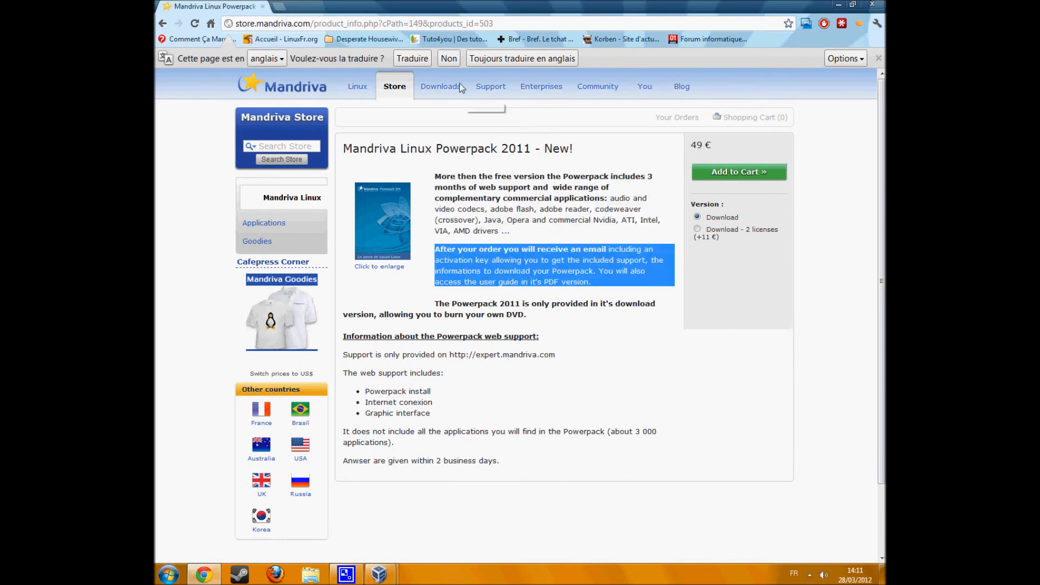
click(413, 59)
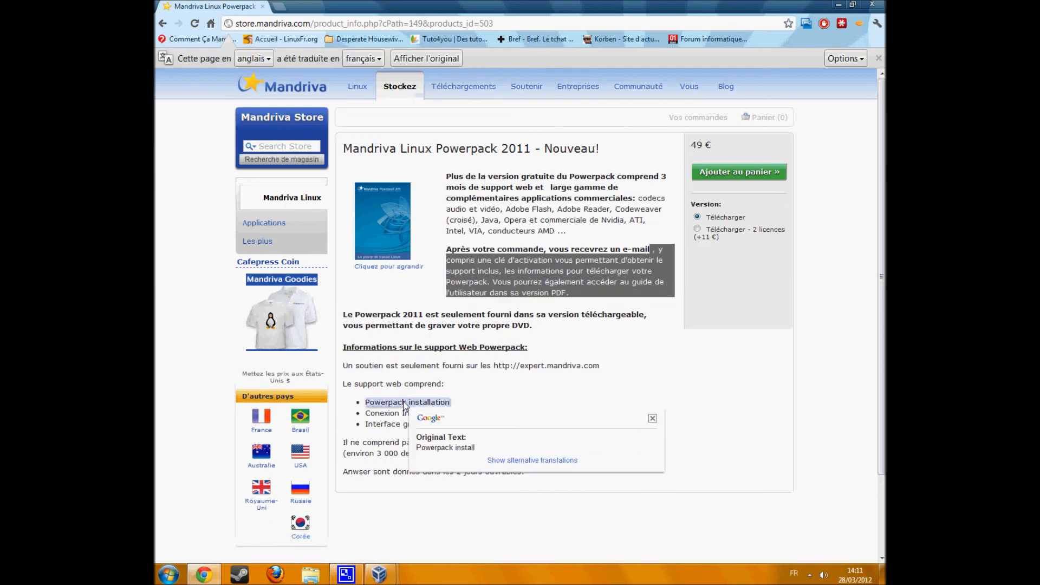
Examine the translated Powerpack 2011 page, including its included software, ordering information and web support details
double_click(488, 399)
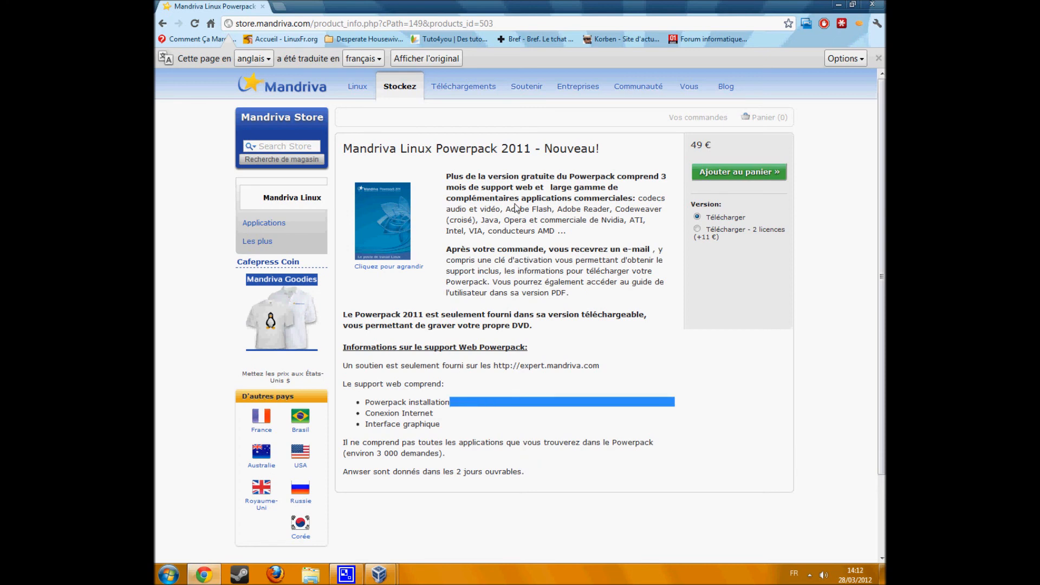
click(427, 249)
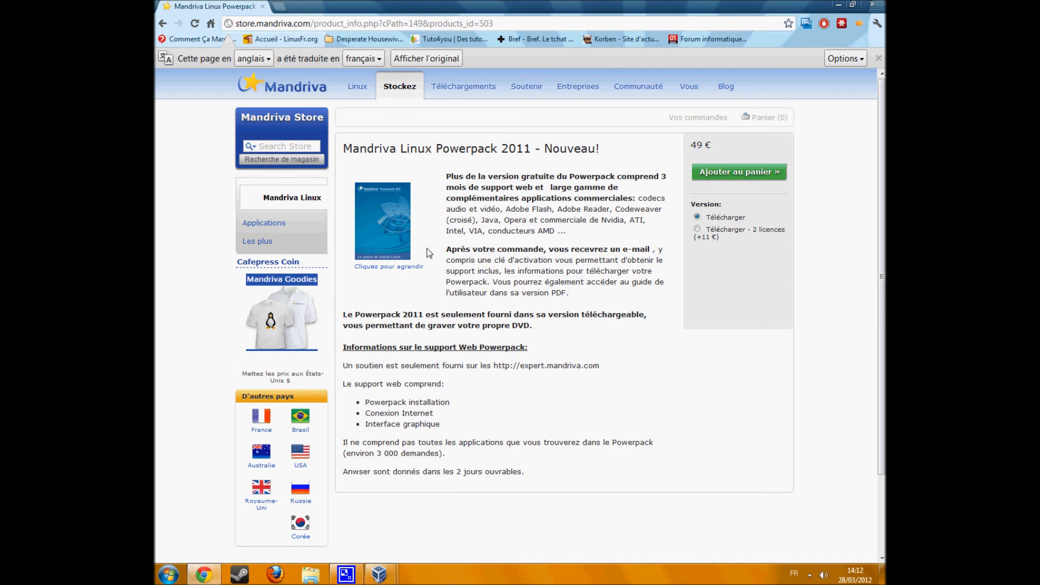
double_click(429, 252)
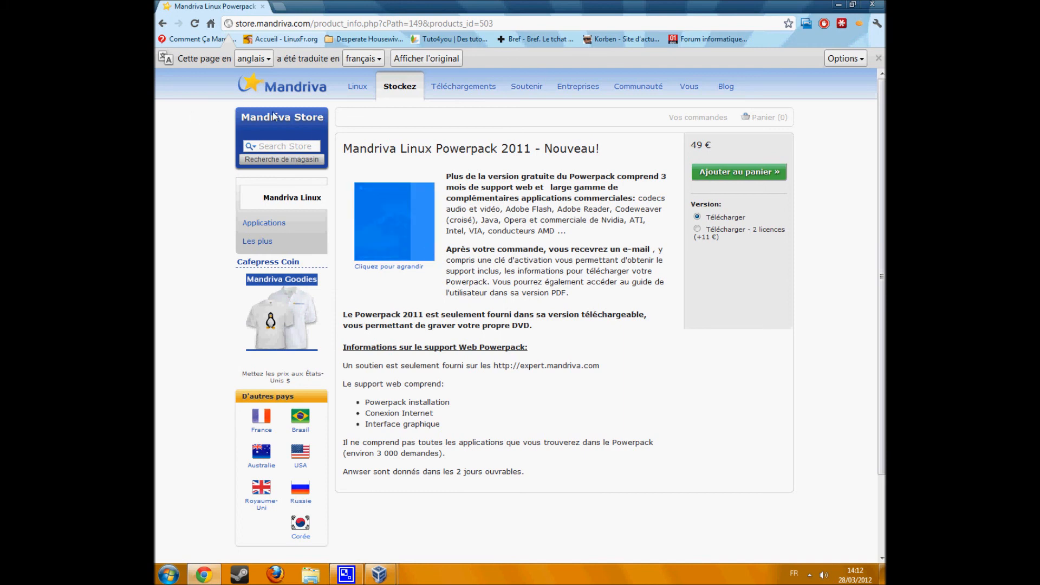
double_click(341, 158)
scroll(359, 183, down, 2)
triple_click(427, 357)
scroll(427, 358, up, 2)
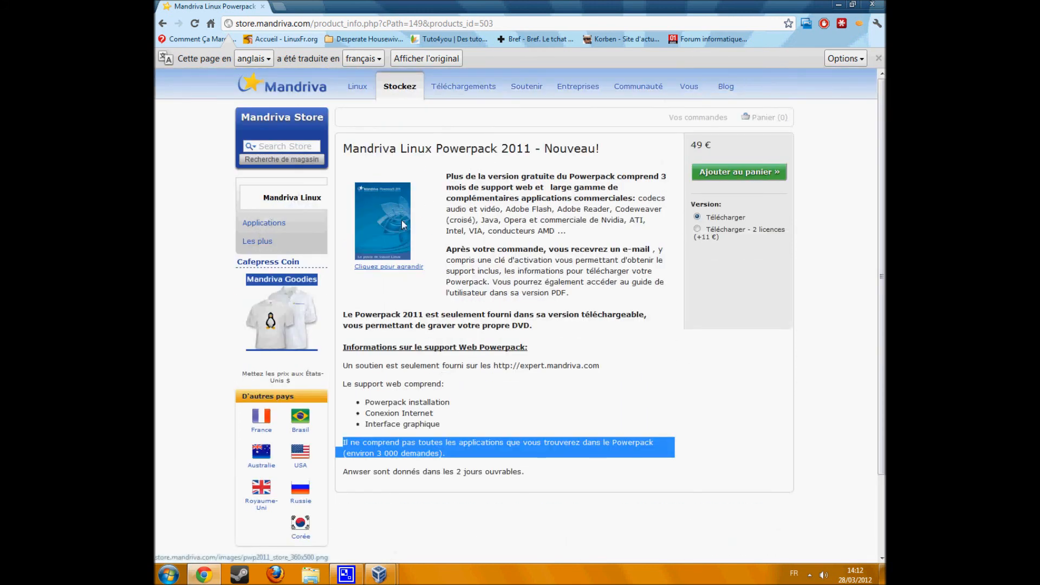
scroll(424, 354, down, 1)
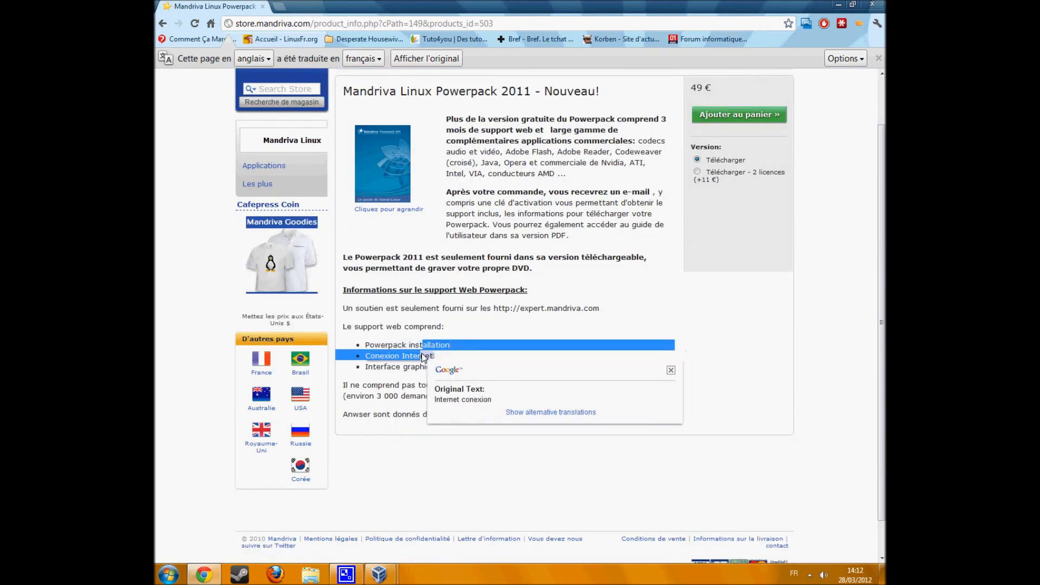
scroll(447, 322, up, 1)
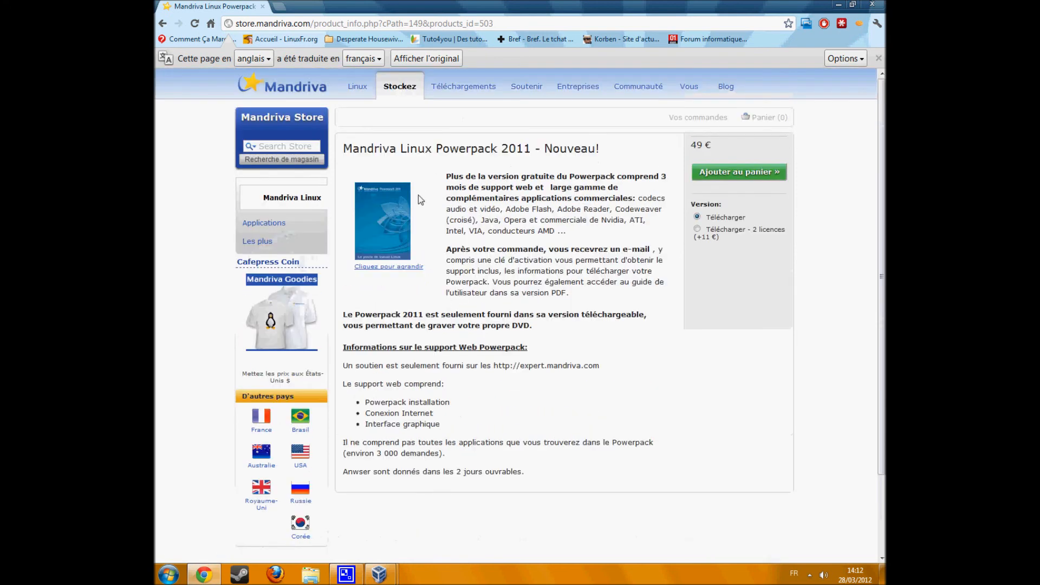
Open the Mandriva home page and look through its news, help, community, business solutions and about sections
click(275, 73)
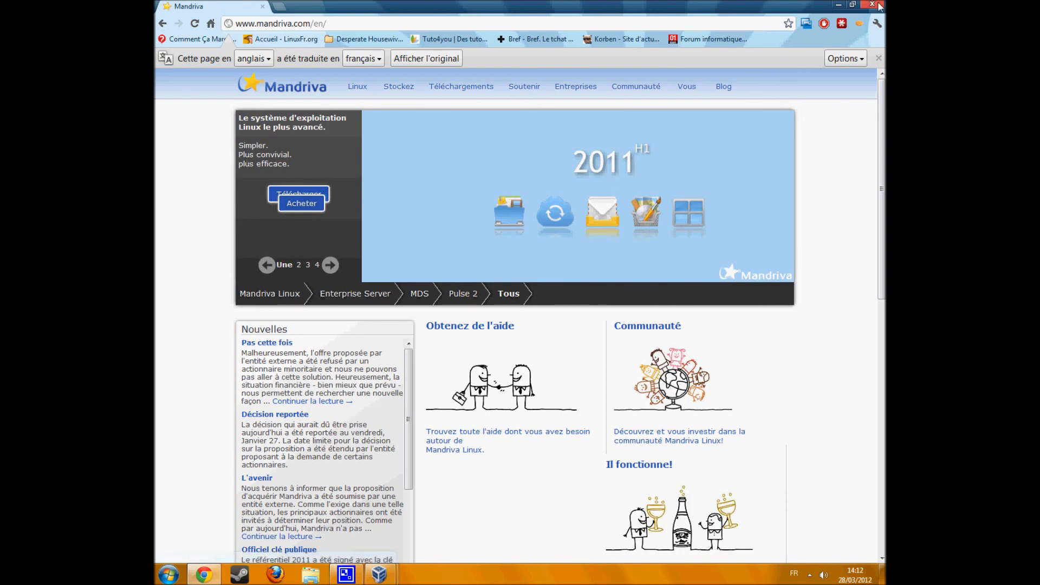
scroll(812, 204, down, 15)
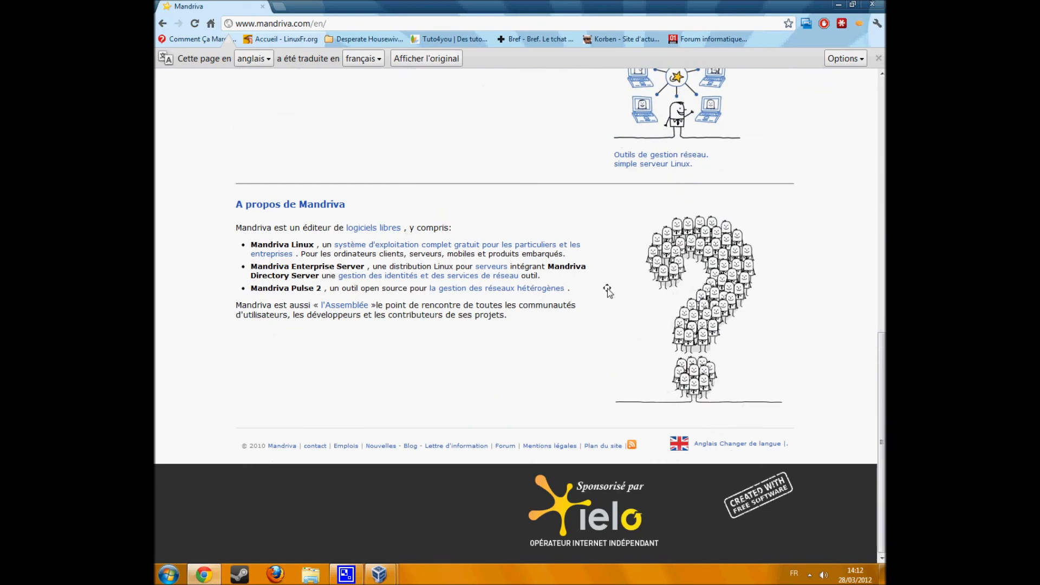
scroll(607, 288, up, 15)
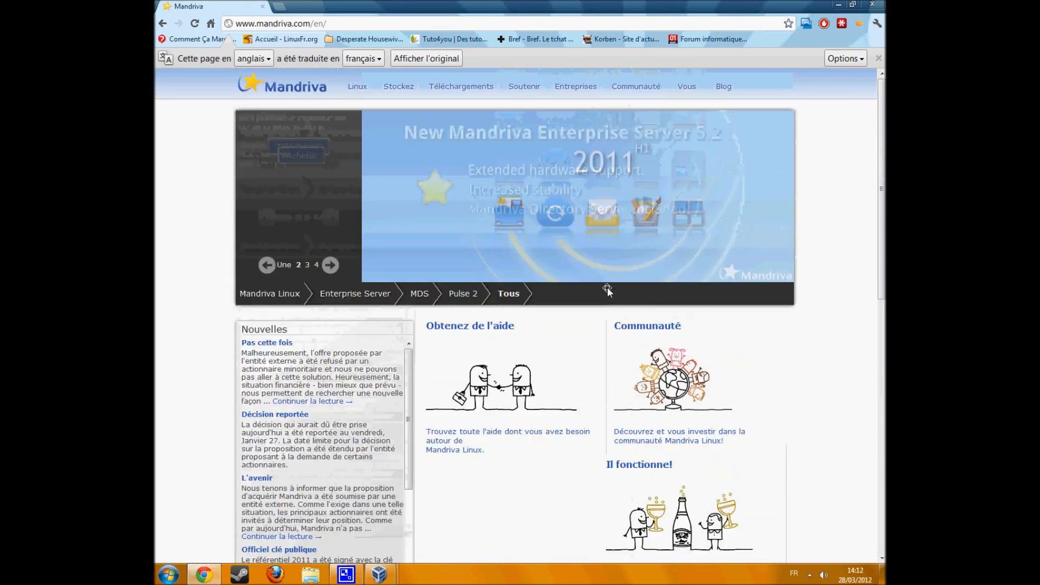
scroll(606, 288, down, 15)
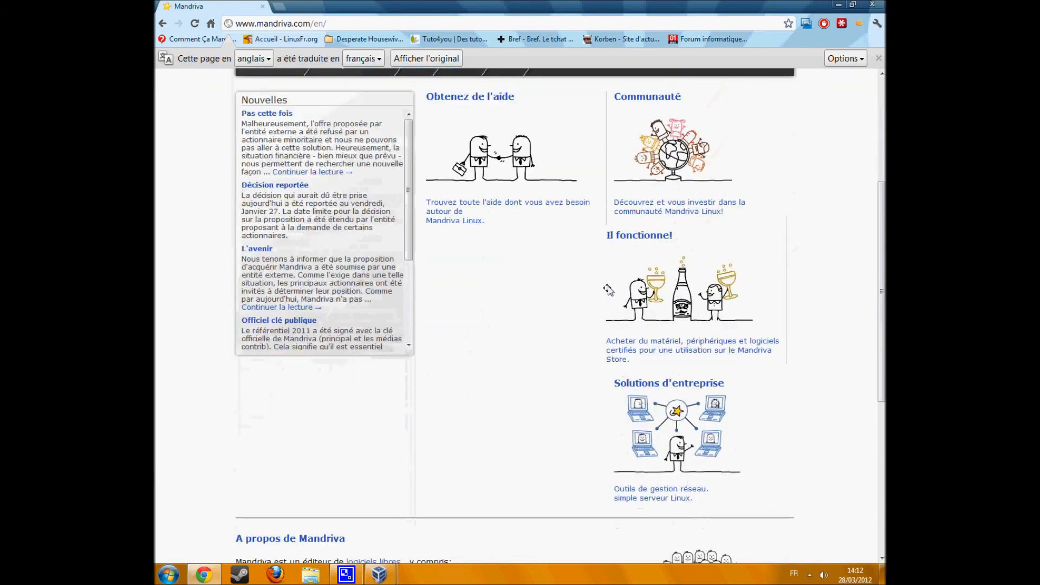
scroll(607, 288, up, 10)
scroll(606, 288, down, 6)
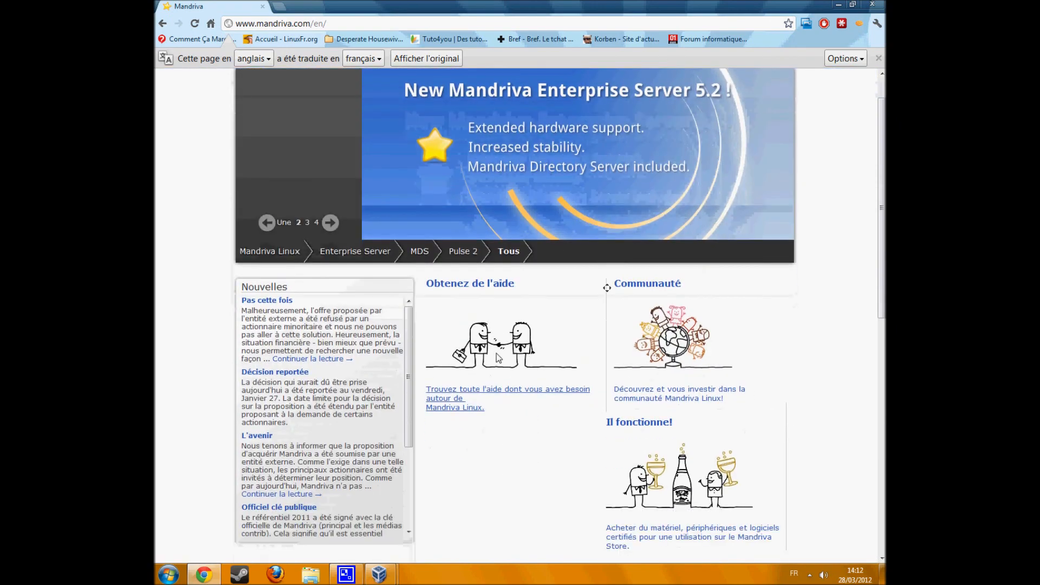
scroll(606, 288, up, 3)
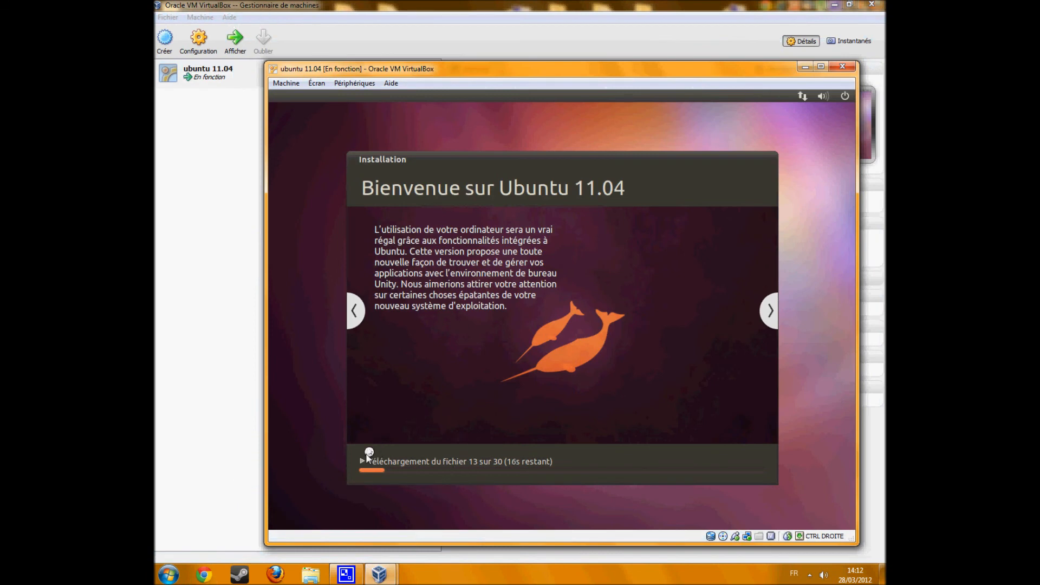
Switch to VirtualBox, view the detailed log of the Ubuntu installation's file download and collapse it again
click(364, 461)
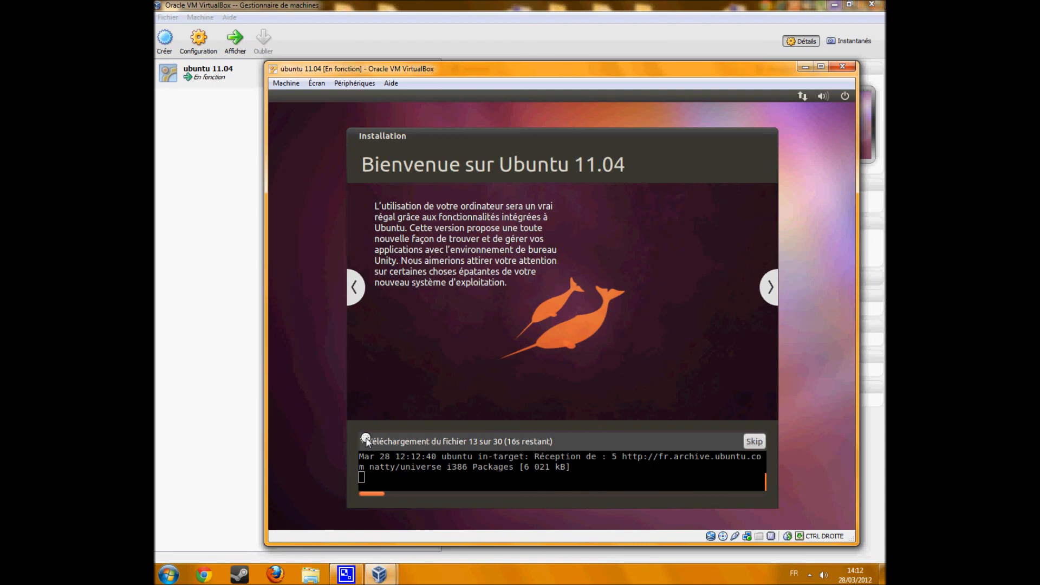
click(366, 439)
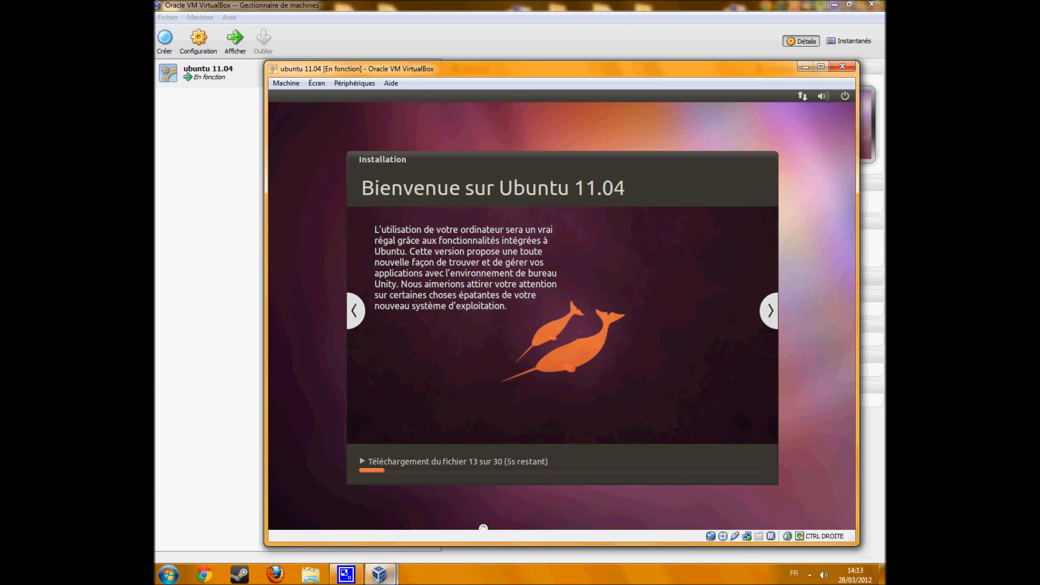
mouse_move(379, 573)
mouse_move(345, 574)
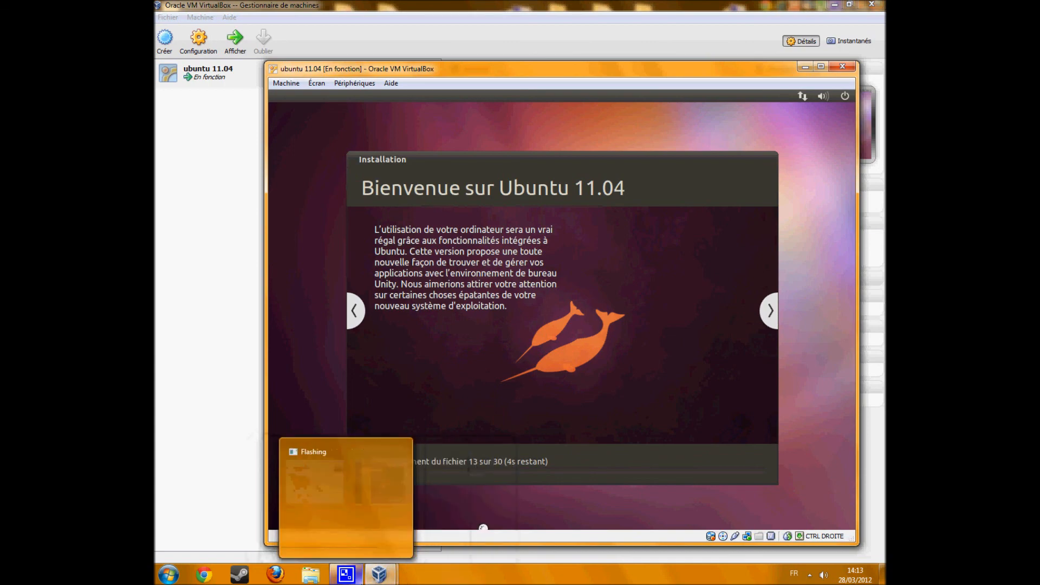
mouse_move(364, 507)
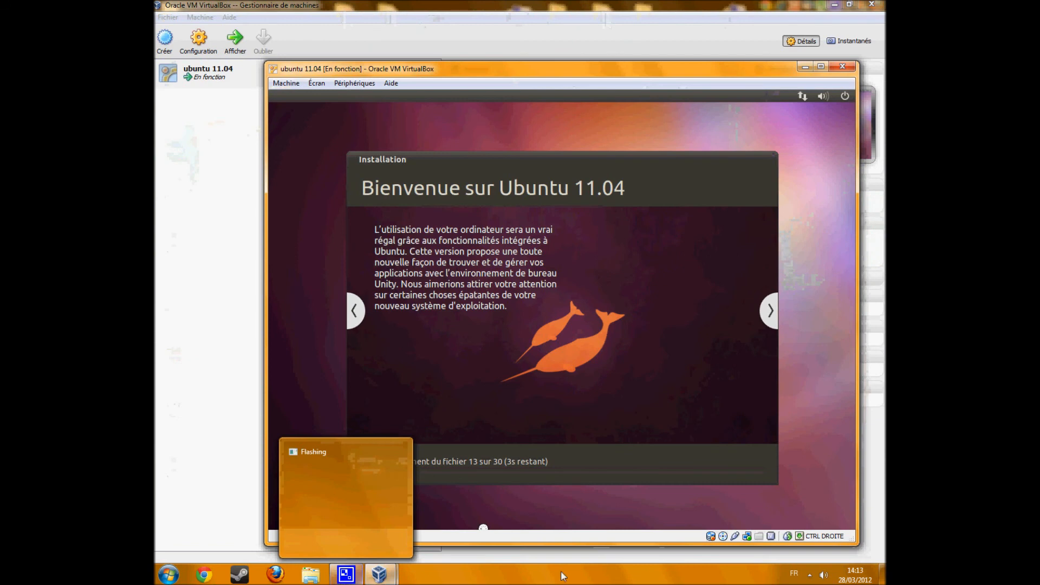